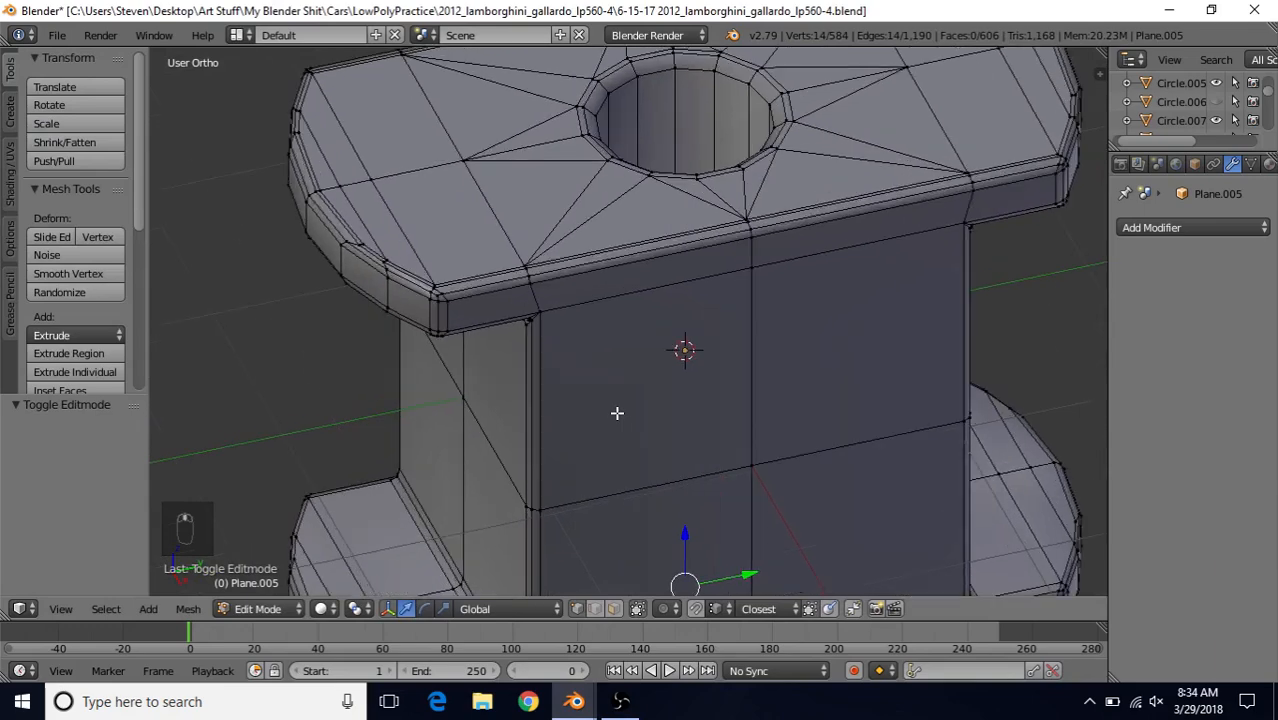
Step: Duplicate the two end corner vertices of the top flange's front edge in place and connect the copies with an edge
{"action": "middle_click_drag", "start_coordinate": [657, 288], "coordinate": [652, 359], "text": "shift"}
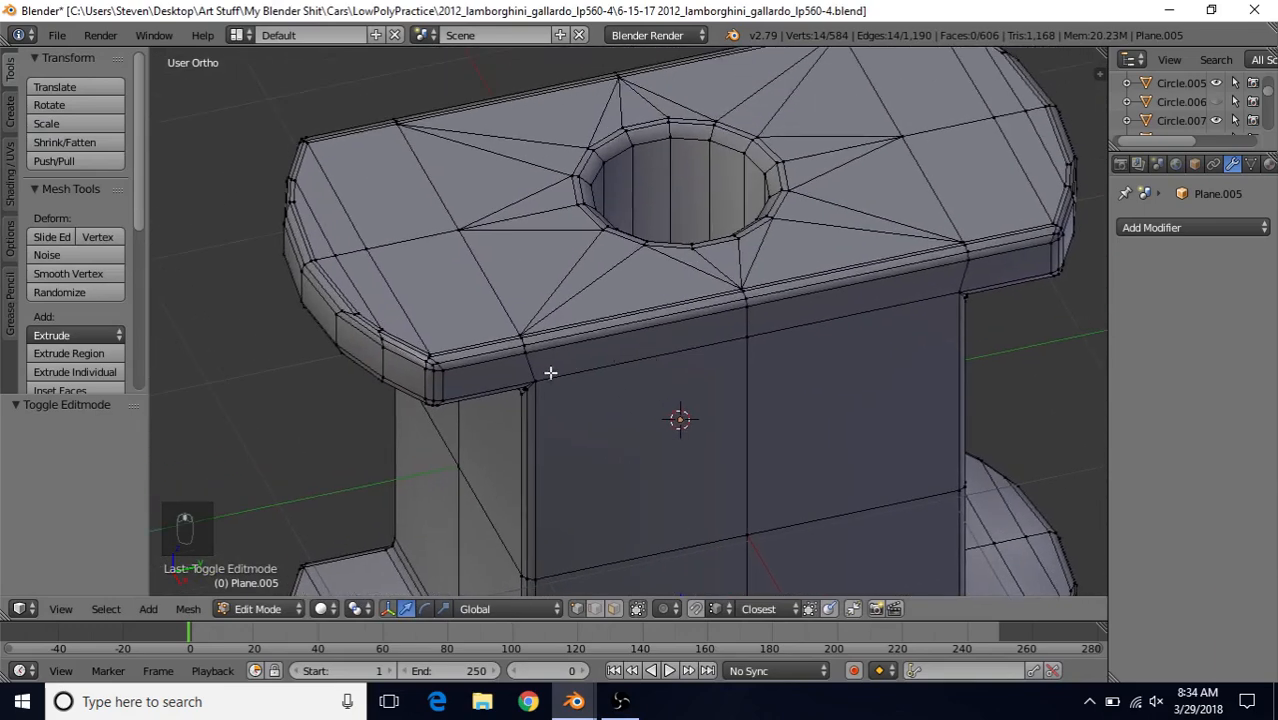
{"action": "scroll", "coordinate": [531, 383], "scroll_direction": "up", "scroll_amount": 1}
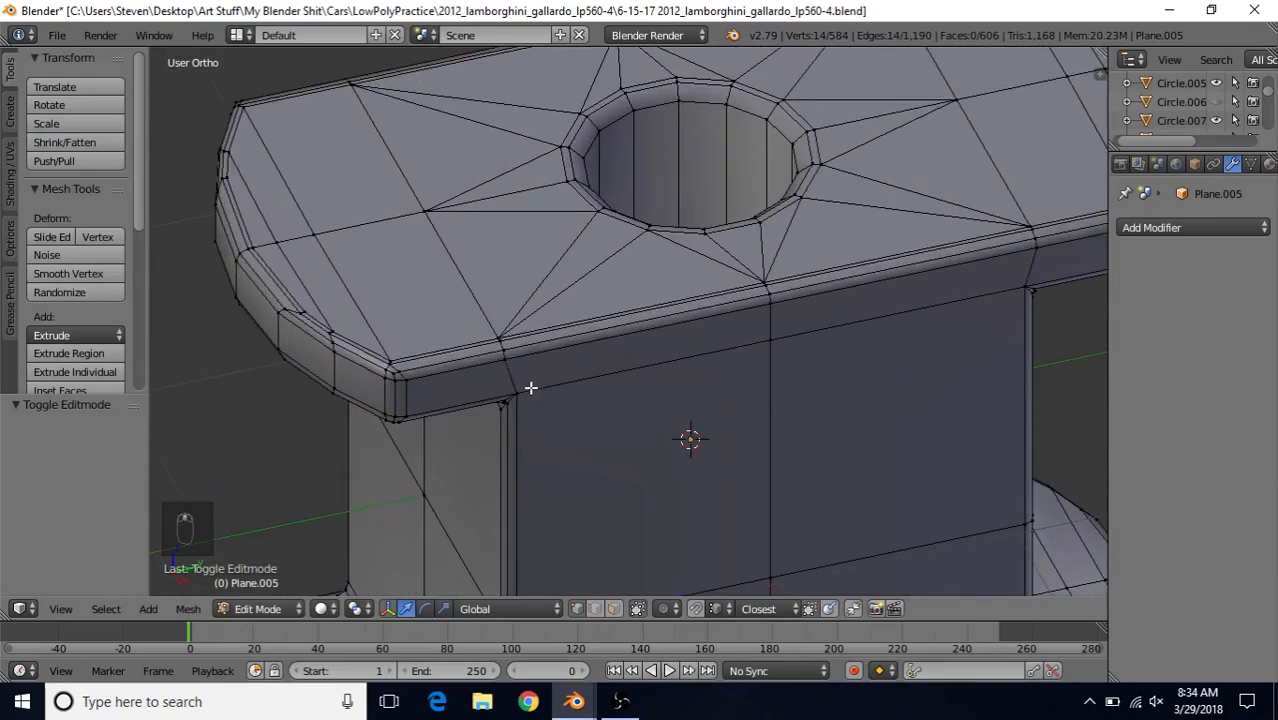
{"action": "right_click", "coordinate": [391, 366]}
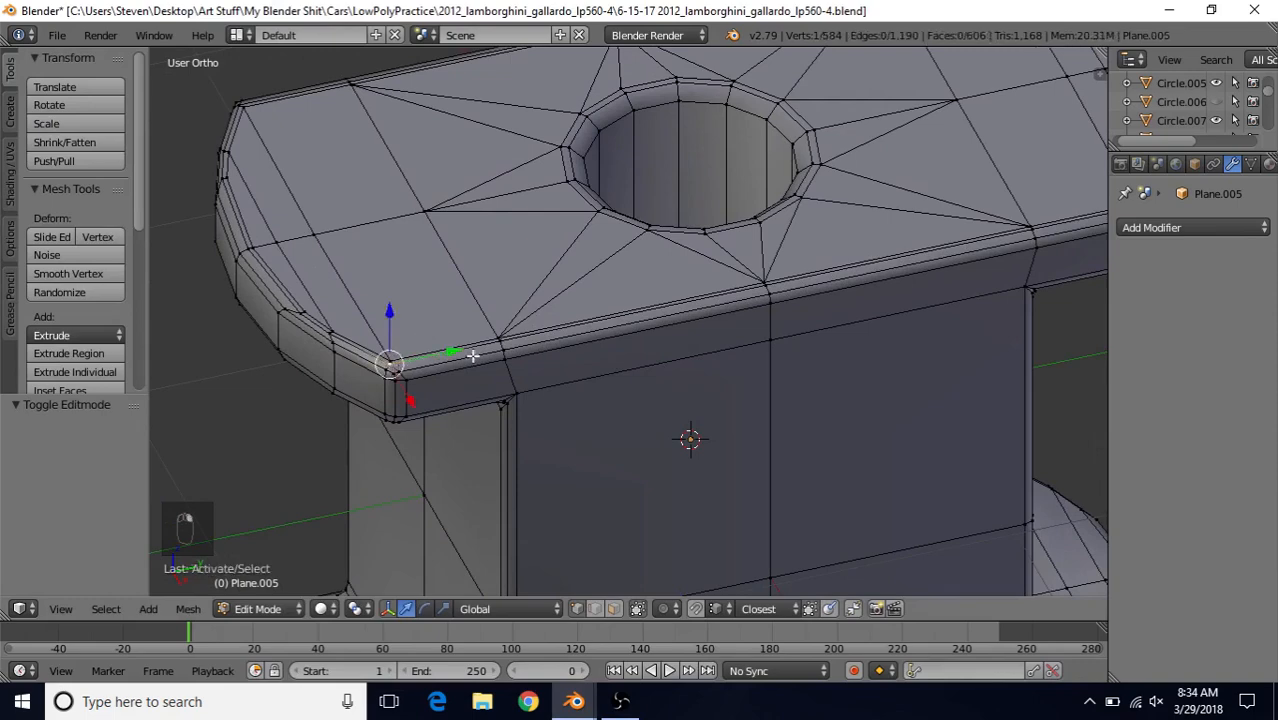
{"action": "middle_click_drag", "start_coordinate": [806, 325], "coordinate": [618, 427]}
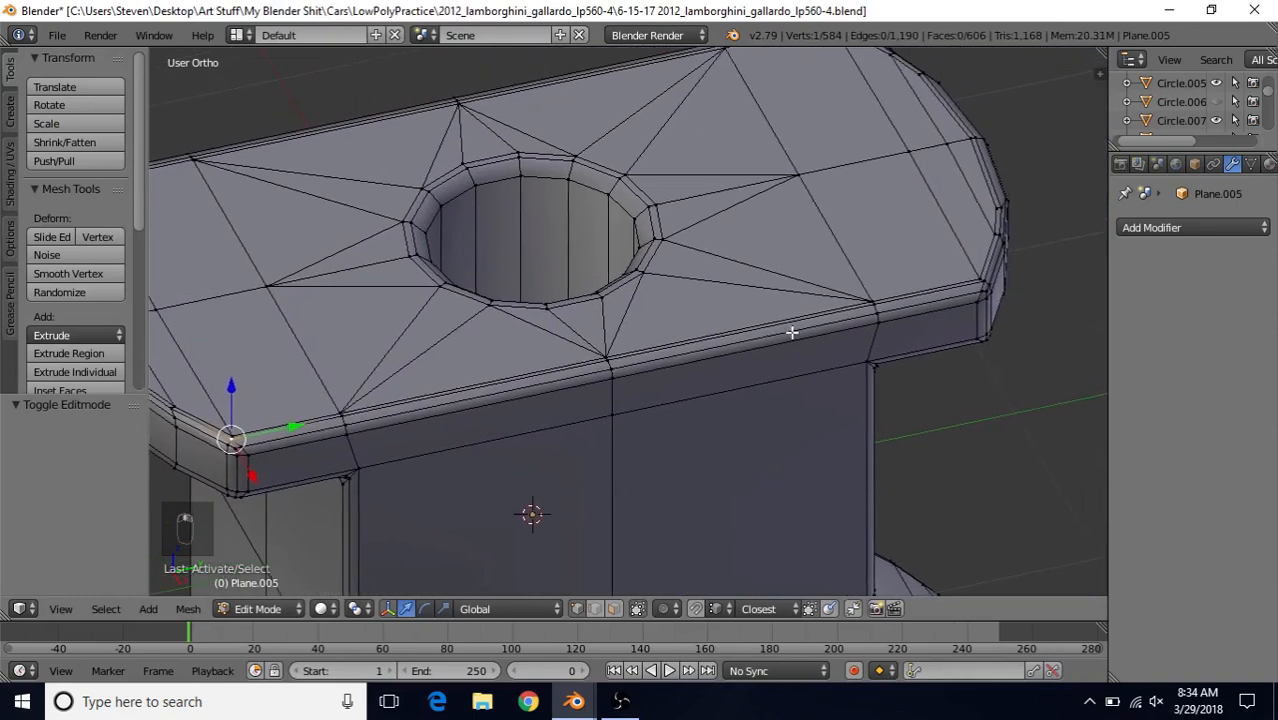
{"action": "right_click", "coordinate": [983, 281], "text": "shift"}
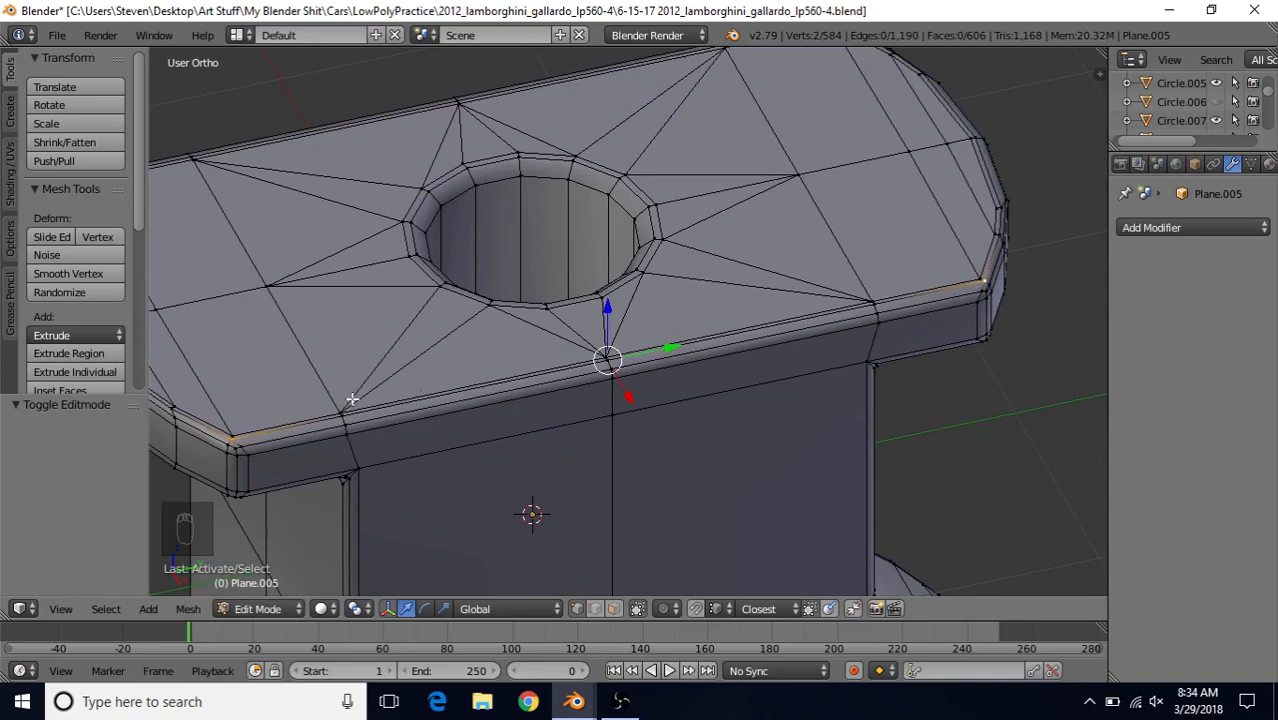
{"action": "scroll", "coordinate": [538, 392], "scroll_direction": "down", "scroll_amount": 2}
{"action": "middle_click_drag", "start_coordinate": [651, 360], "coordinate": [706, 321]}
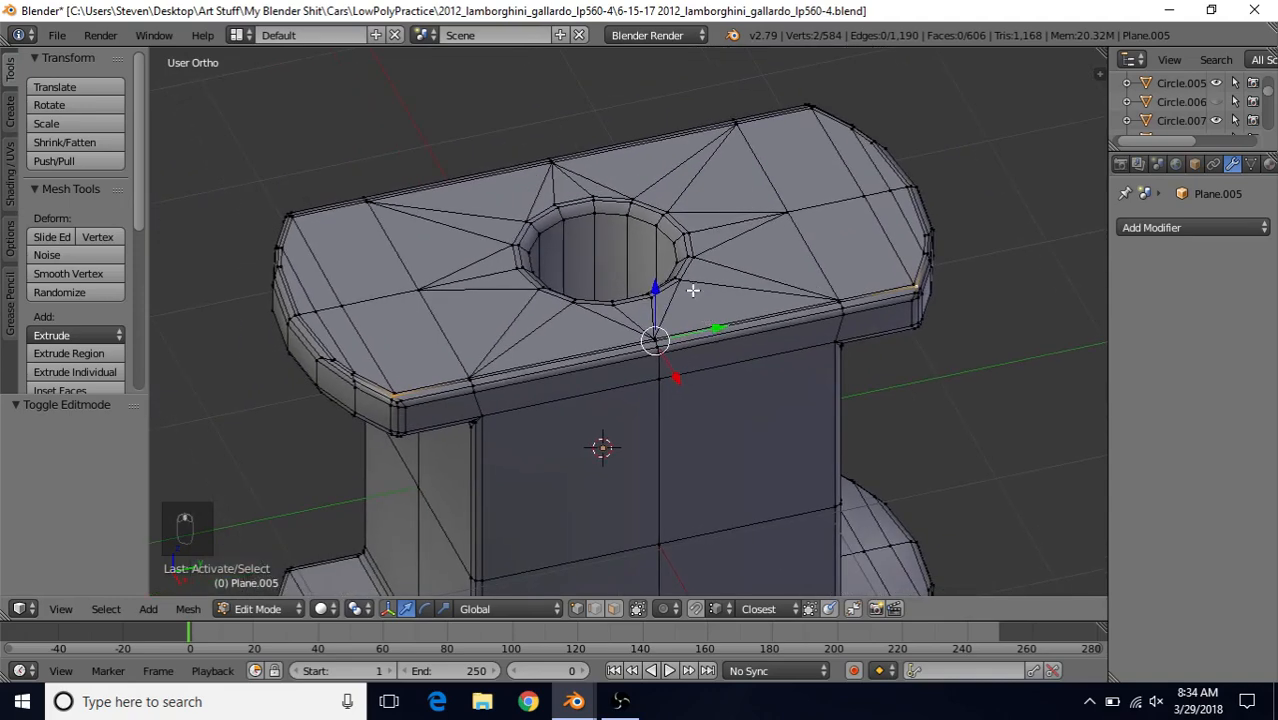
{"action": "key", "text": "shift+d"}
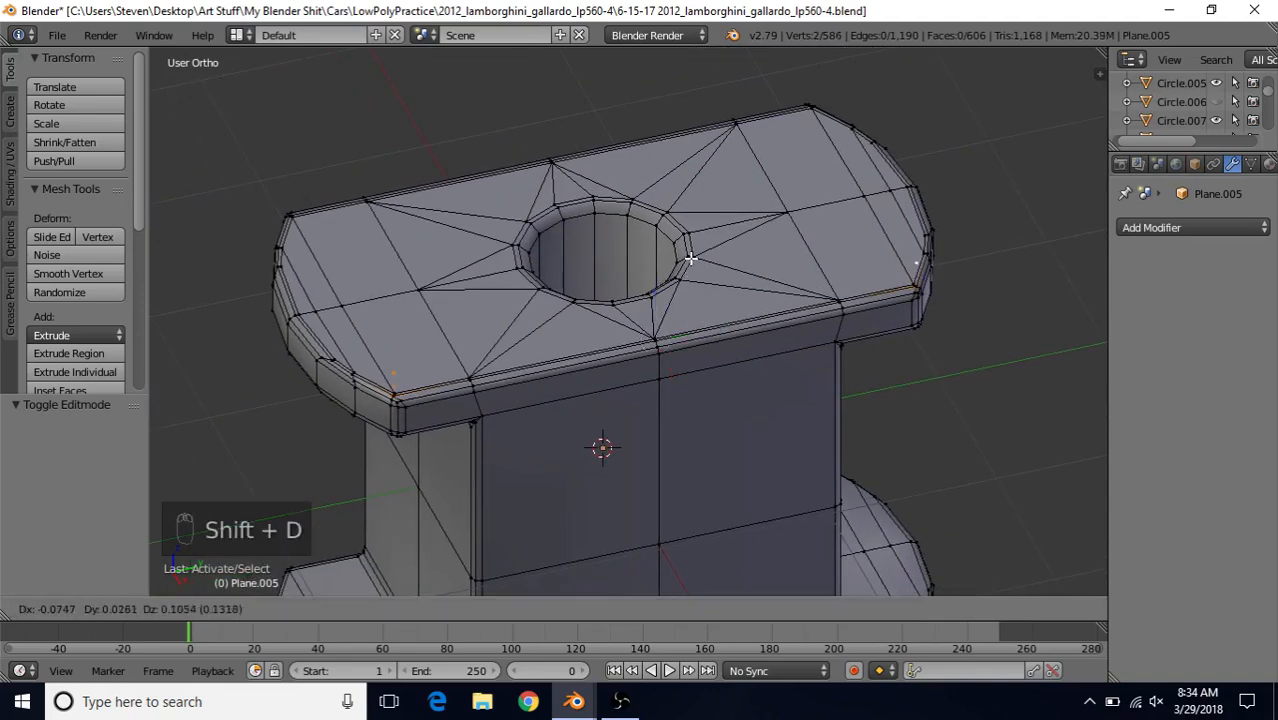
{"action": "right_click", "coordinate": [690, 258]}
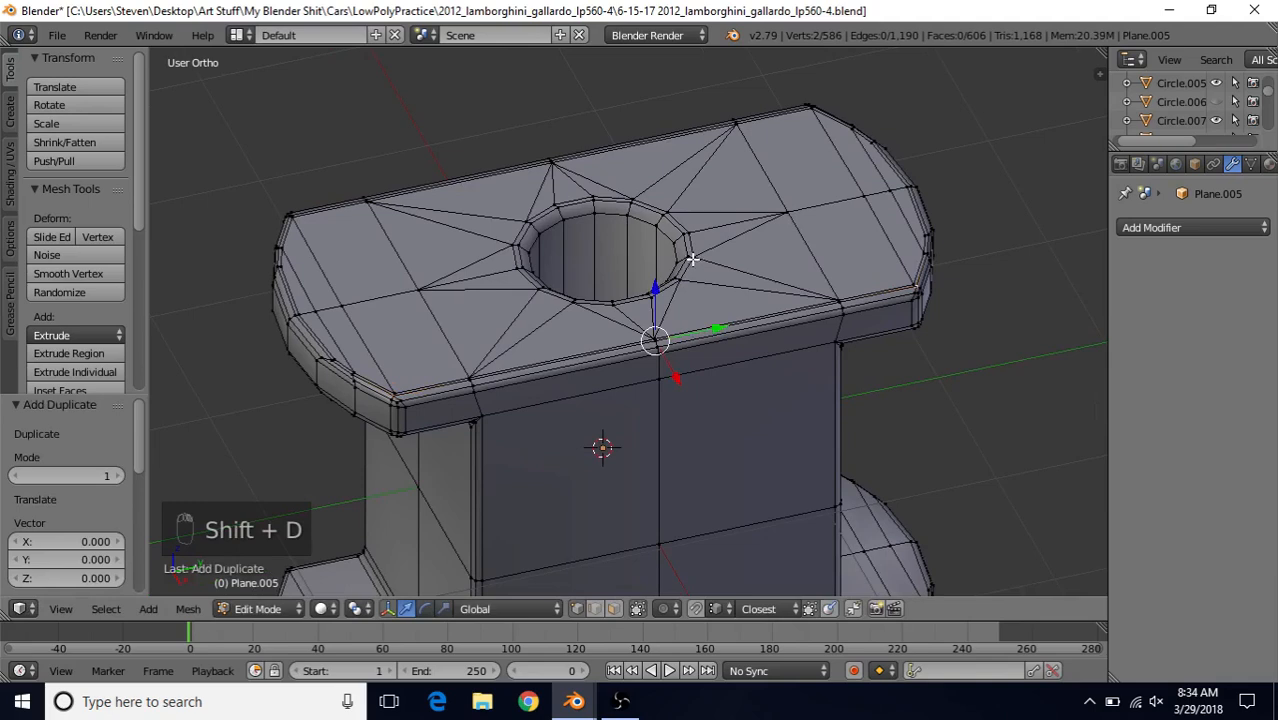
{"action": "key", "text": "f"}
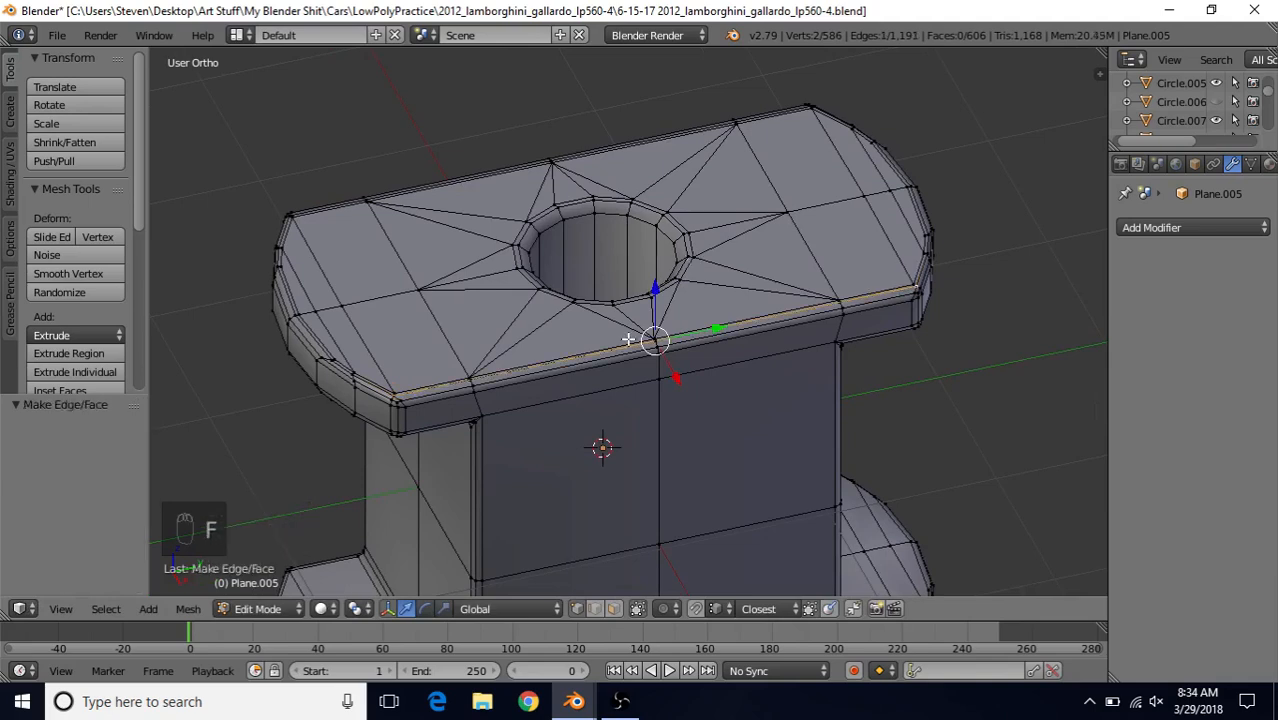
Step: Separate the new edge into its own object and open that object for mesh editing
{"action": "key", "text": "p"}
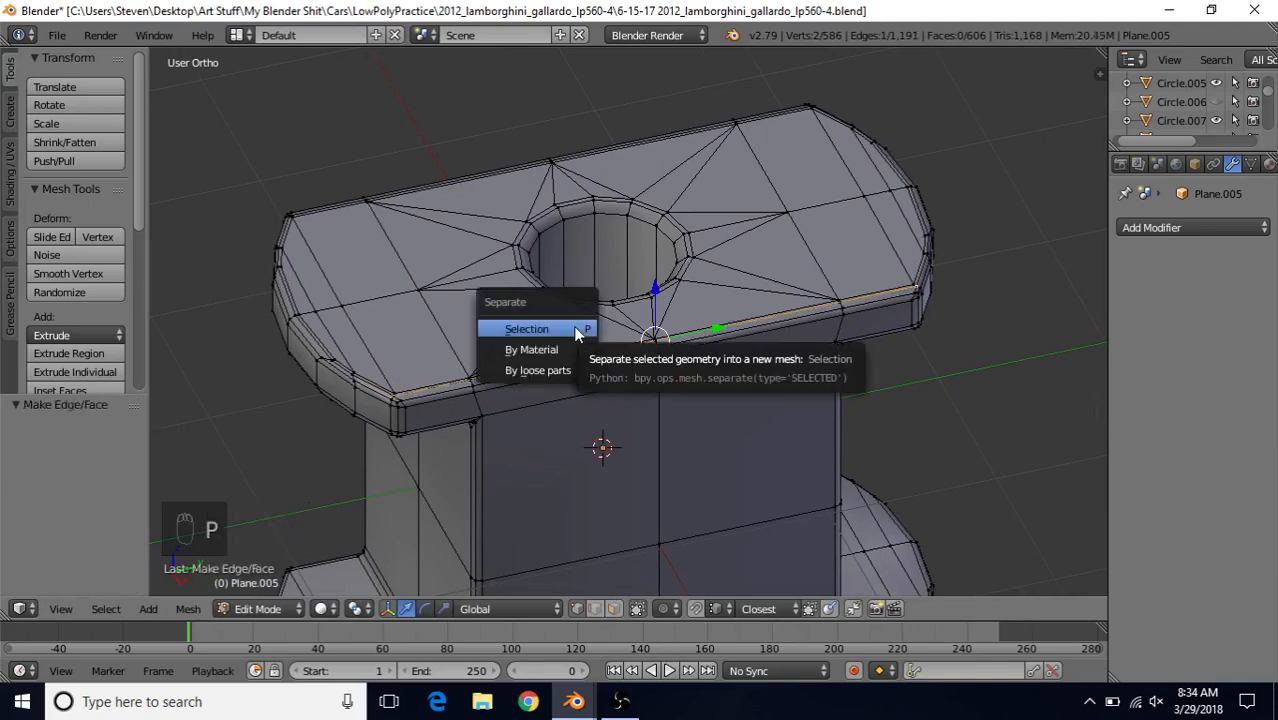
{"action": "left_click", "coordinate": [548, 329]}
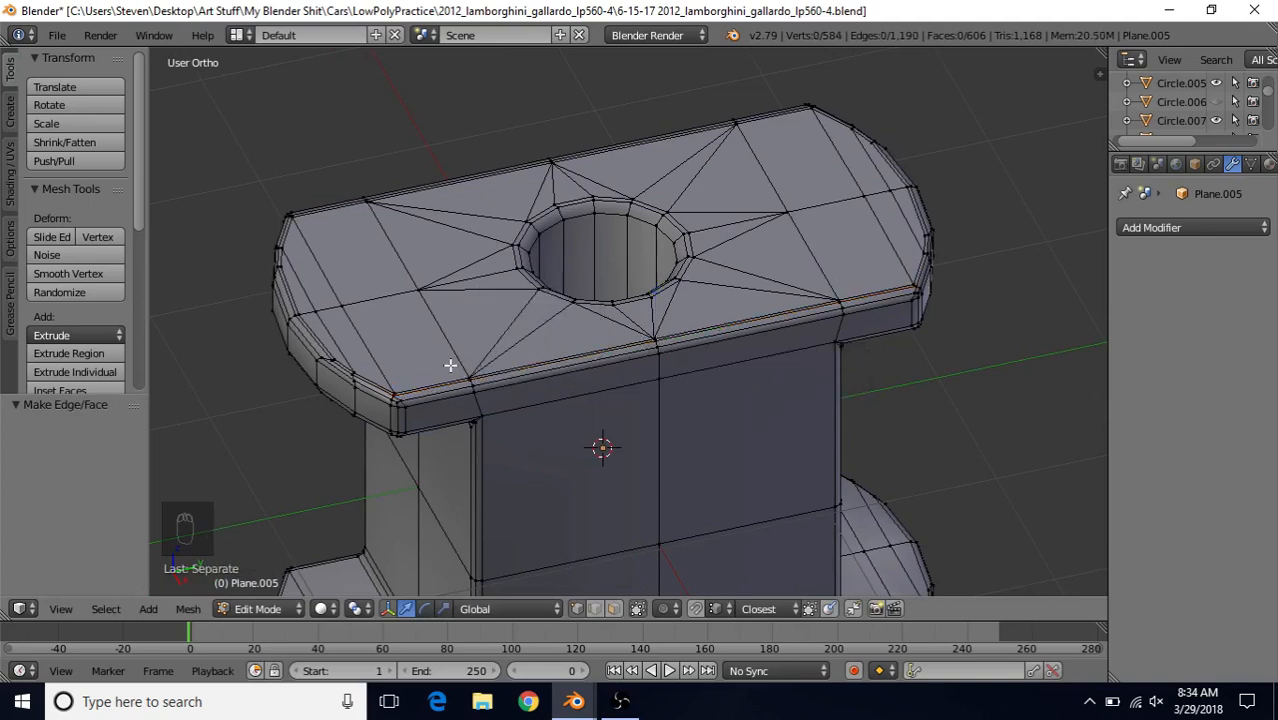
{"action": "key", "text": "Tab"}
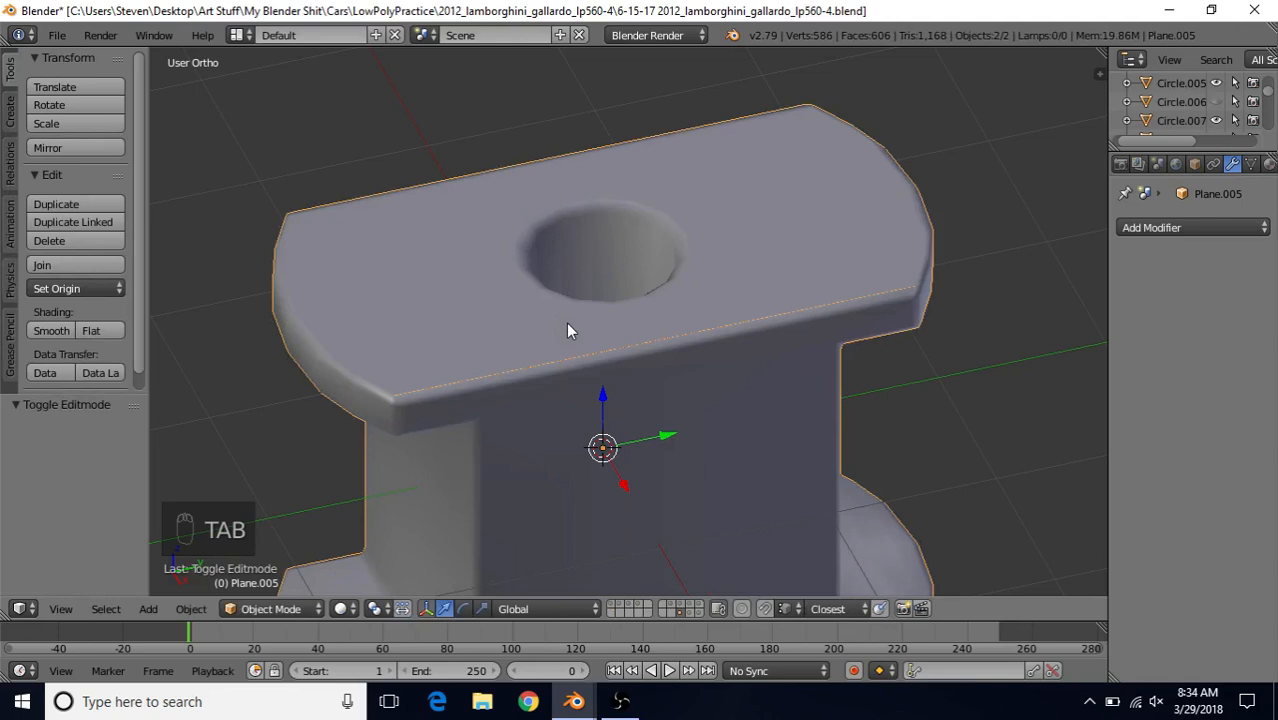
{"action": "right_click", "coordinate": [534, 368]}
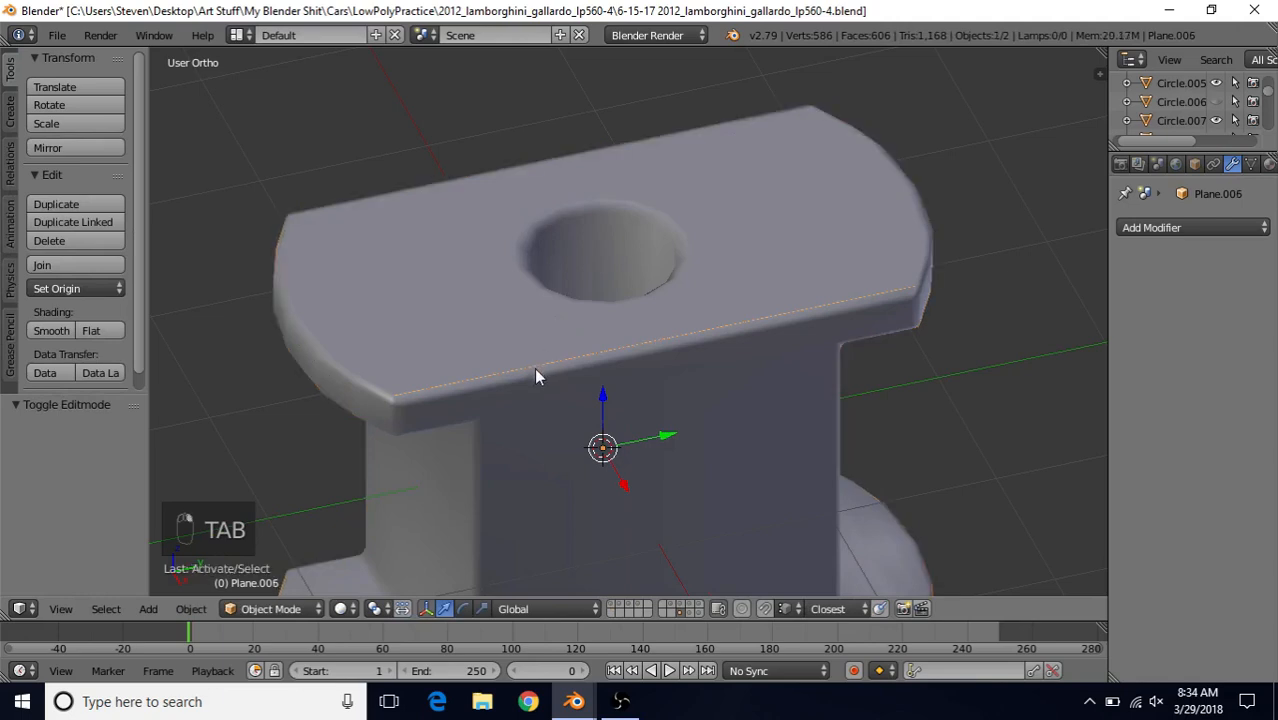
{"action": "key", "text": "Tab"}
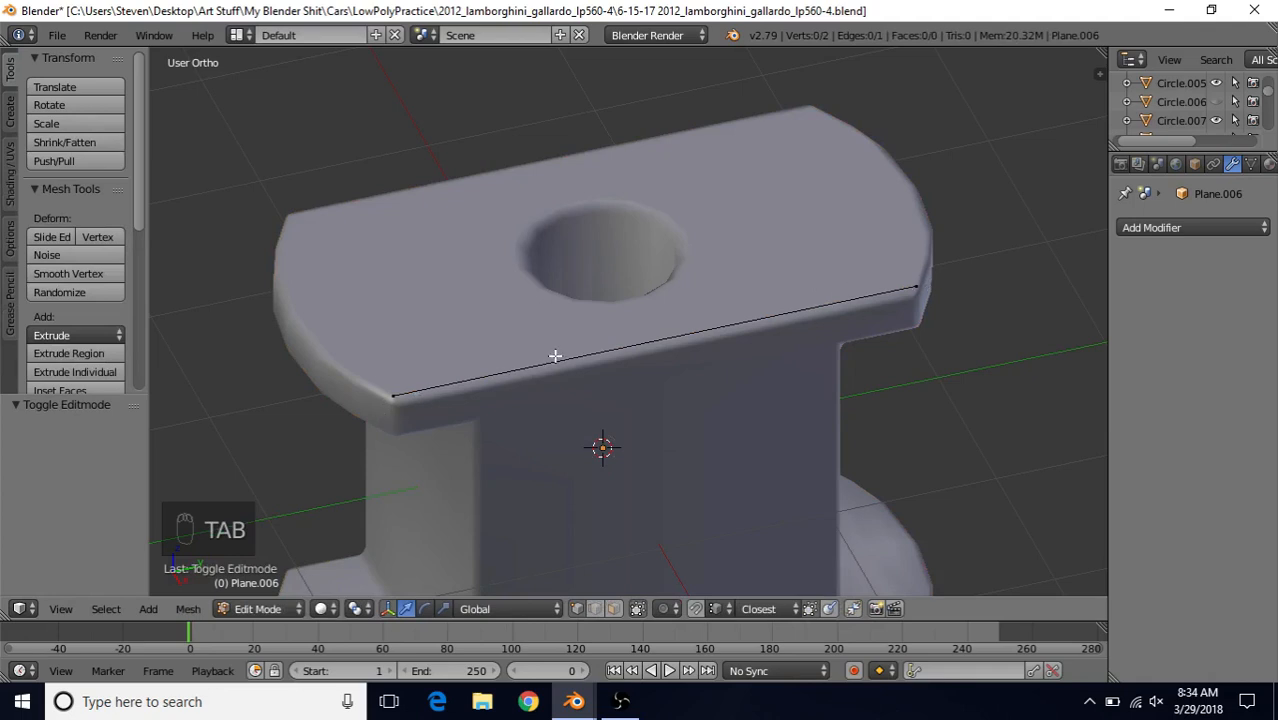
Step: Extrude the whole edge inward along X by about 0.342 to form a flat strip on the flange
{"action": "key", "text": "a"}
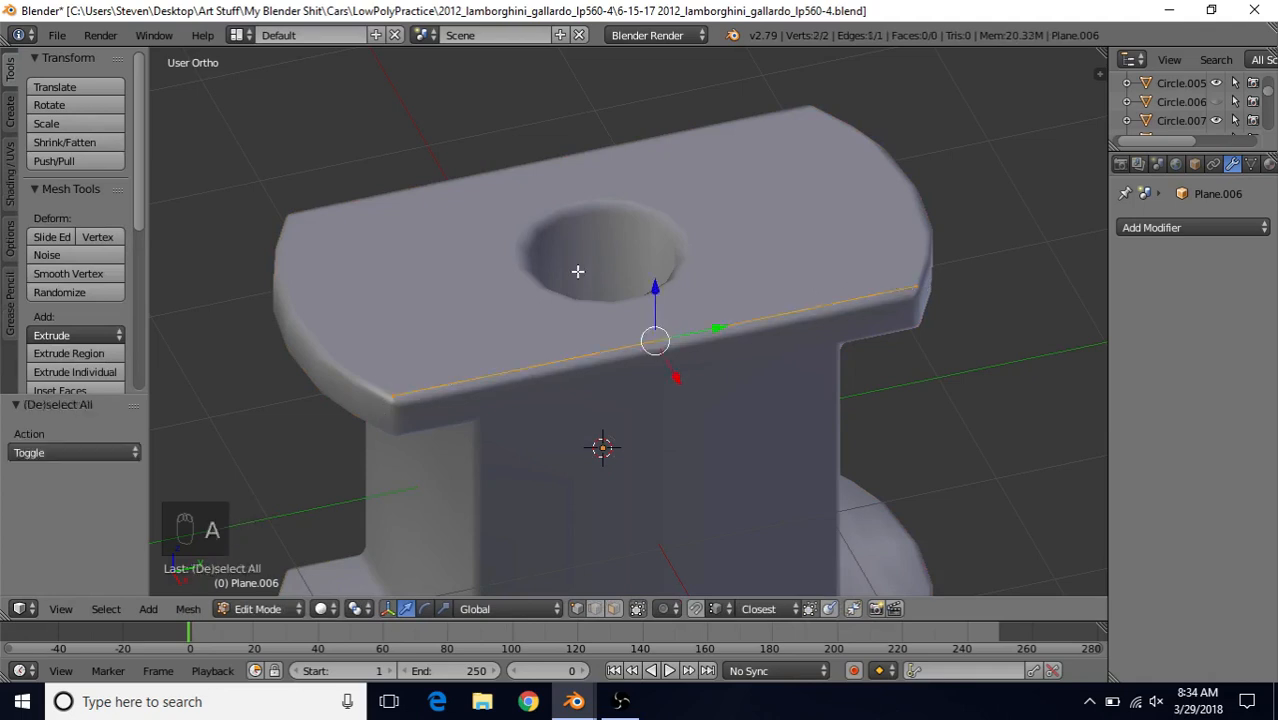
{"action": "key", "text": "e"}
{"action": "right_click", "coordinate": [599, 225]}
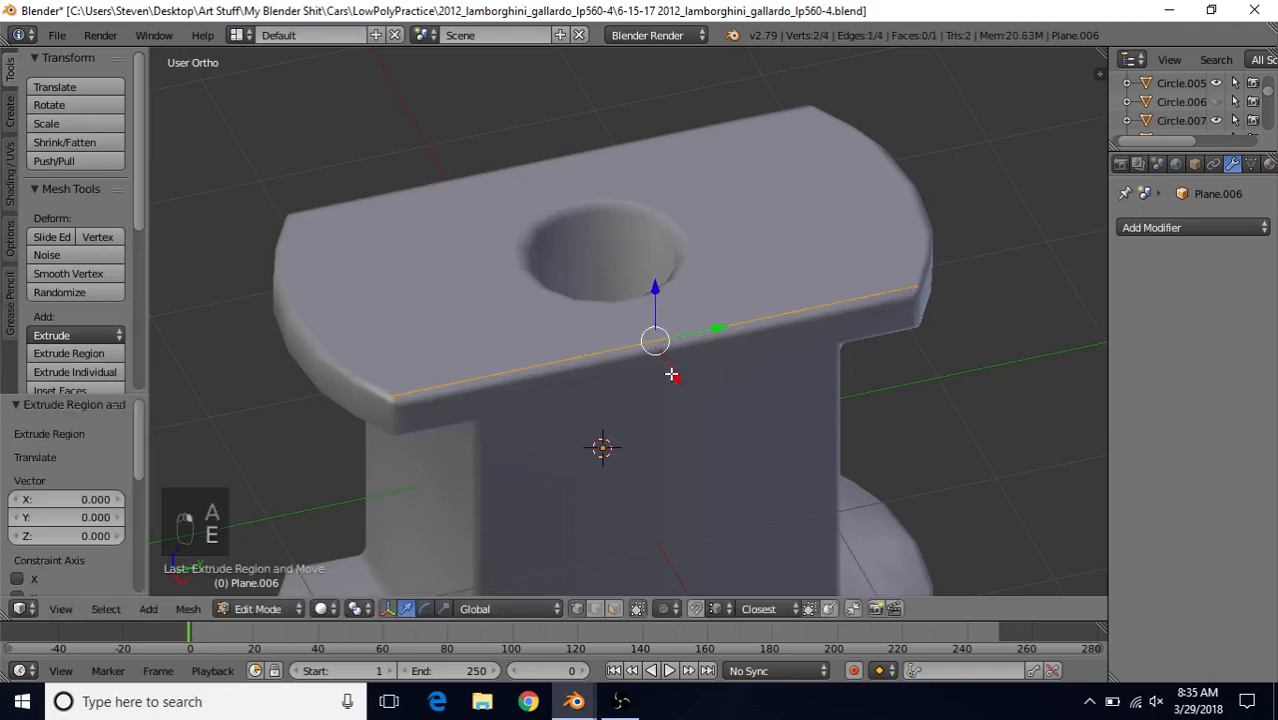
{"action": "left_click_drag", "start_coordinate": [673, 375], "coordinate": [650, 343]}
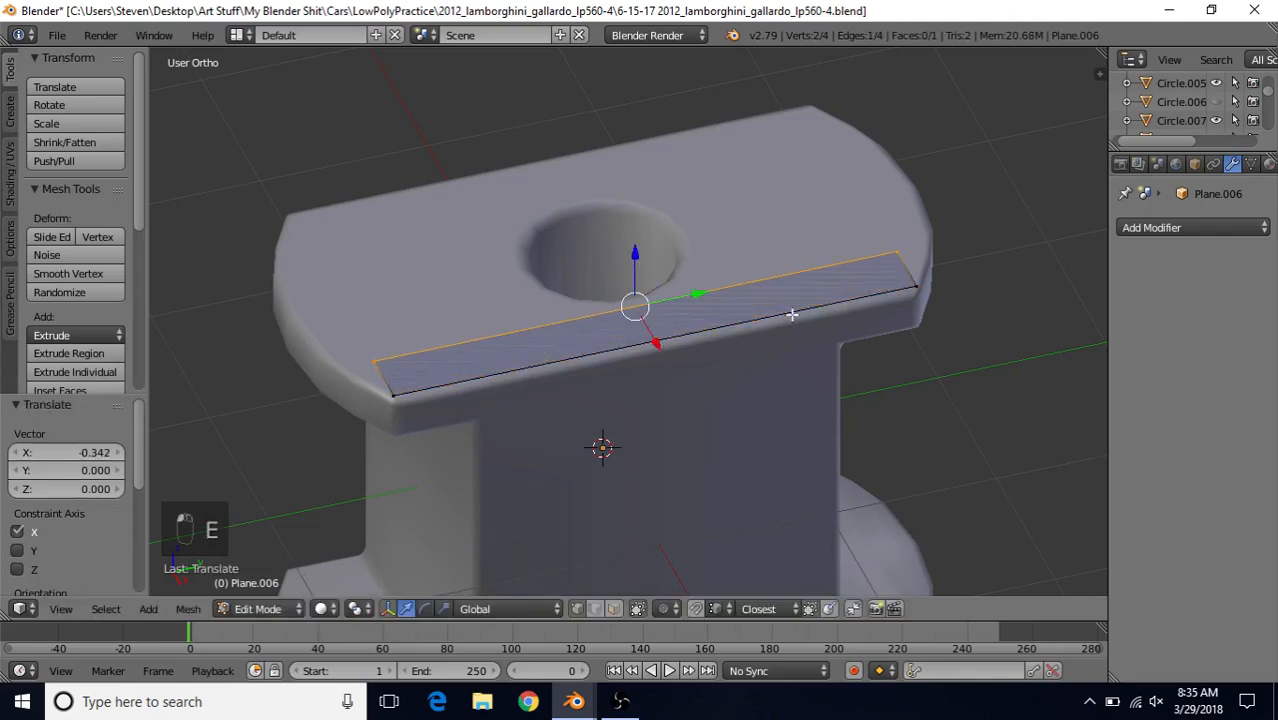
Step: Add an X-axis Mirror modifier with clipping and move the strip's inner edge along X onto the centre line
{"action": "left_click", "coordinate": [1165, 227]}
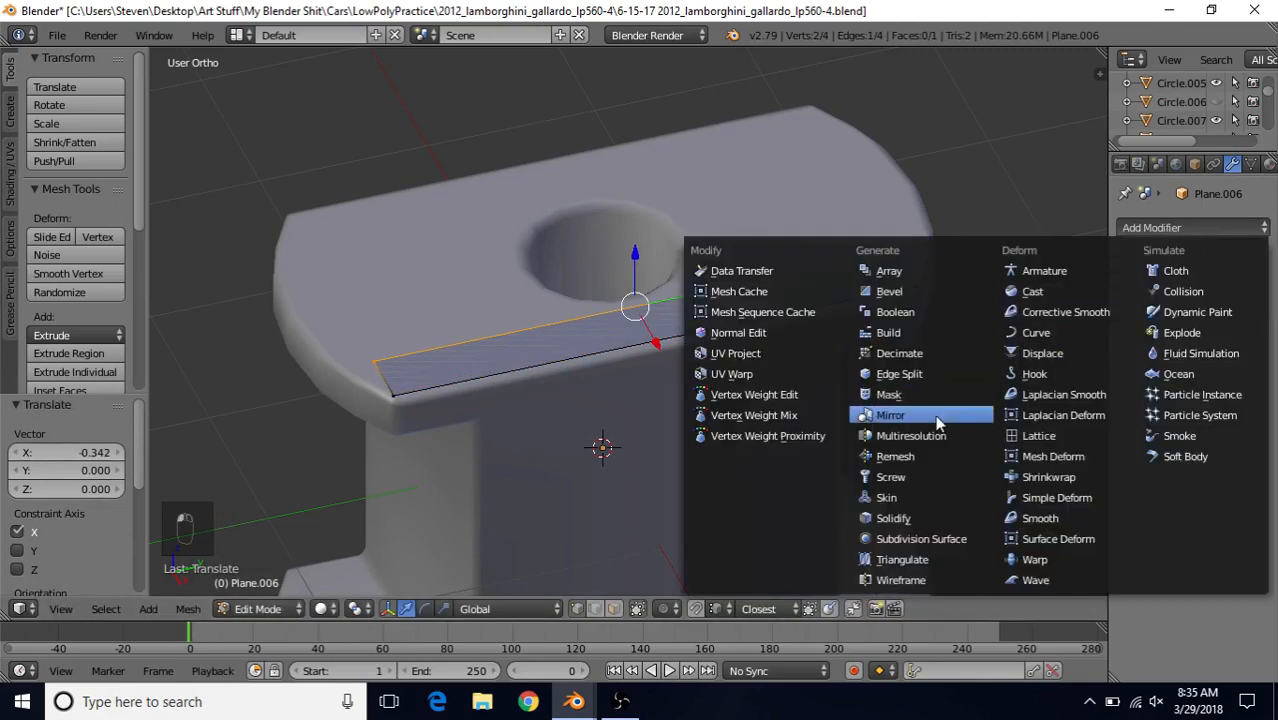
{"action": "left_click", "coordinate": [868, 416]}
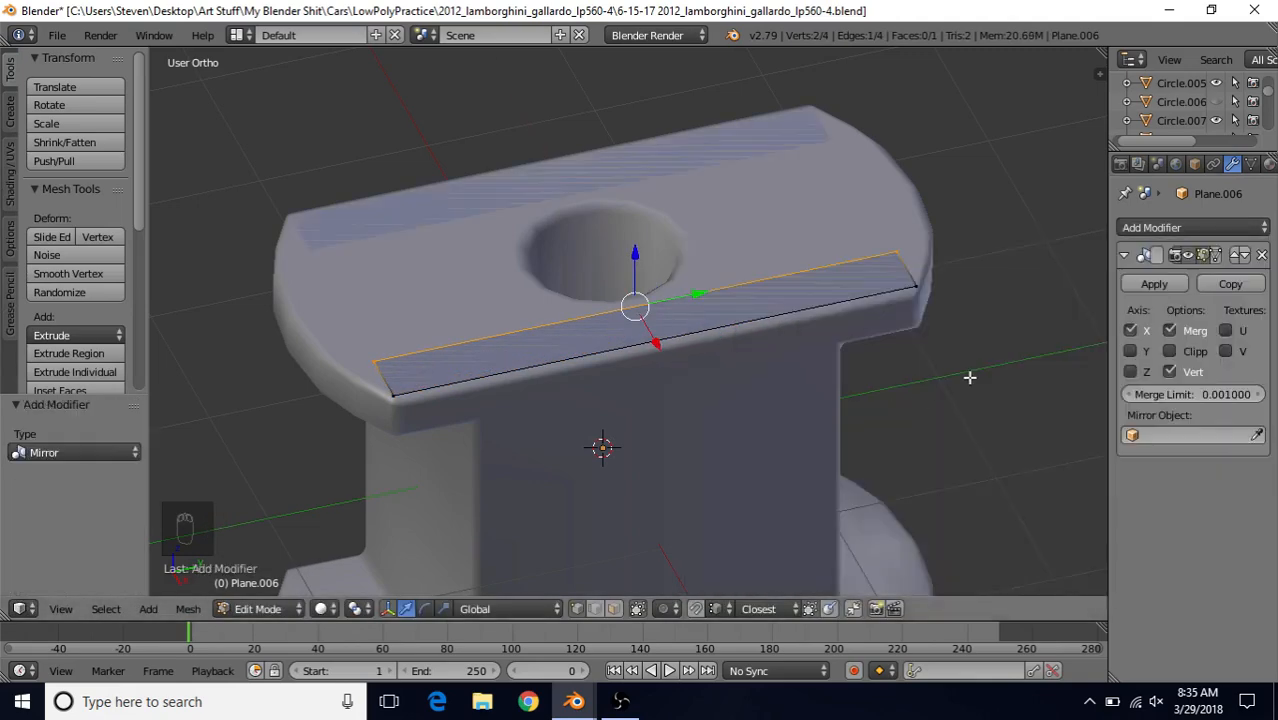
{"action": "left_click", "coordinate": [1172, 353]}
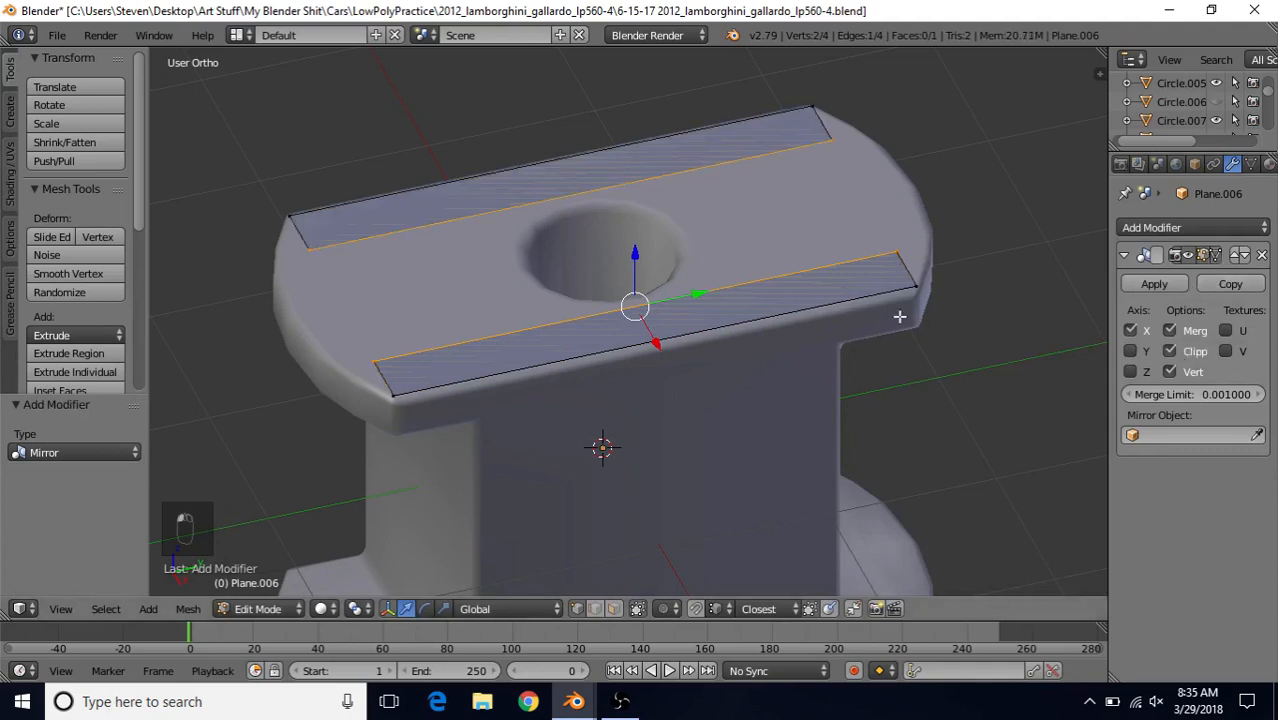
{"action": "left_click_drag", "start_coordinate": [656, 343], "coordinate": [631, 274]}
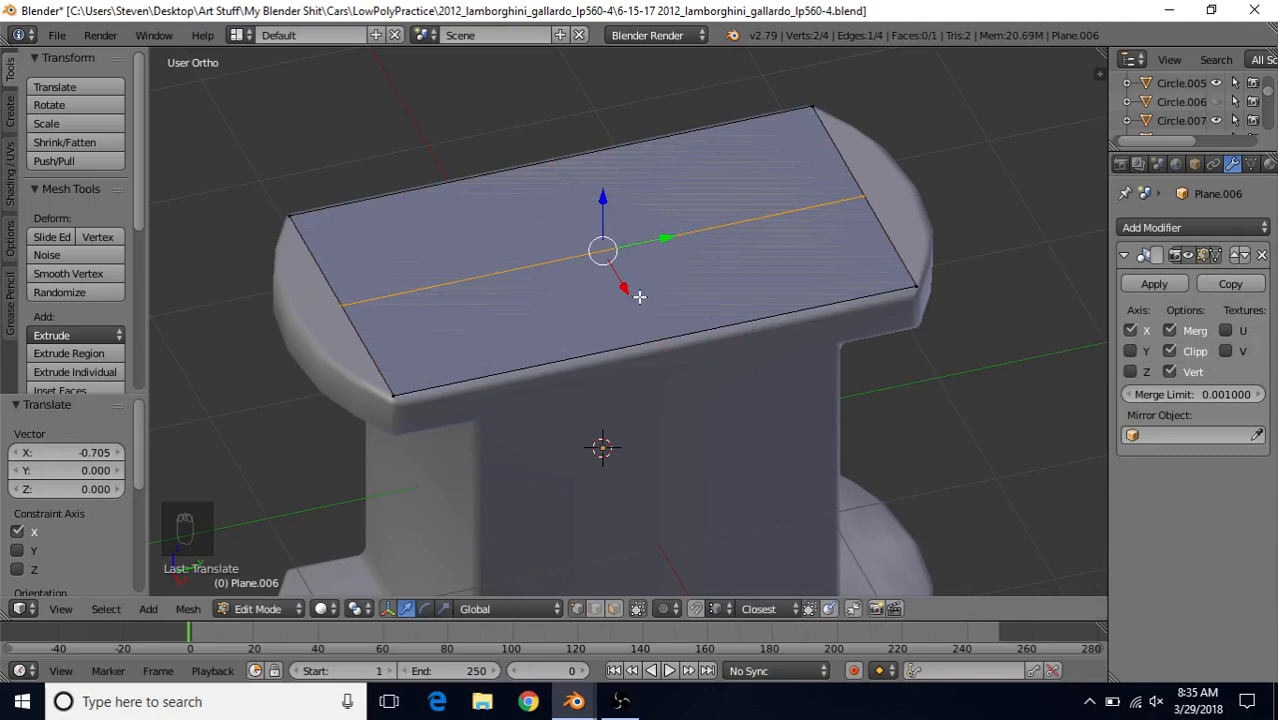
Step: Add one centred loop cut across the strip, halfway along its length
{"action": "key", "text": "ctrl+r"}
{"action": "left_click", "coordinate": [568, 166]}
{"action": "right_click", "coordinate": [568, 169]}
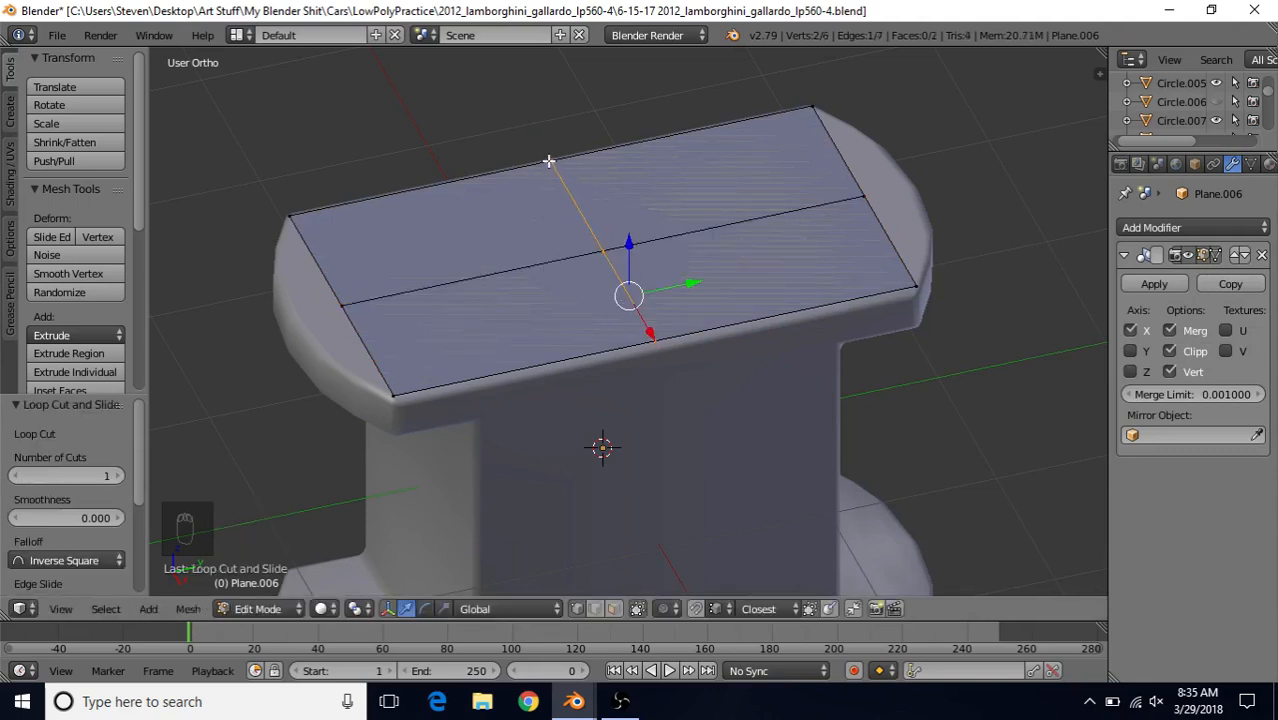
Step: Delete the end vertices of the strip's negative-Y half and enable Y-axis mirroring in the modifier to replace it
{"action": "right_click", "coordinate": [295, 226]}
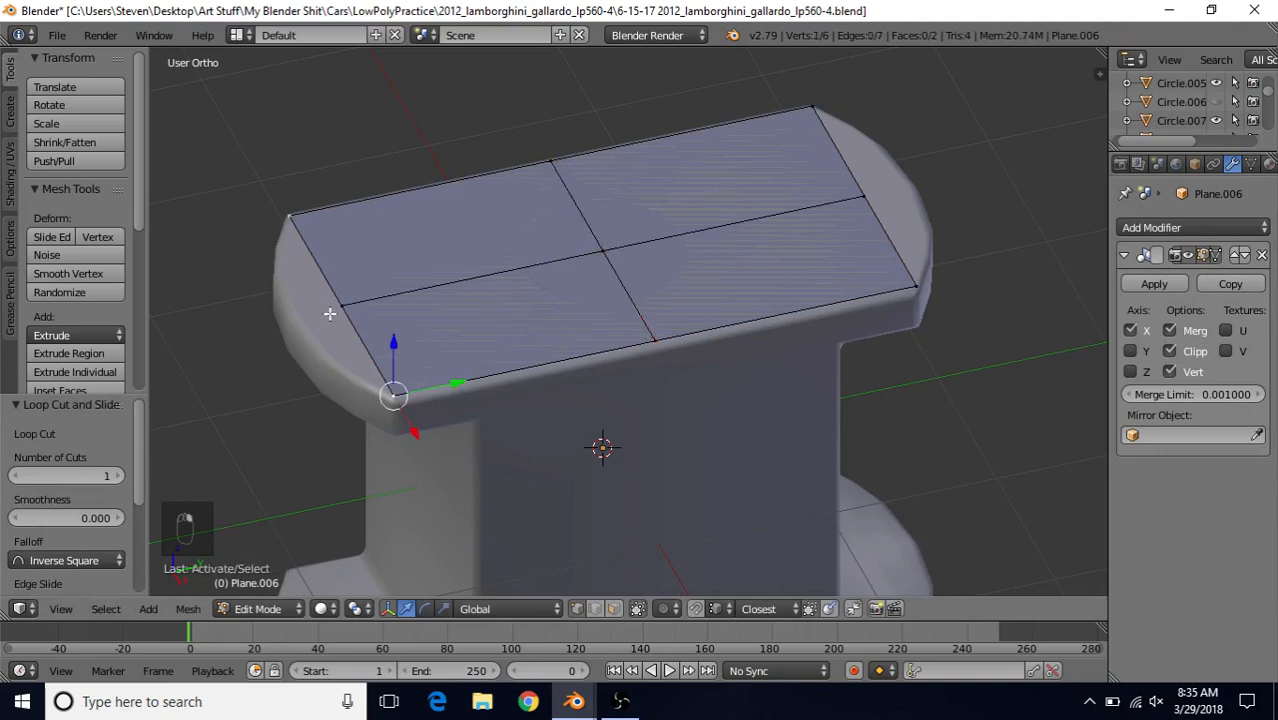
{"action": "right_click", "coordinate": [290, 227]}
{"action": "key", "text": "Delete"}
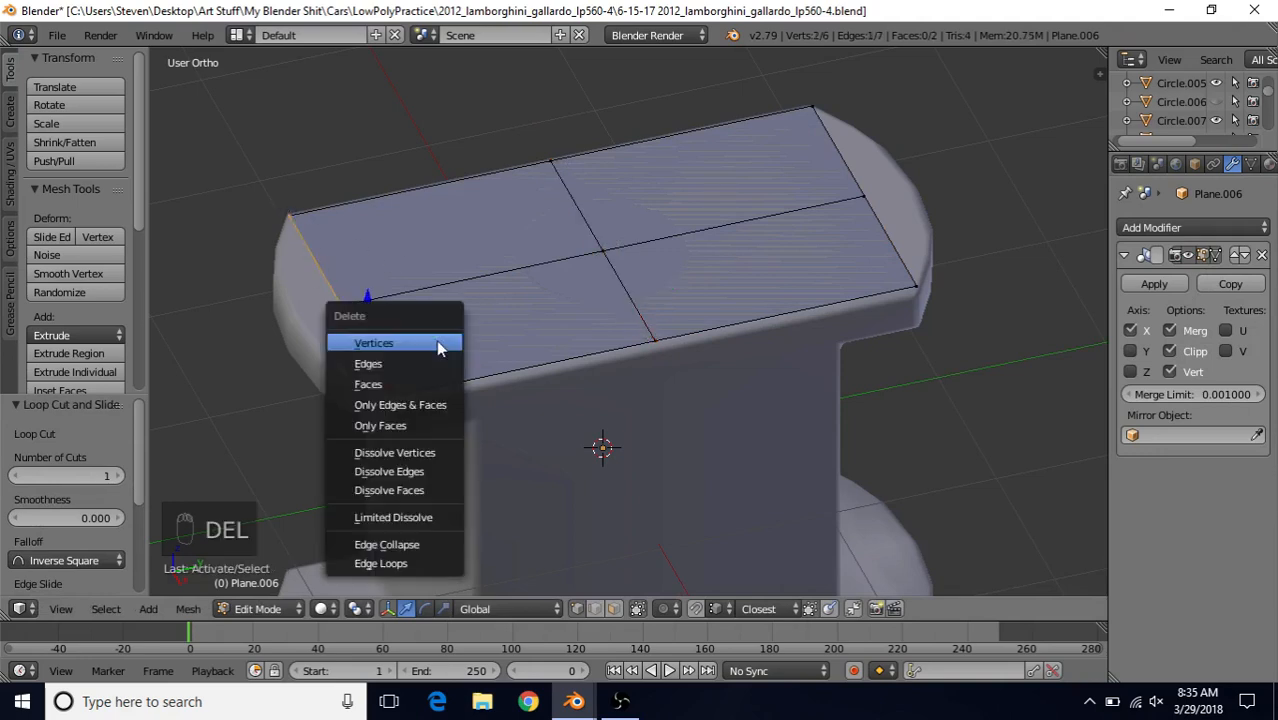
{"action": "left_click", "coordinate": [437, 341]}
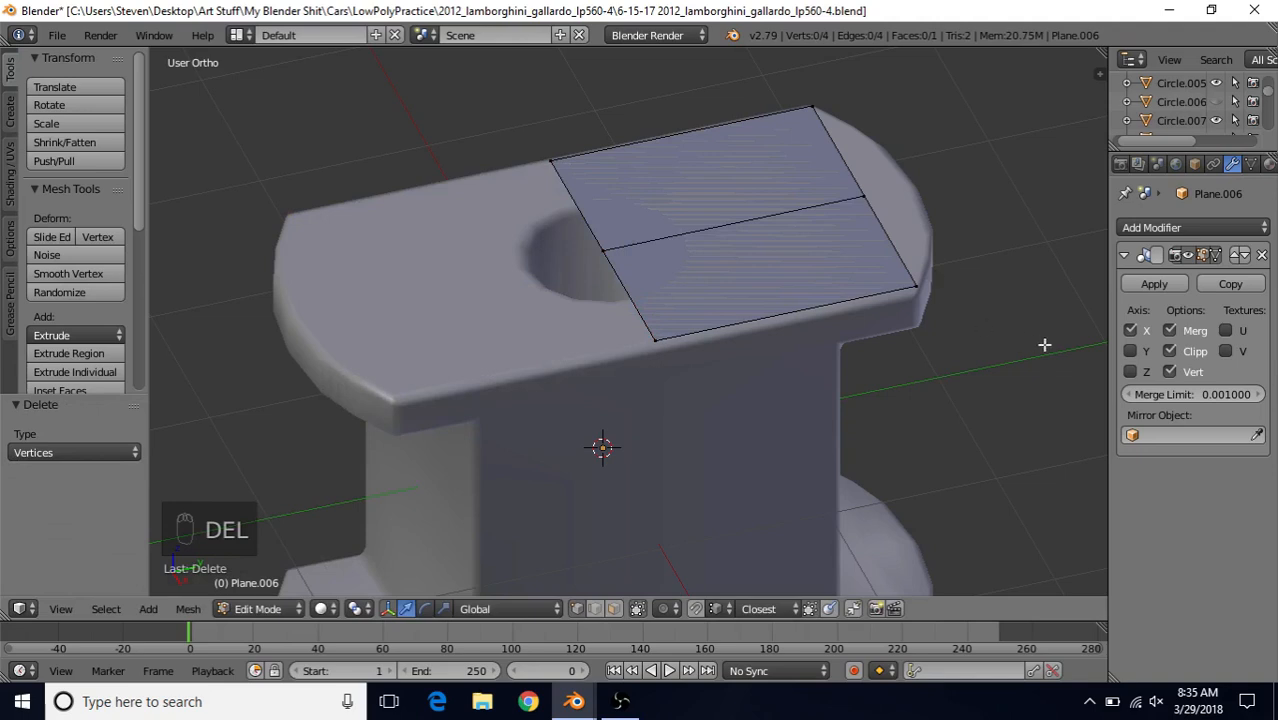
{"action": "left_click", "coordinate": [1130, 351]}
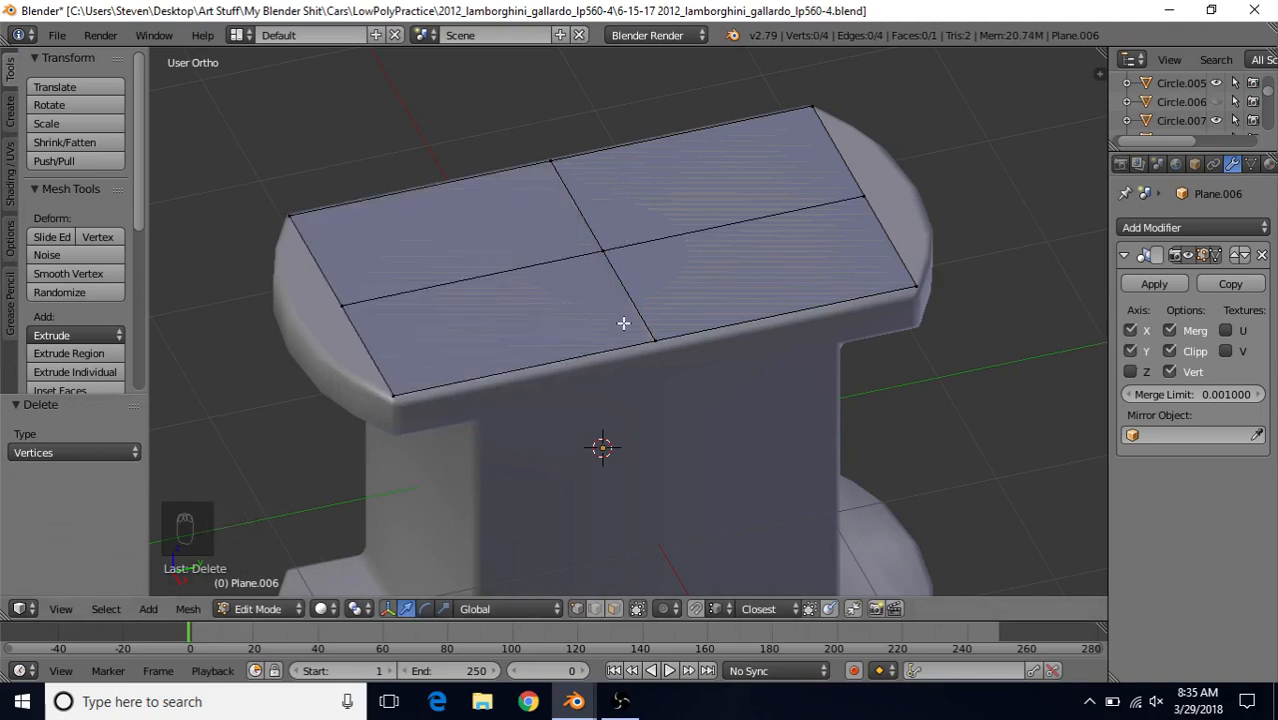
Step: Extrude the plane's outer end edge along Y until it extends slightly past the flange's rounded end
{"action": "scroll", "coordinate": [623, 323], "scroll_direction": "down", "scroll_amount": 2}
{"action": "right_click", "coordinate": [404, 256]}
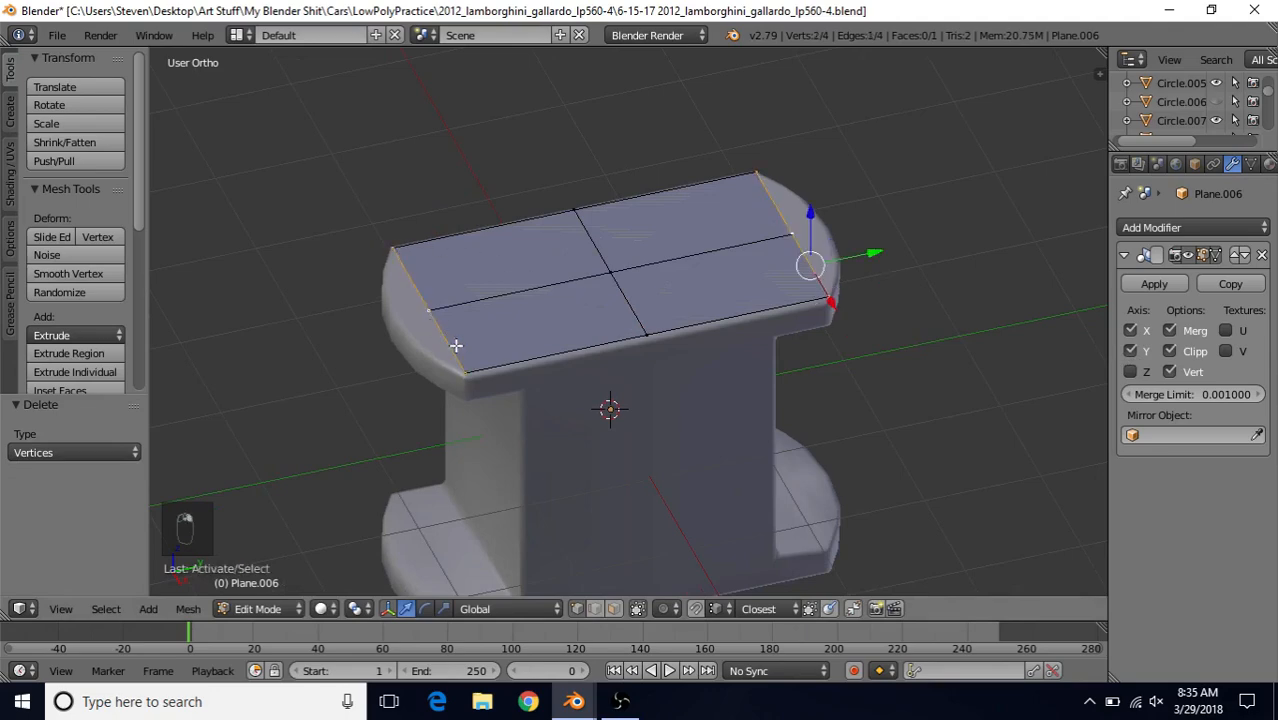
{"action": "key", "text": "e"}
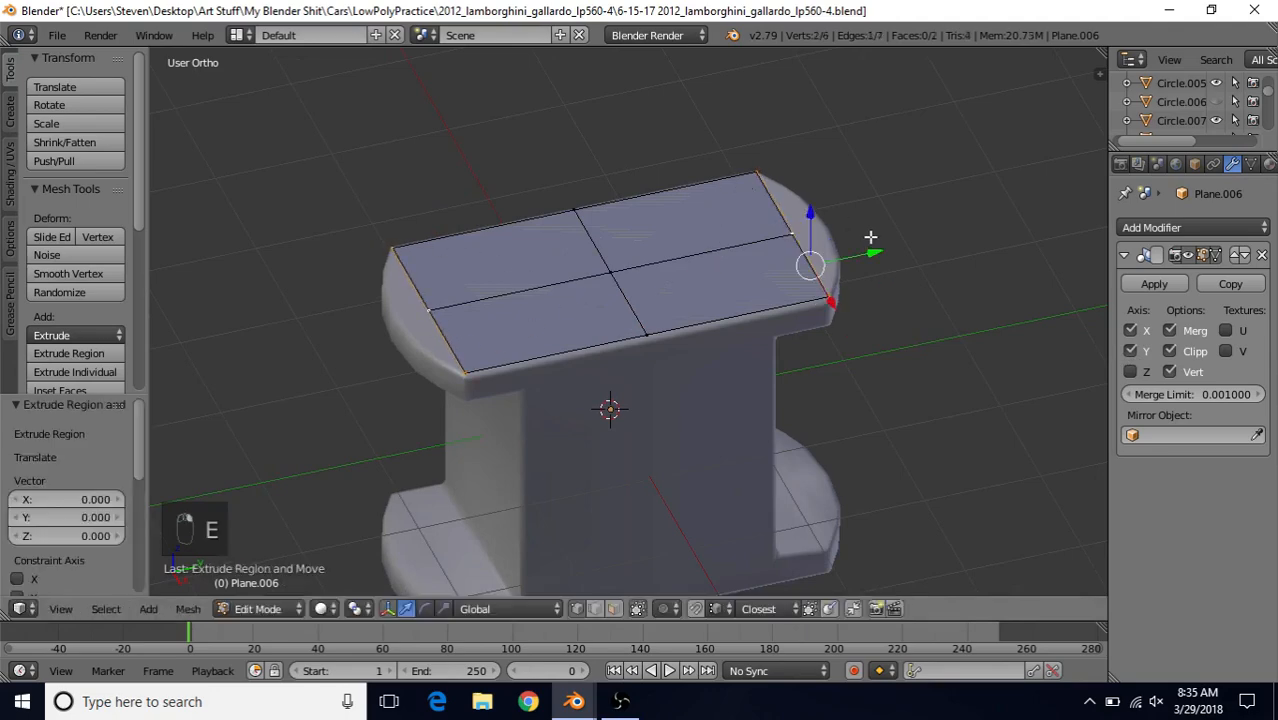
{"action": "key", "text": "y"}
{"action": "left_click", "coordinate": [918, 243]}
{"action": "middle_click_drag", "start_coordinate": [810, 354], "coordinate": [879, 220]}
{"action": "left_click_drag", "start_coordinate": [900, 200], "coordinate": [822, 199]}
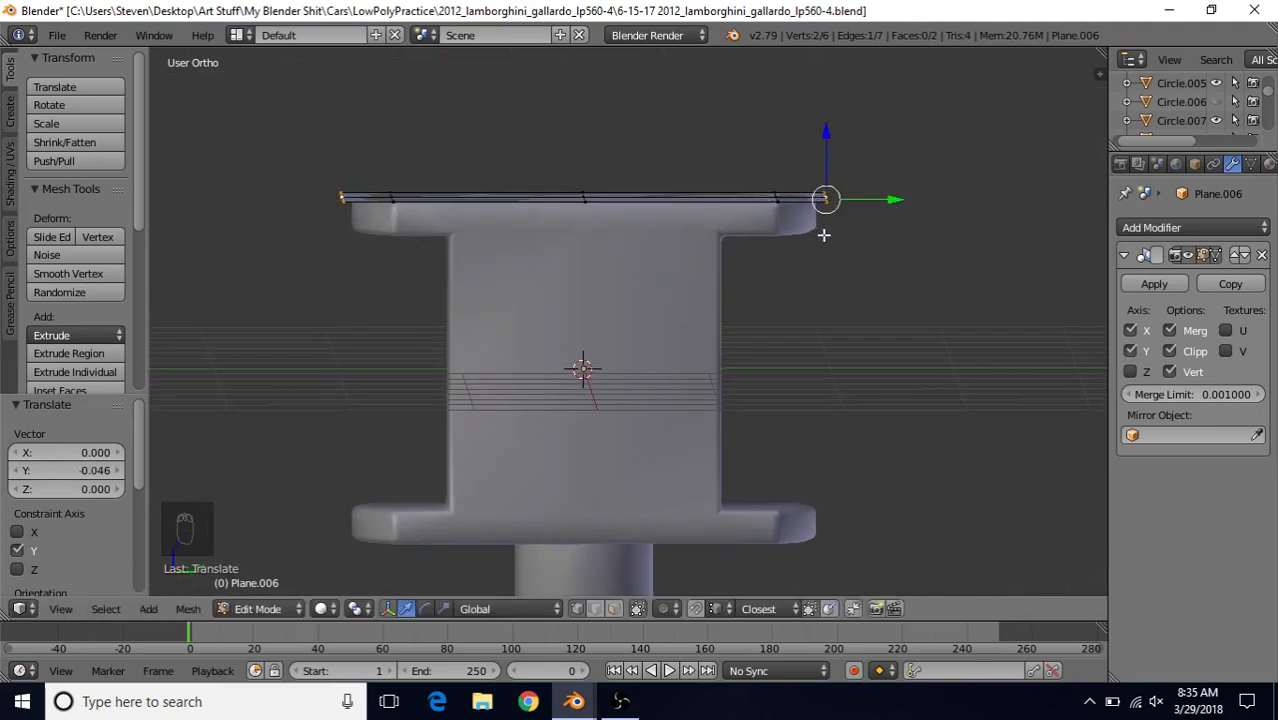
{"action": "left_click_drag", "start_coordinate": [900, 199], "coordinate": [894, 201]}
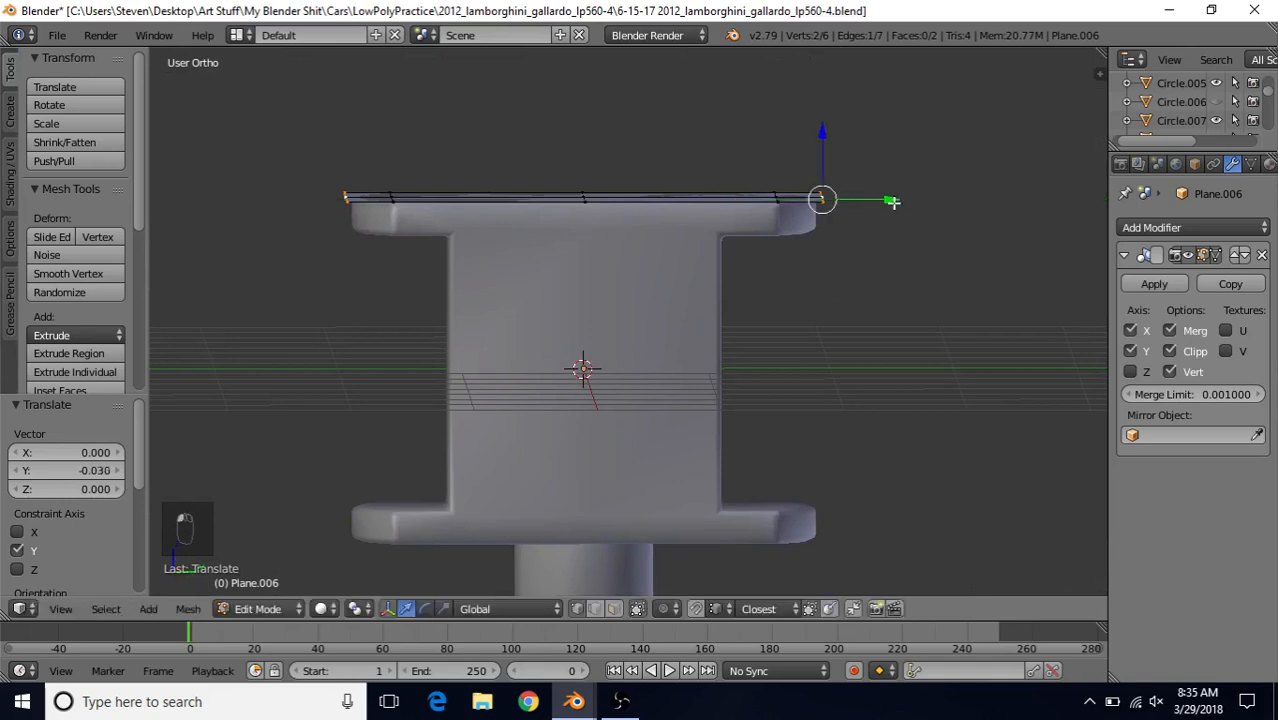
Step: Raise the extruded end edge about 0.114 along Z so the end section slopes upward
{"action": "middle_click_drag", "start_coordinate": [794, 254], "coordinate": [759, 319], "text": "shift"}
{"action": "scroll", "coordinate": [759, 319], "scroll_direction": "up", "scroll_amount": 1}
{"action": "left_click_drag", "start_coordinate": [823, 195], "coordinate": [823, 170]}
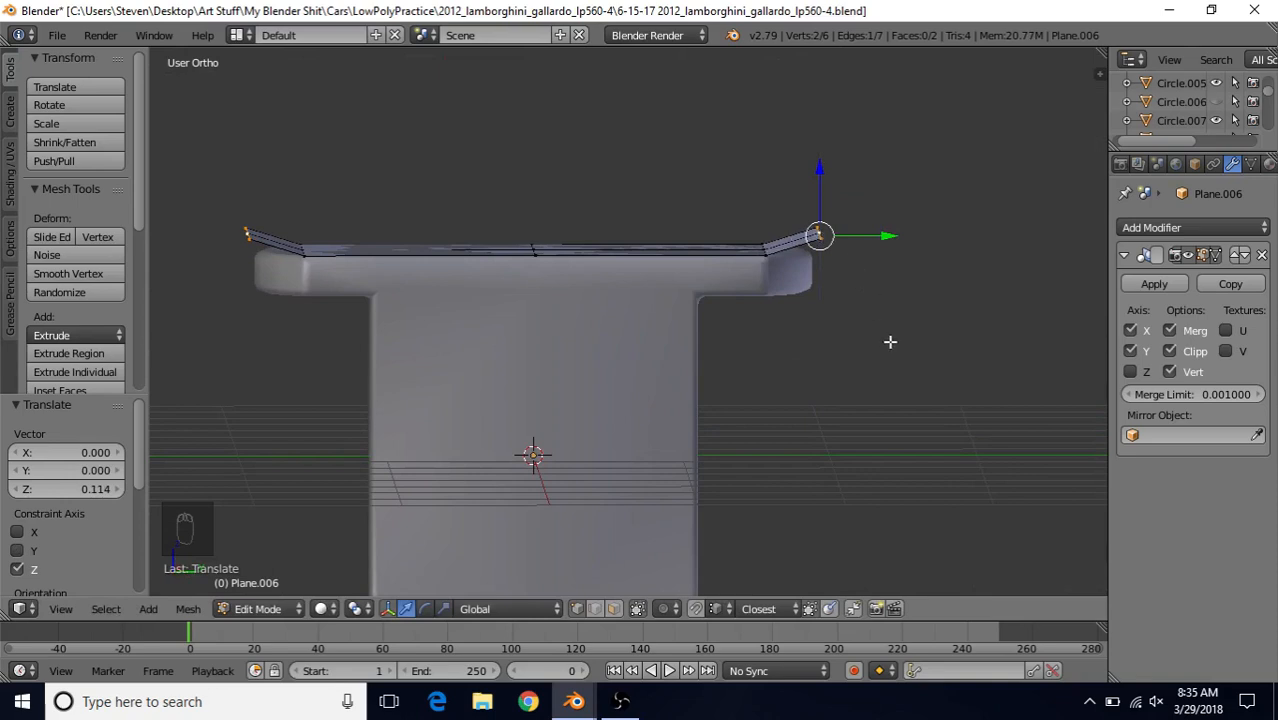
{"action": "scroll", "coordinate": [802, 200], "scroll_direction": "down", "scroll_amount": 1}
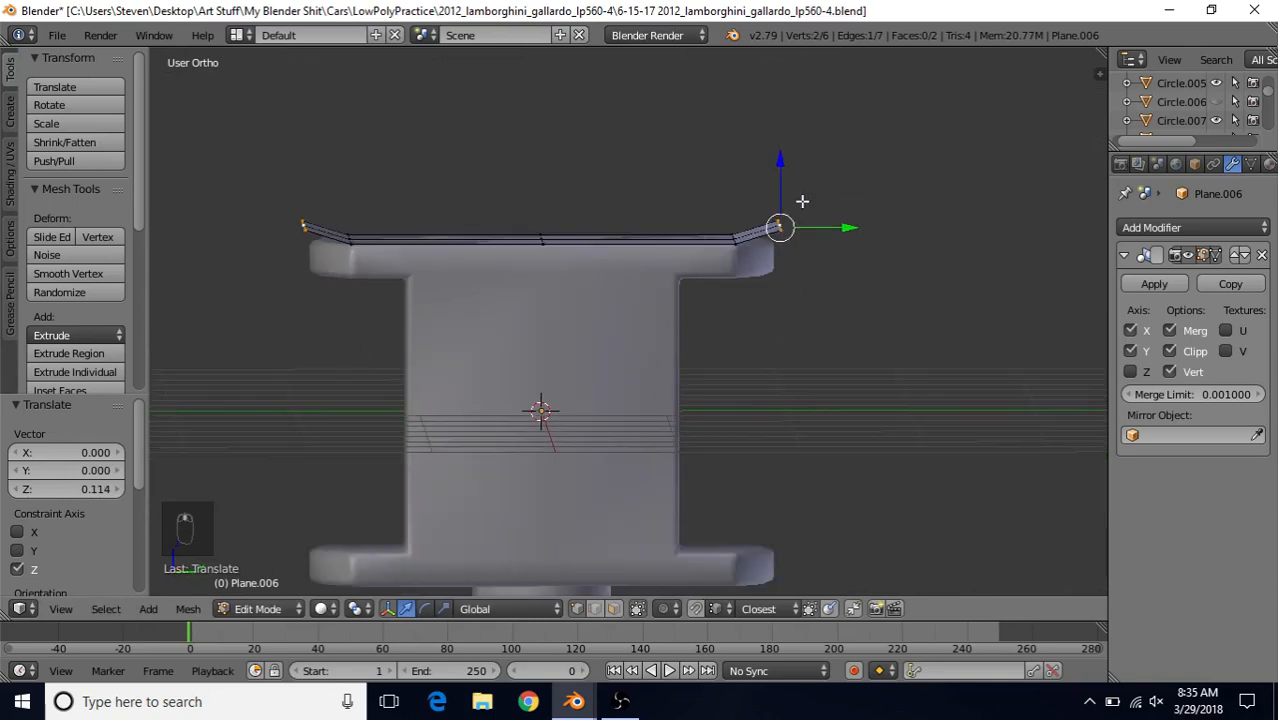
Step: Extrude the raised end edge outward along Y and lower it about 0.33 along Z to form a downward-sloping section
{"action": "key", "text": "e"}
{"action": "right_click", "coordinate": [824, 182]}
{"action": "left_click_drag", "start_coordinate": [825, 228], "coordinate": [864, 225]}
{"action": "left_click_drag", "start_coordinate": [816, 162], "coordinate": [810, 205]}
{"action": "scroll", "coordinate": [766, 250], "scroll_direction": "up", "scroll_amount": 2}
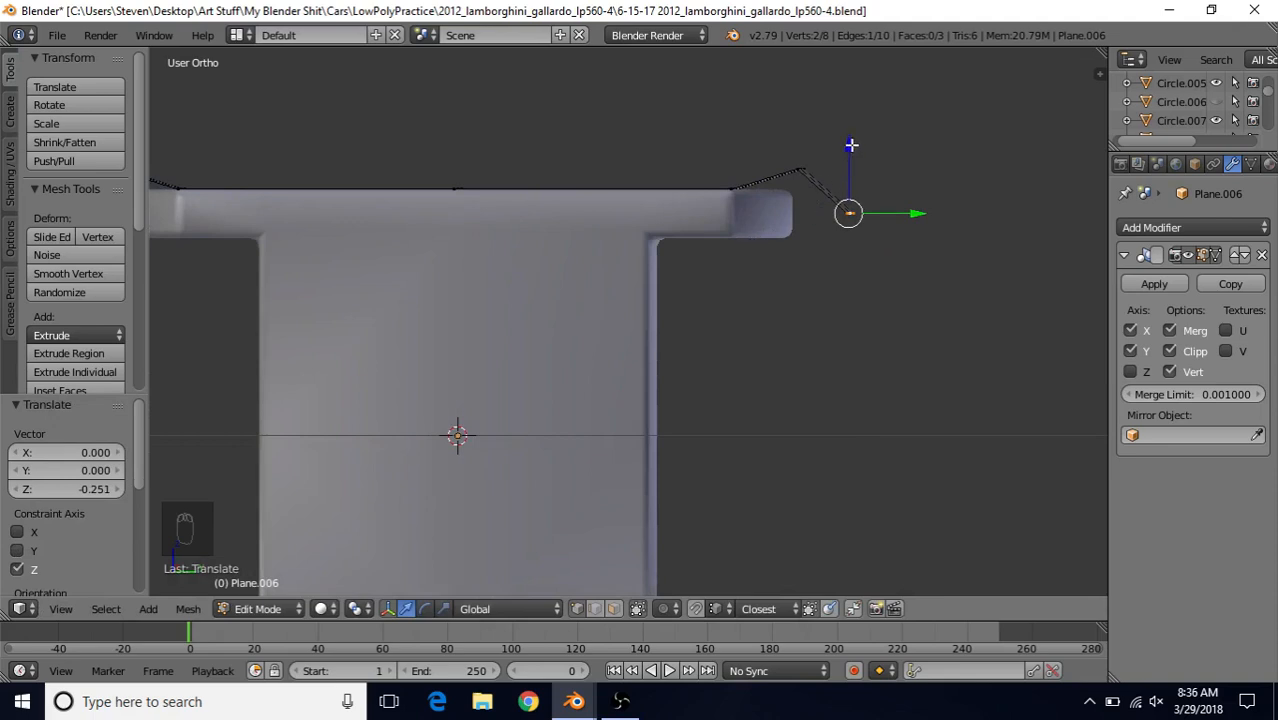
{"action": "left_click_drag", "start_coordinate": [851, 145], "coordinate": [761, 249]}
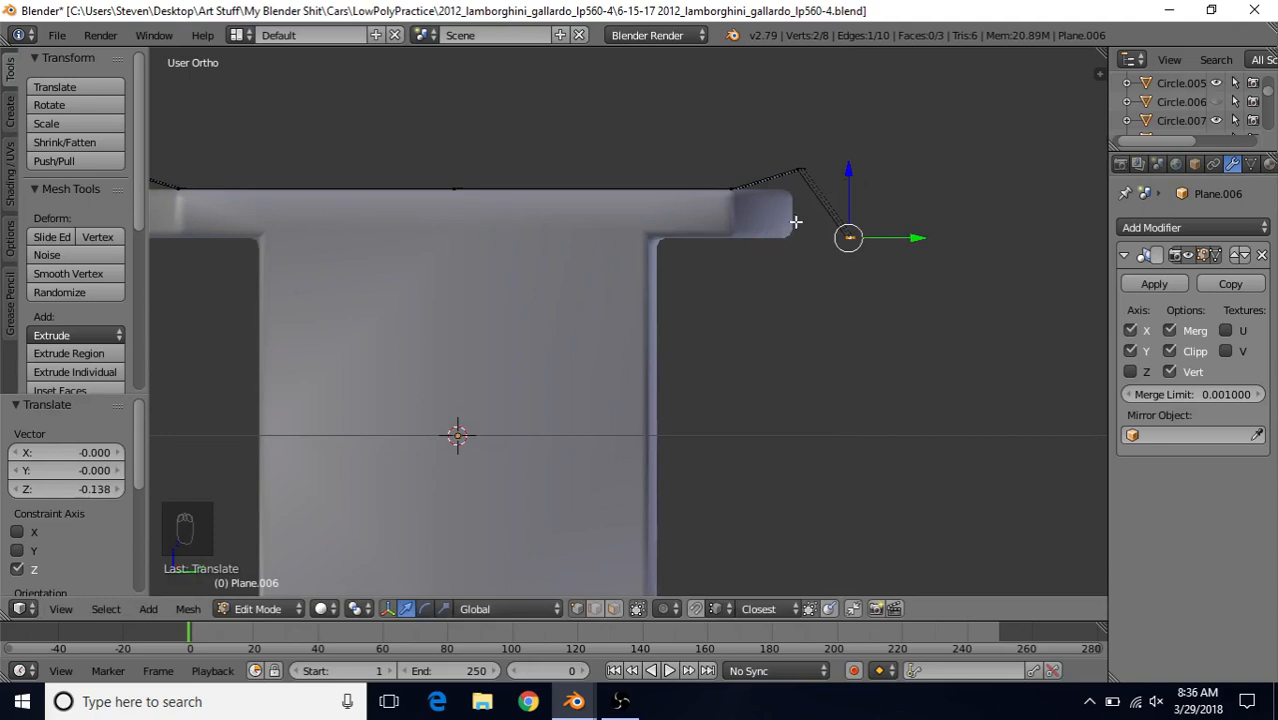
{"action": "left_click_drag", "start_coordinate": [845, 172], "coordinate": [848, 157]}
{"action": "middle_click_drag", "start_coordinate": [804, 243], "coordinate": [769, 262], "text": "shift"}
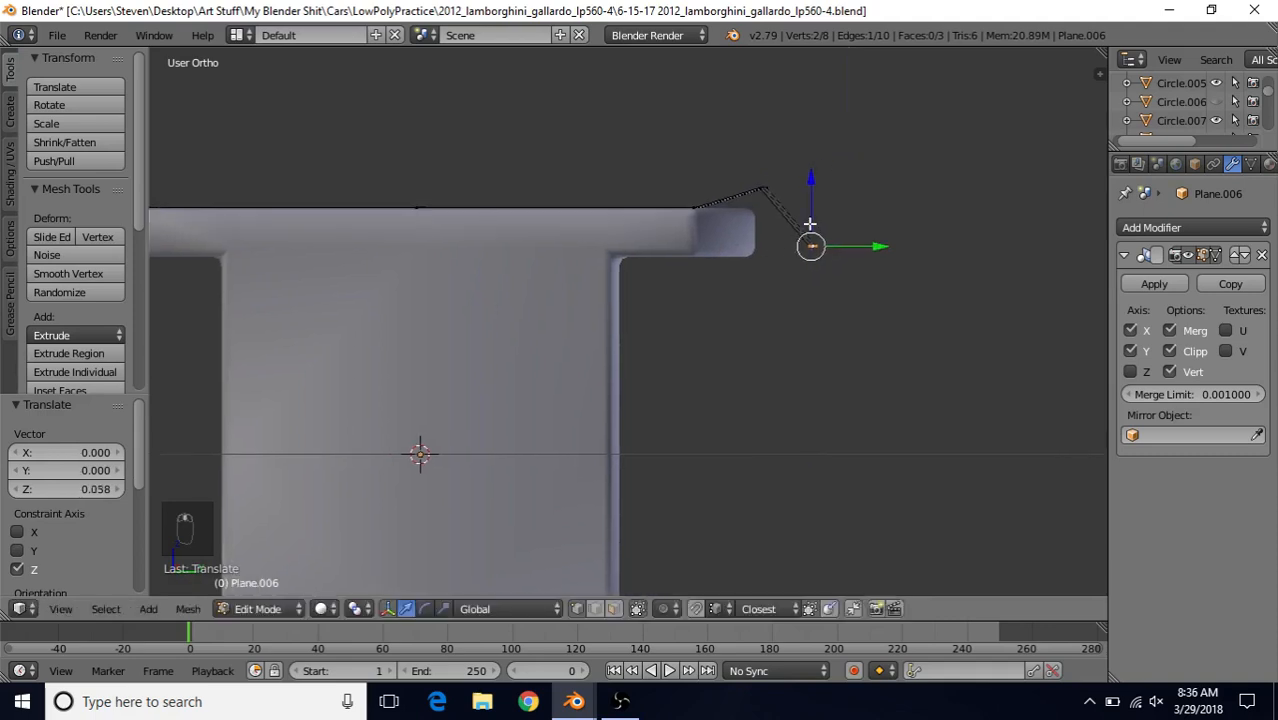
Step: Extrude the strip's lowered end edge 0.575 outward along Y to form a flat end section
{"action": "key", "text": "e"}
{"action": "right_click", "coordinate": [860, 168]}
{"action": "left_click_drag", "start_coordinate": [870, 243], "coordinate": [969, 256]}
Step: Add one centred loop cut across the flat end section and lower it 0.058 along Z
{"action": "key", "text": "ctrl+r"}
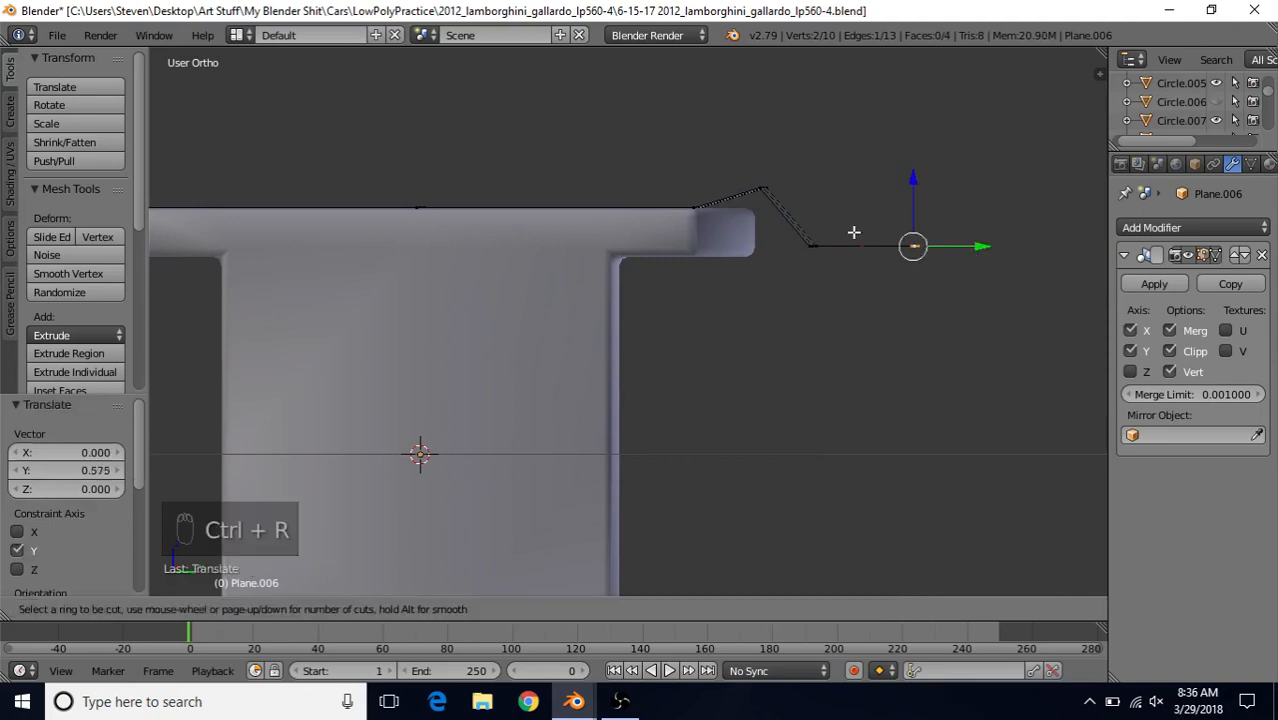
{"action": "left_click", "coordinate": [853, 230]}
{"action": "right_click", "coordinate": [854, 233]}
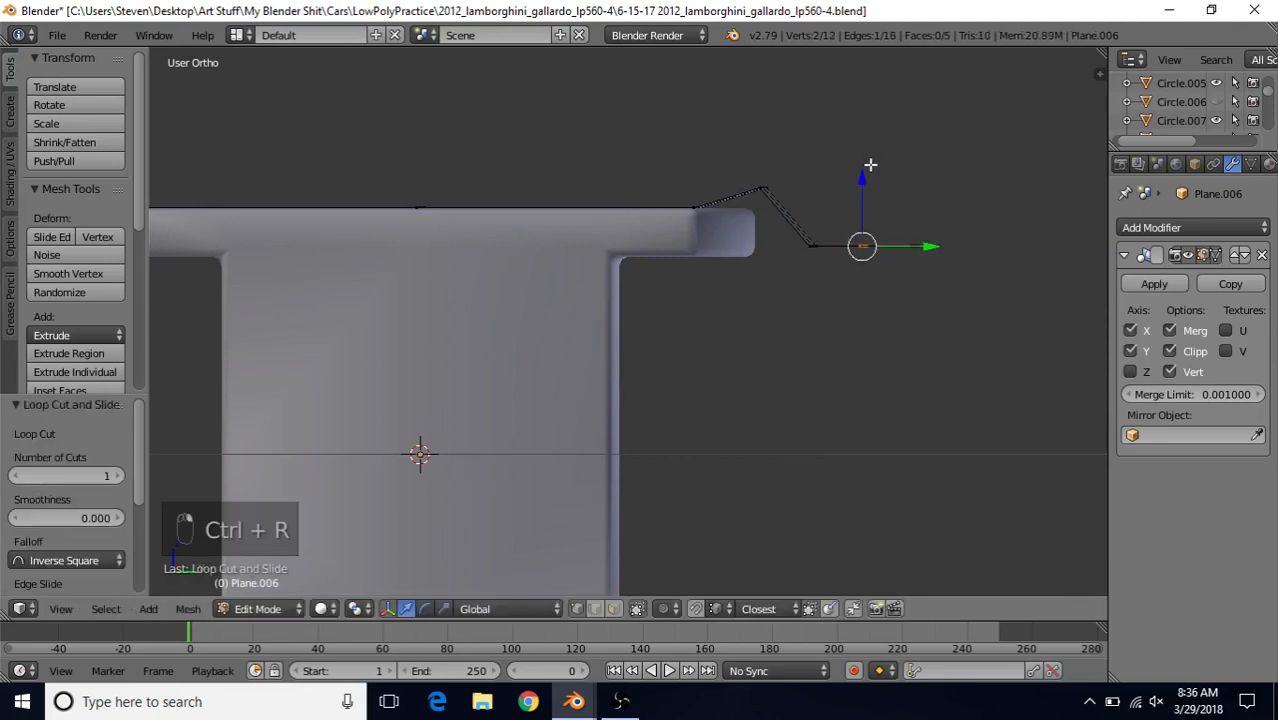
{"action": "left_click_drag", "start_coordinate": [864, 175], "coordinate": [724, 263]}
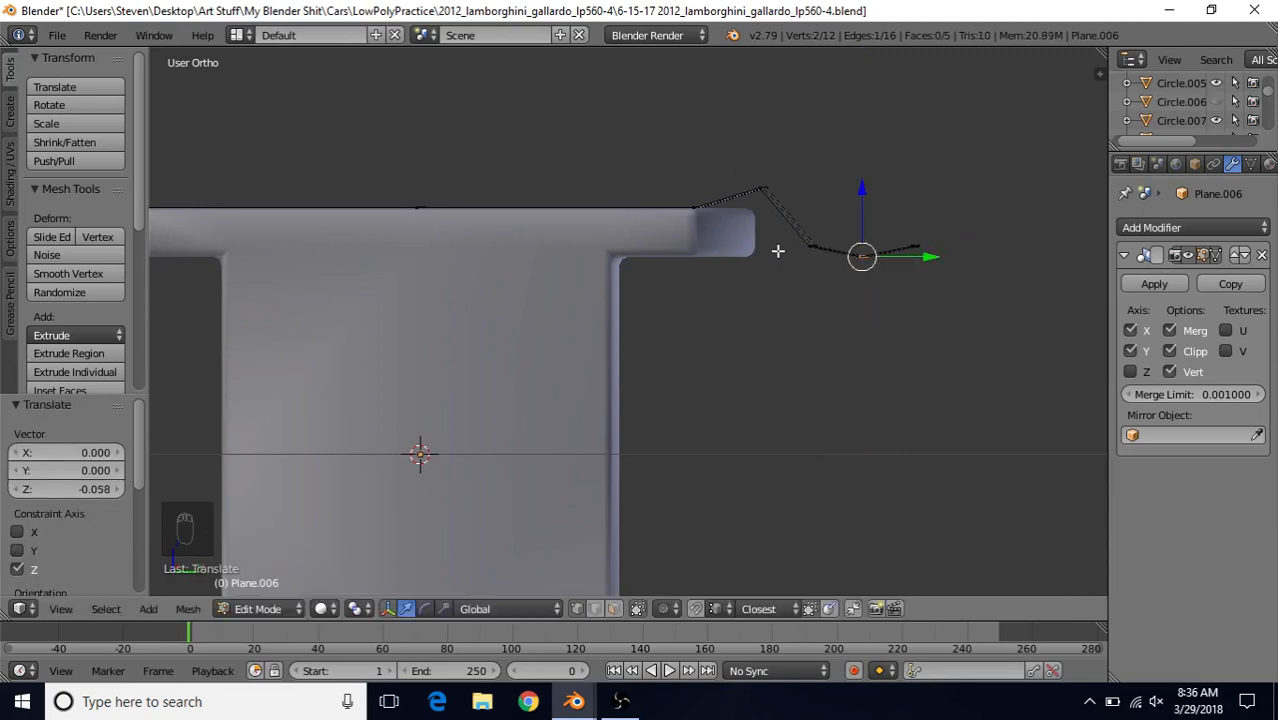
Step: Select the two cross edges on either side of the end section's lowered middle and raise them 0.011 along Z
{"action": "right_click", "coordinate": [811, 244]}
{"action": "middle_click_drag", "start_coordinate": [832, 226], "coordinate": [822, 263]}
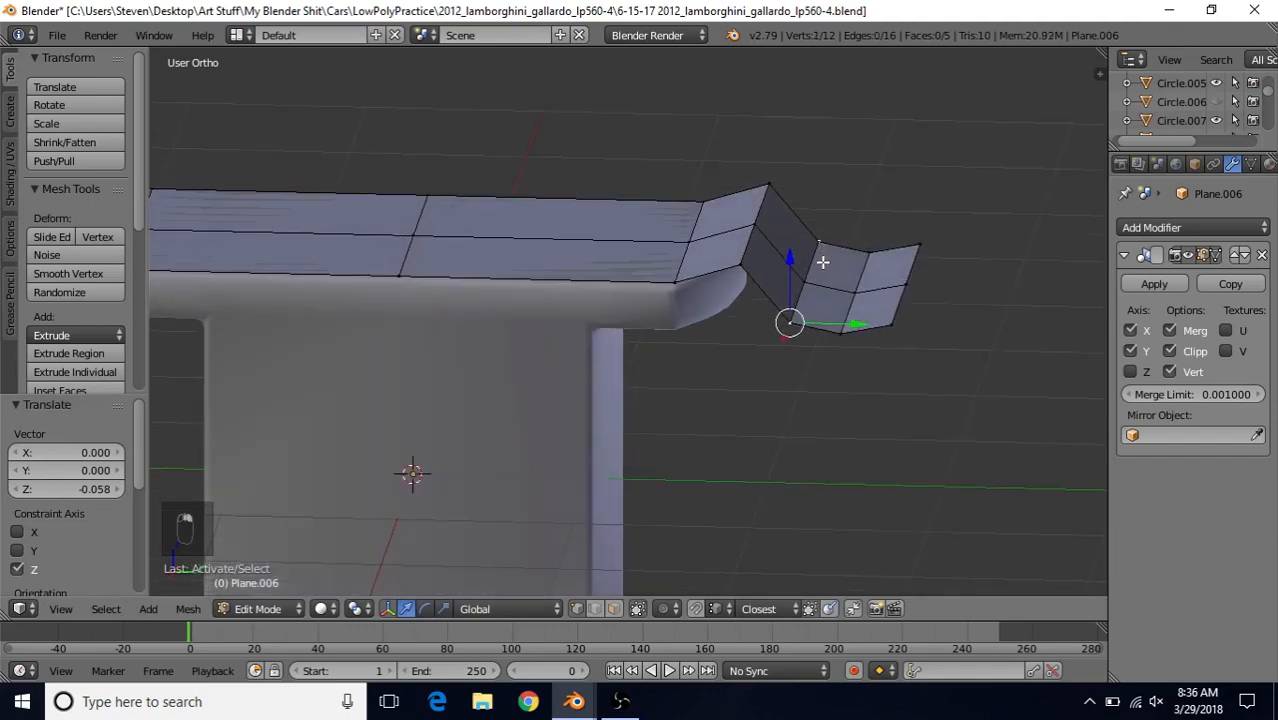
{"action": "right_click", "coordinate": [794, 281], "text": "shift"}
{"action": "right_click", "coordinate": [886, 323], "text": "shift"}
{"action": "right_click", "coordinate": [904, 285], "text": "shift"}
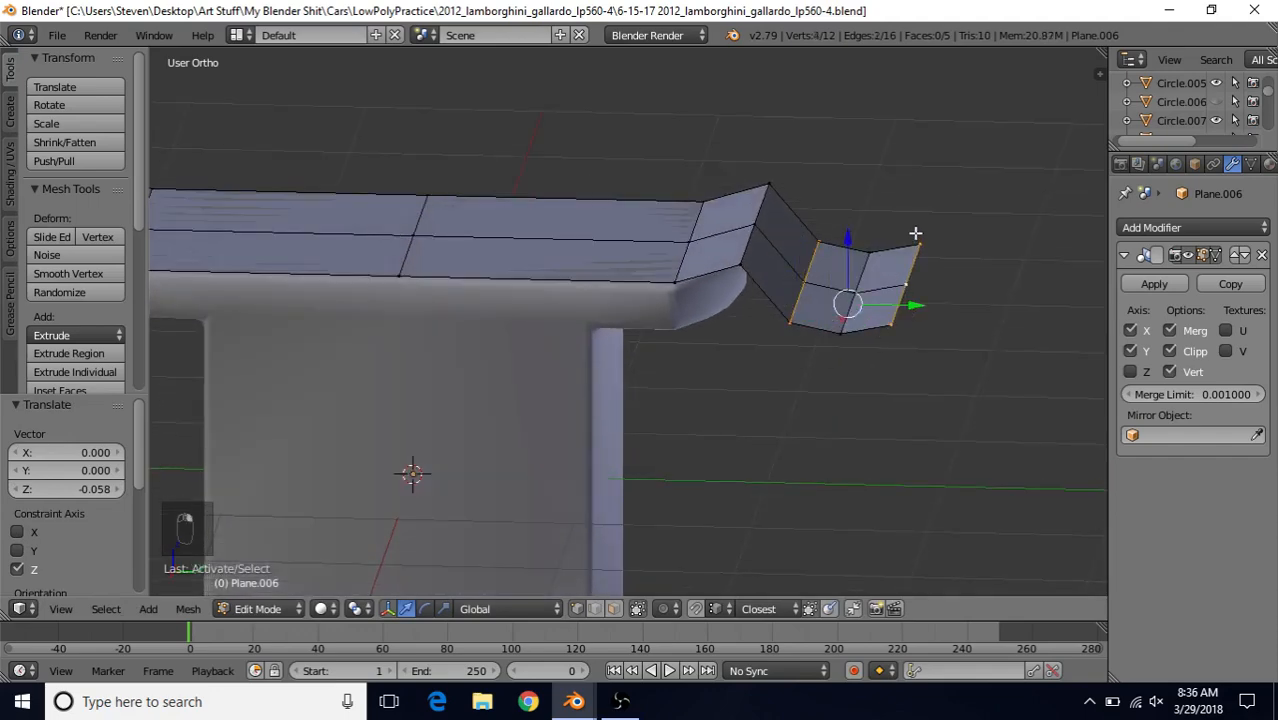
{"action": "middle_click_drag", "start_coordinate": [842, 328], "coordinate": [855, 305]}
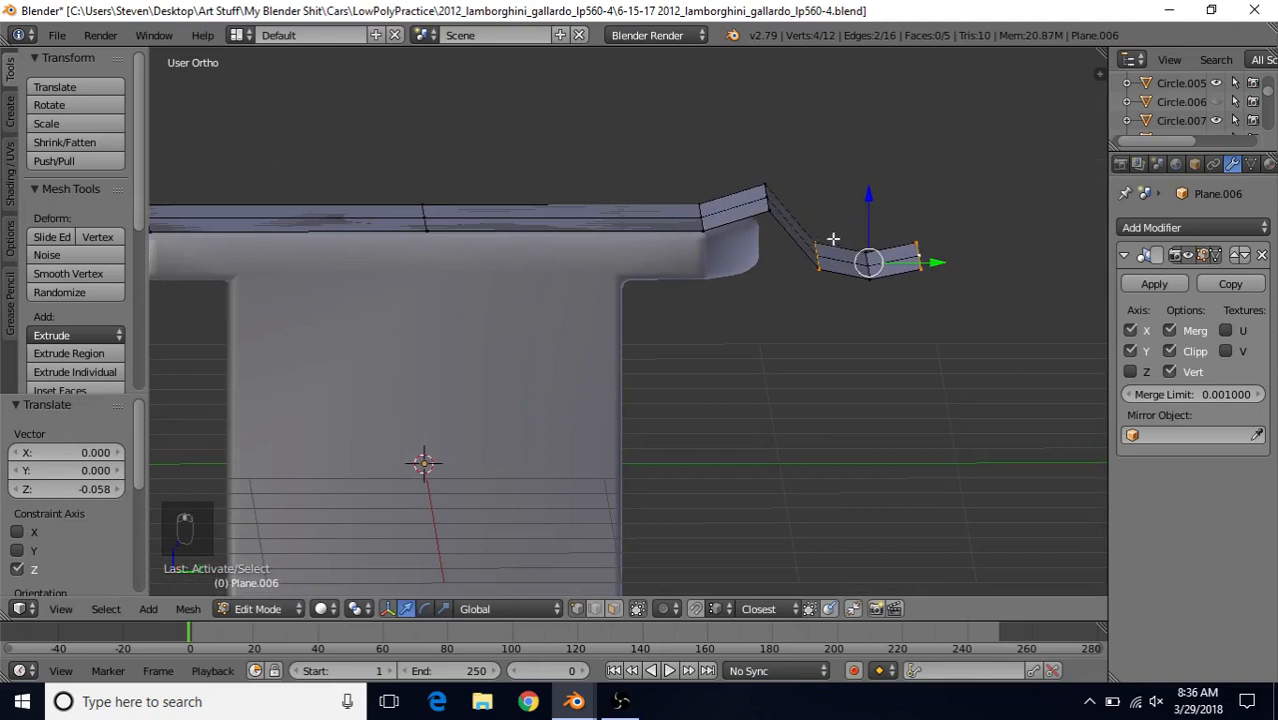
{"action": "left_click_drag", "start_coordinate": [868, 205], "coordinate": [872, 187]}
{"action": "right_click", "coordinate": [872, 187]}
{"action": "middle_click_drag", "start_coordinate": [862, 288], "coordinate": [847, 313]}
{"action": "left_click_drag", "start_coordinate": [860, 216], "coordinate": [859, 219]}
{"action": "middle_click_drag", "start_coordinate": [856, 258], "coordinate": [850, 286]}
{"action": "scroll", "coordinate": [790, 310], "scroll_direction": "down", "scroll_amount": 3}
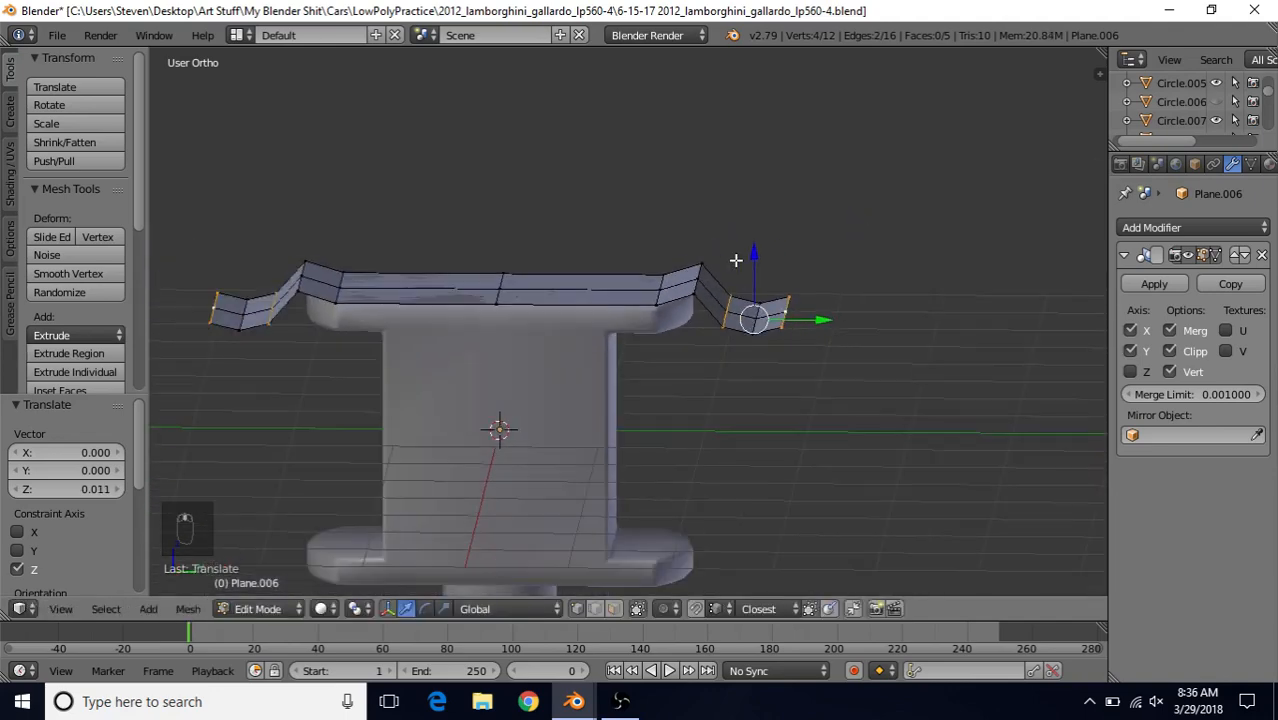
{"action": "middle_click_drag", "start_coordinate": [736, 260], "coordinate": [746, 312]}
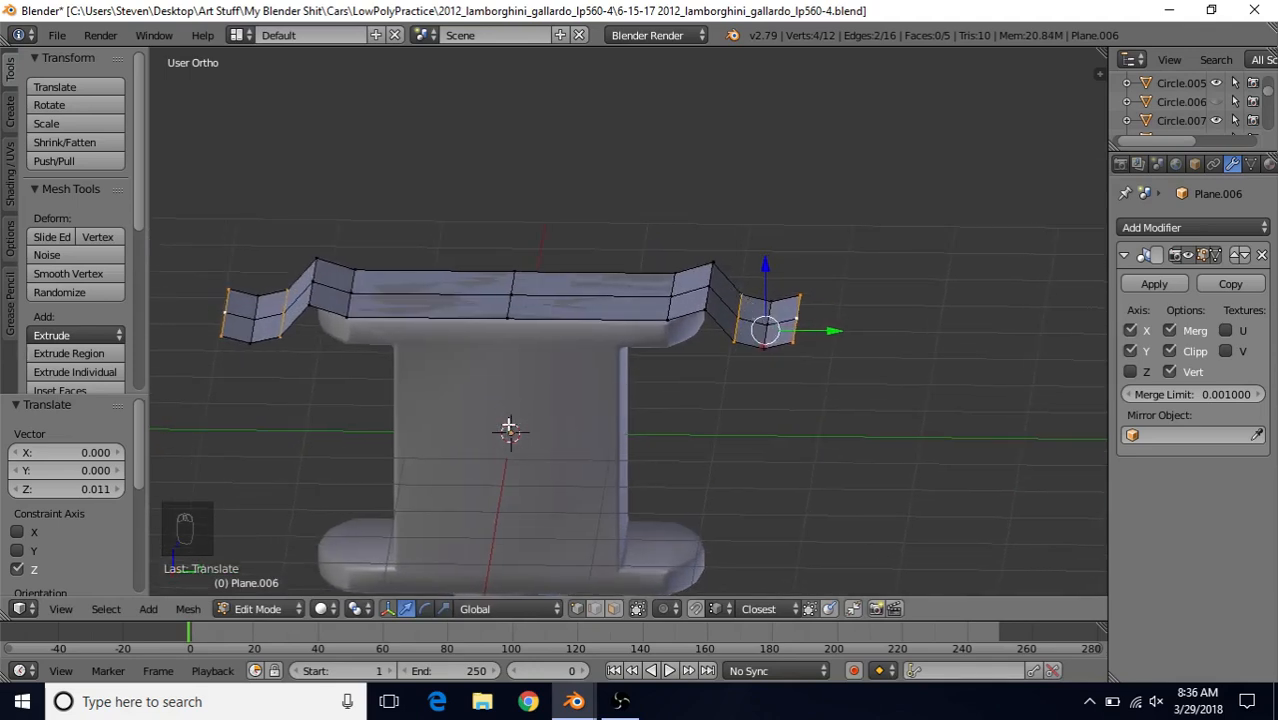
Step: Hide the block and make all of the strip's face normals consistent
{"action": "key", "text": "Tab"}
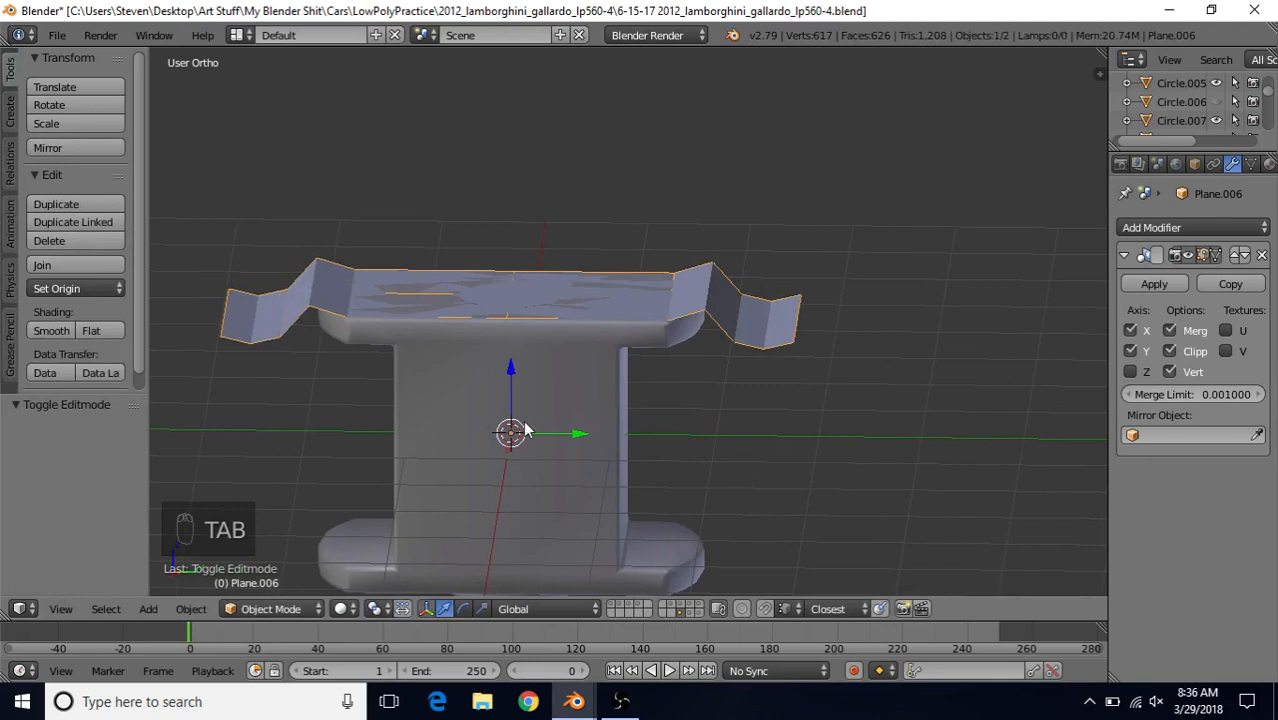
{"action": "key", "text": "h"}
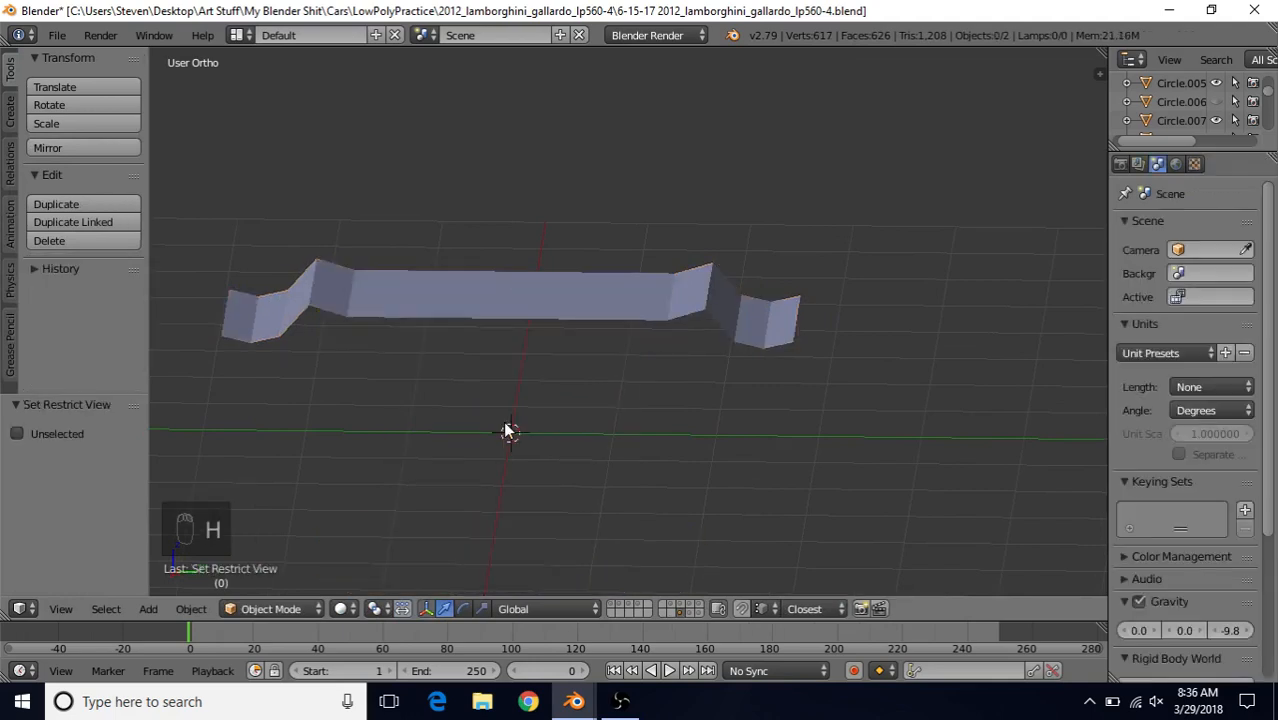
{"action": "right_click", "coordinate": [594, 307]}
{"action": "key", "text": "Tab"}
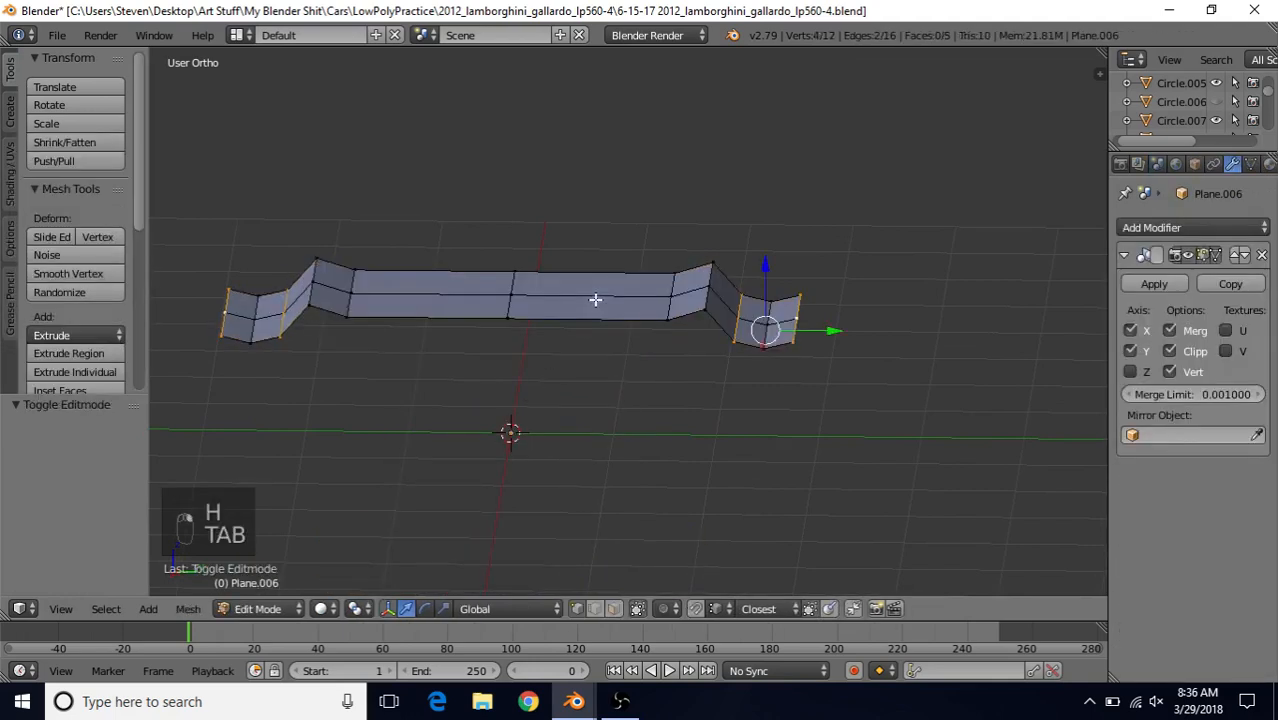
{"action": "key", "text": "a"}
{"action": "key", "text": "a"}
{"action": "key", "text": "a"}
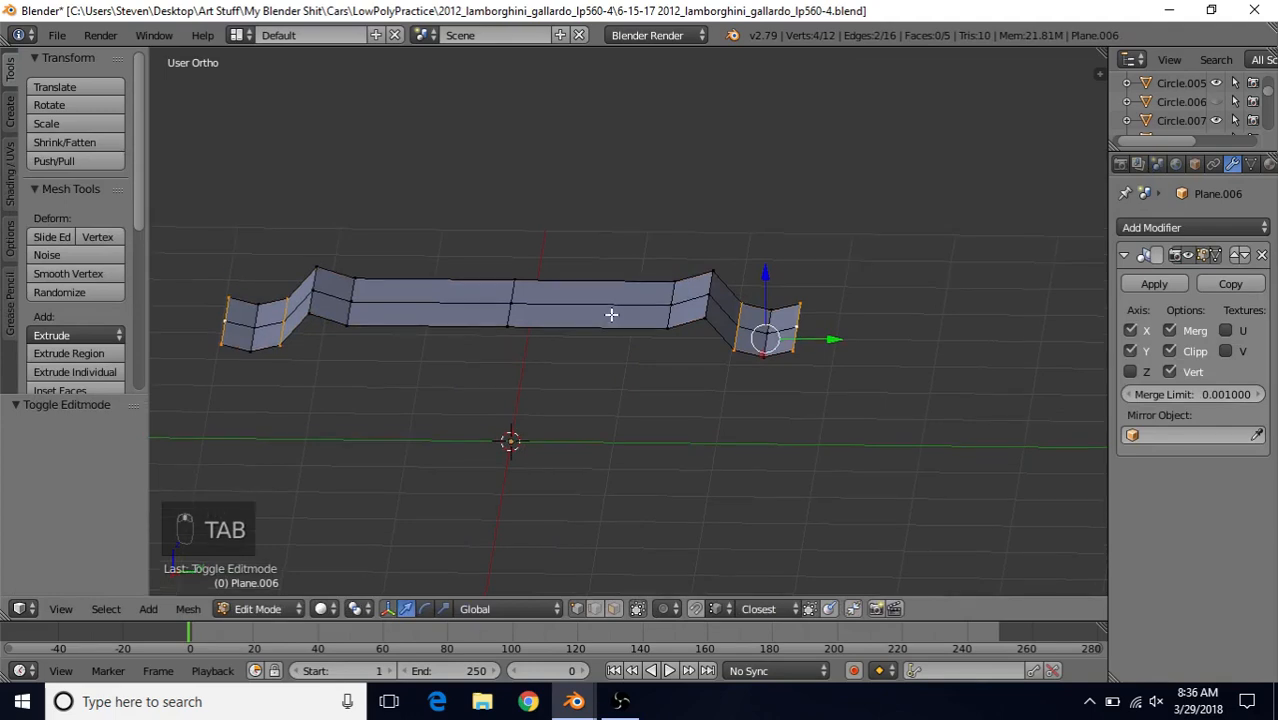
{"action": "key", "text": "ctrl+n"}
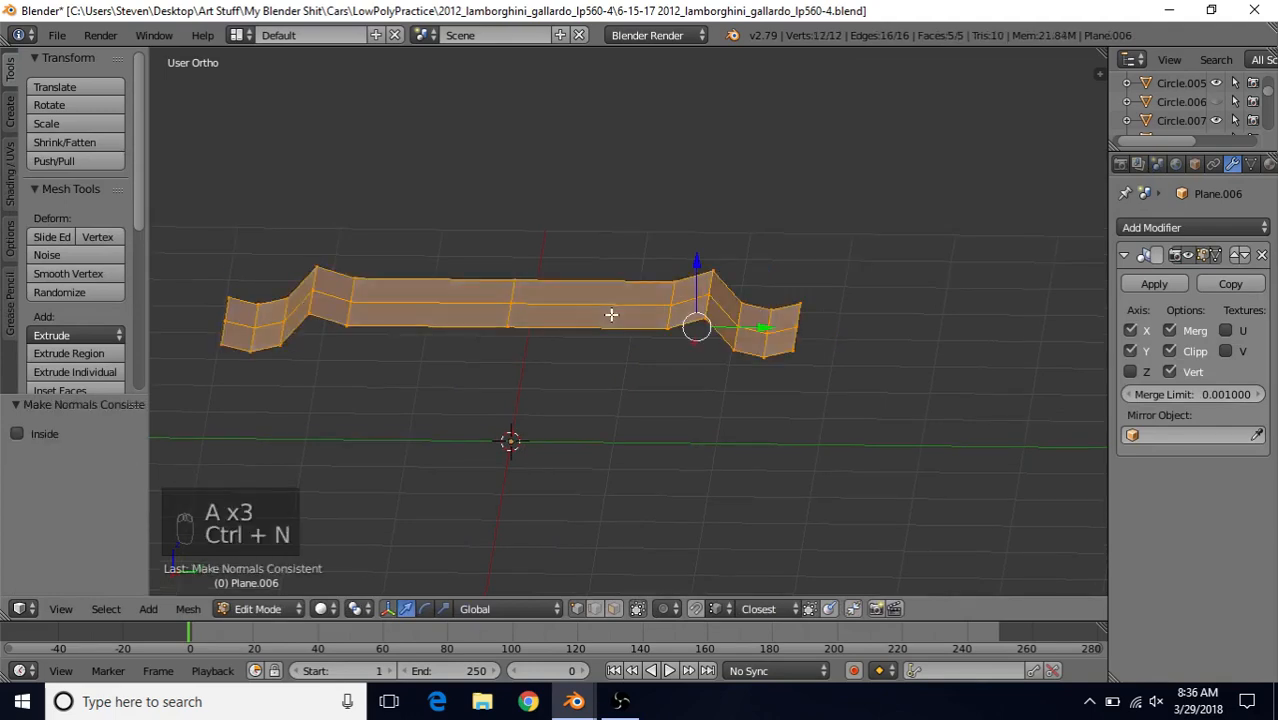
Step: Bevel the cross edge at the crest of the strip's end by 0.071 with one segment
{"action": "middle_click_drag", "start_coordinate": [637, 300], "coordinate": [717, 252]}
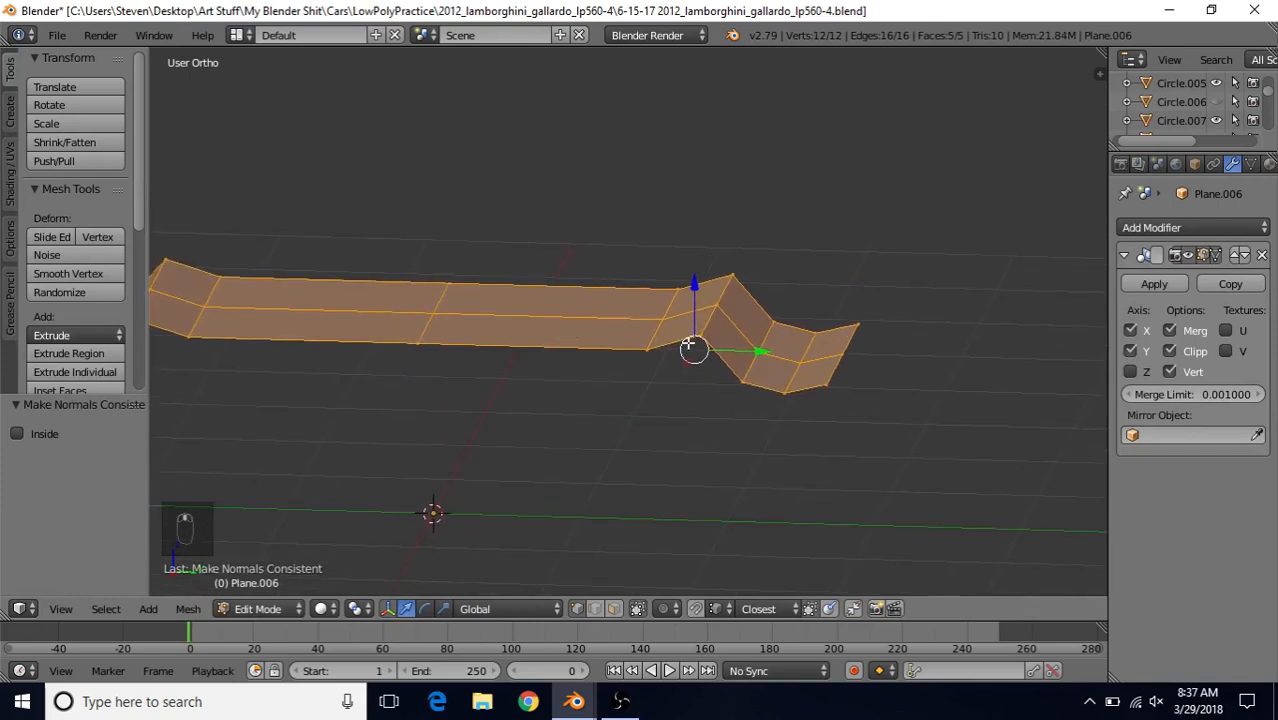
{"action": "left_click", "coordinate": [719, 296], "text": "alt"}
{"action": "middle_click_drag", "start_coordinate": [713, 285], "coordinate": [738, 279]}
{"action": "key", "text": "ctrl+b"}
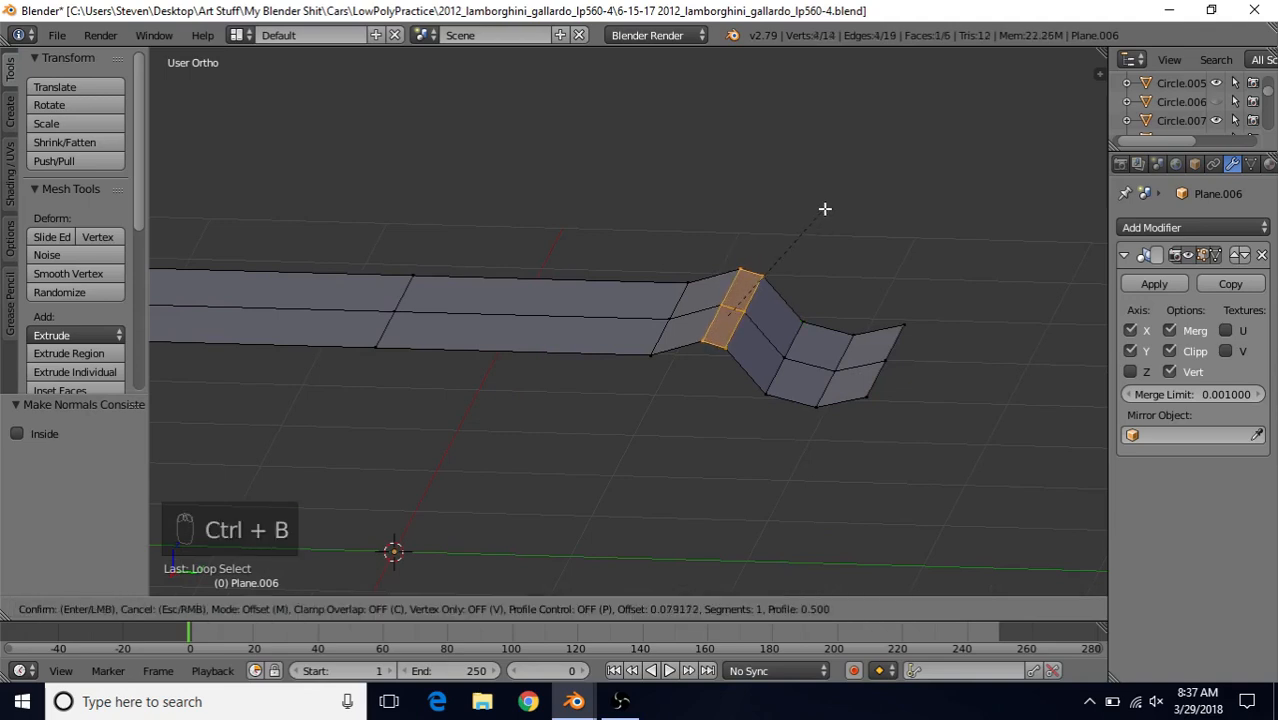
{"action": "left_click", "coordinate": [824, 210]}
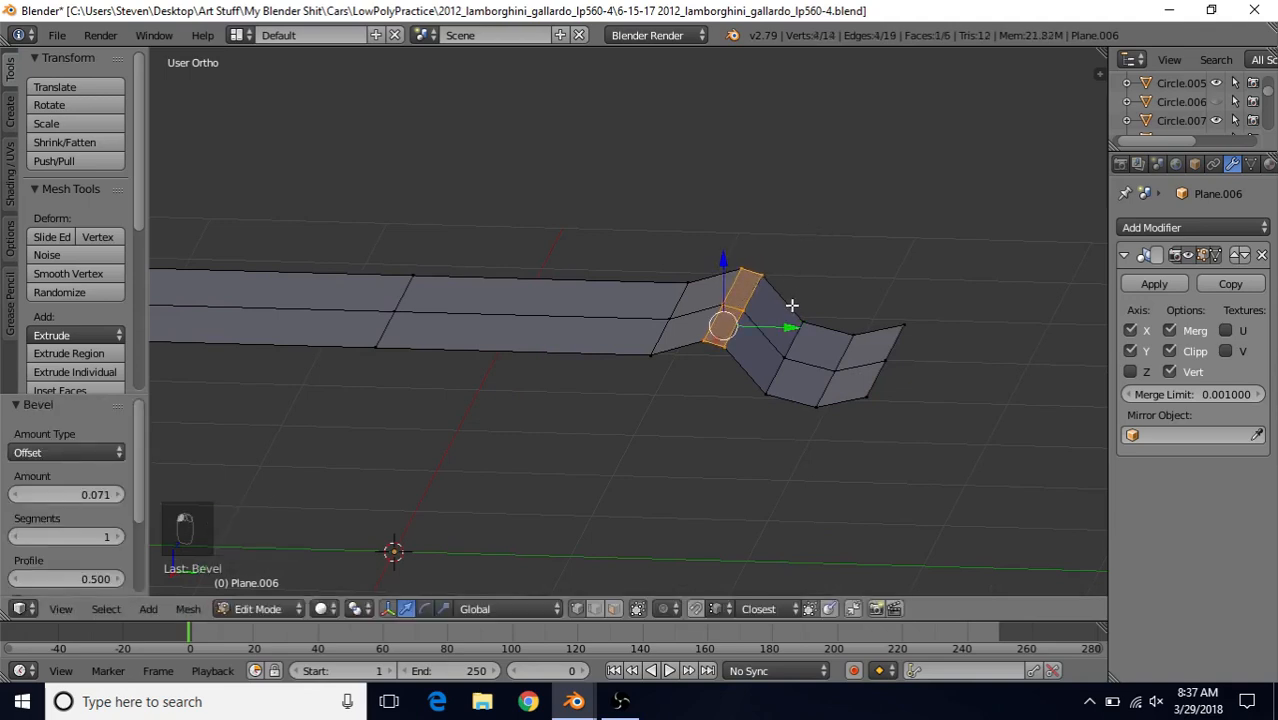
Step: Bevel the two lower cross edges of the strip's curled end together by 0.074 with one segment
{"action": "left_click", "coordinate": [790, 337]}
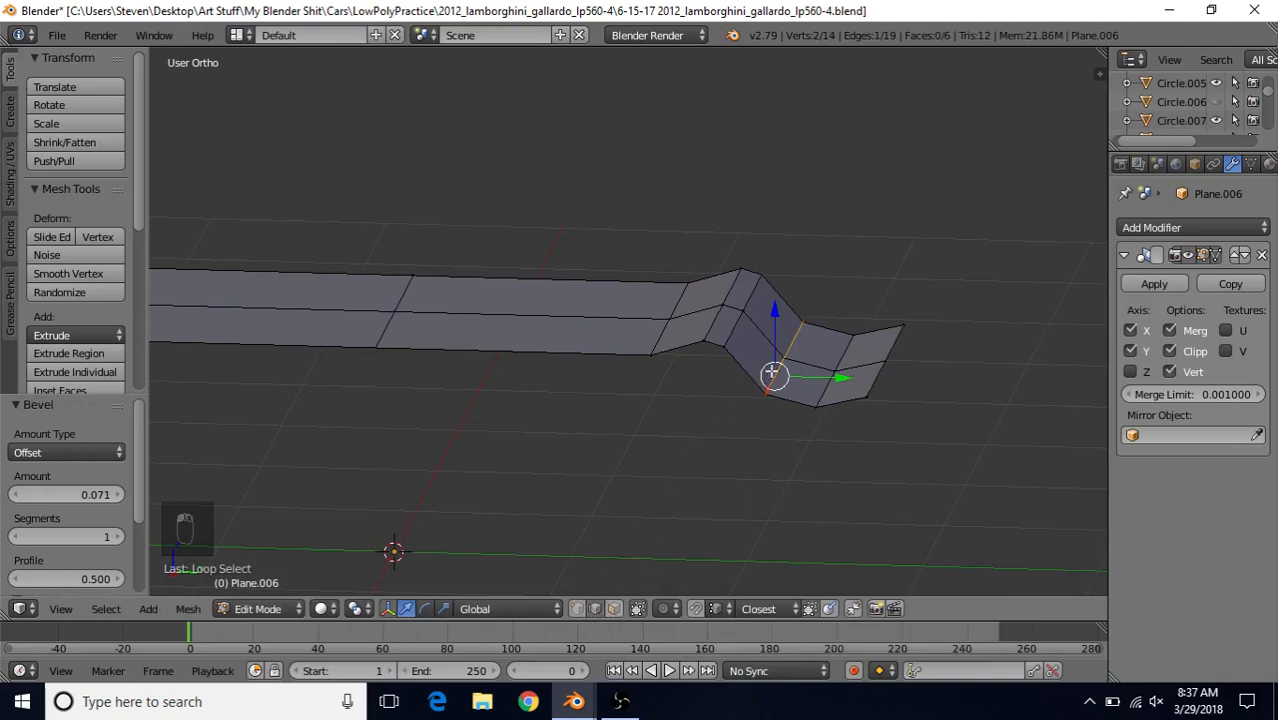
{"action": "right_click", "coordinate": [846, 347], "text": "shift"}
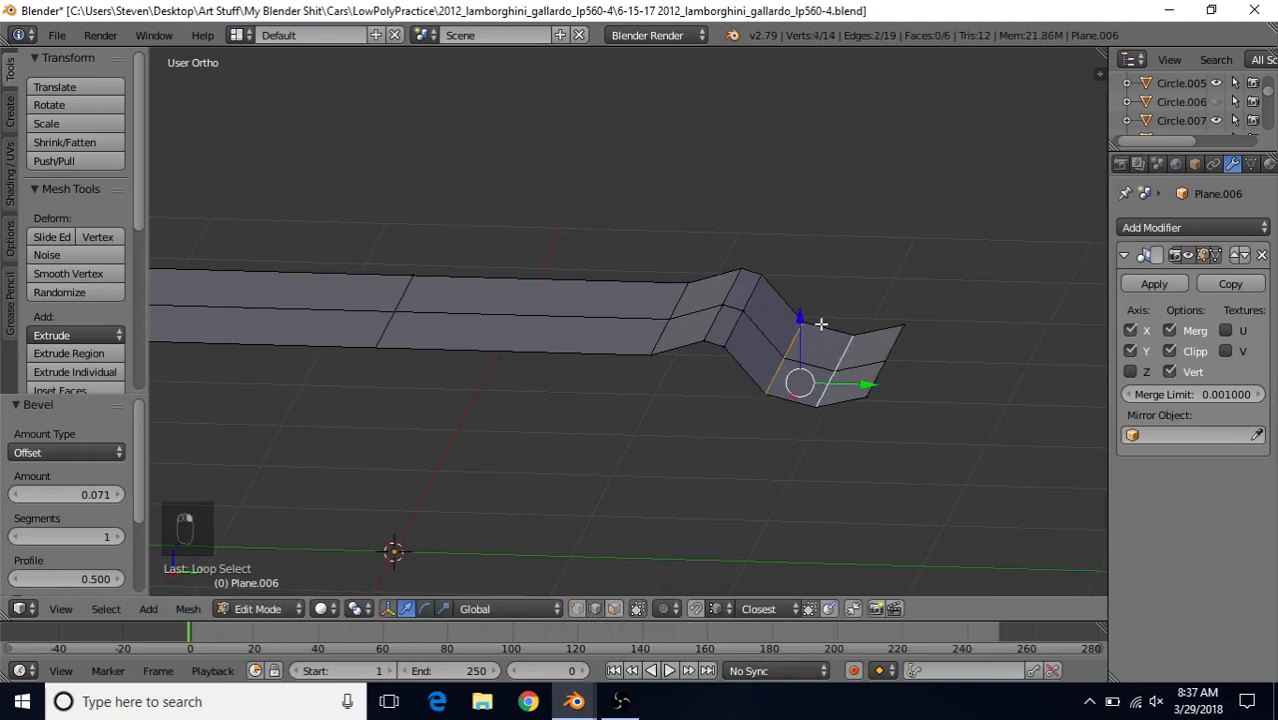
{"action": "key", "text": "ctrl+b"}
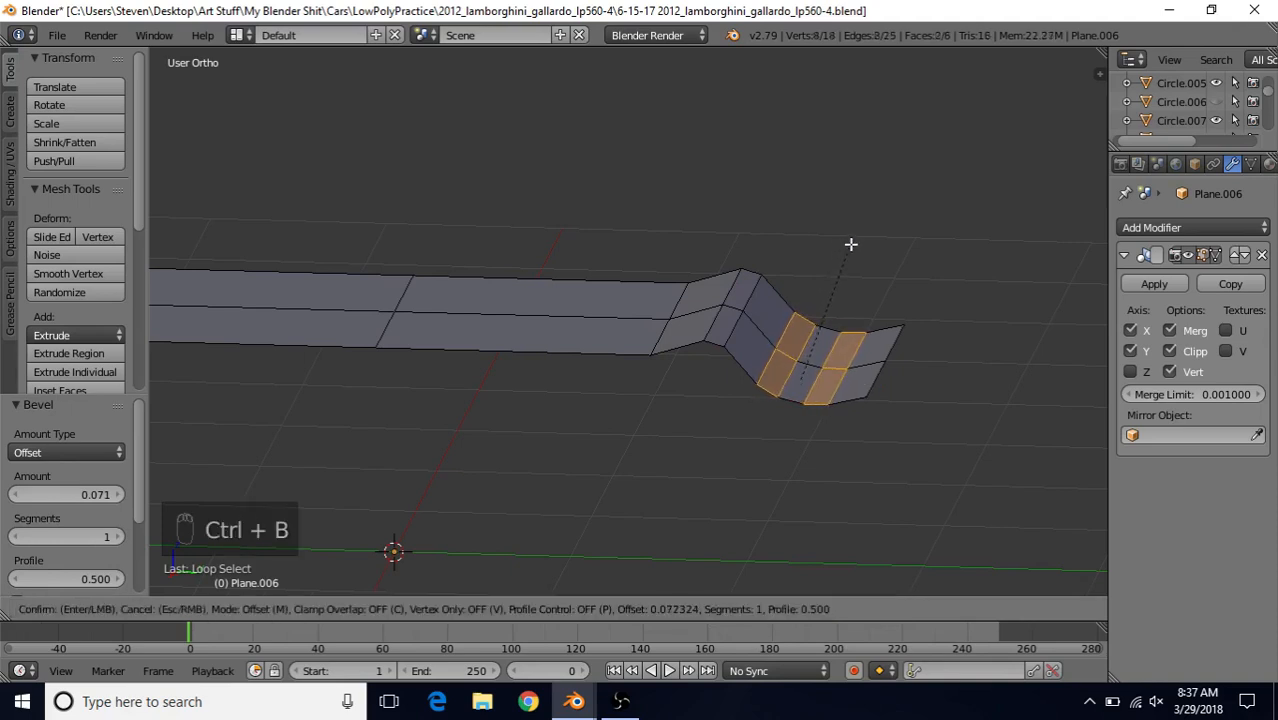
{"action": "left_click", "coordinate": [851, 251]}
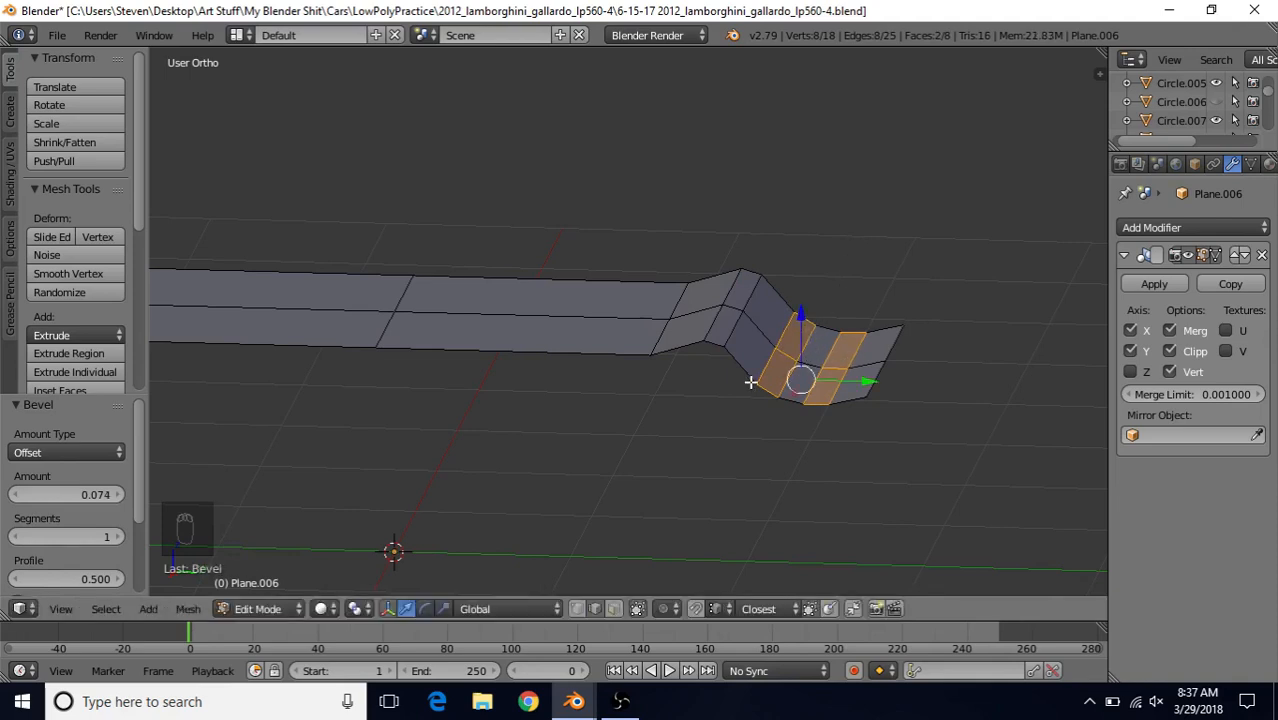
Step: Leave mesh editing and apply smooth shading to the strip
{"action": "scroll", "coordinate": [621, 308], "scroll_direction": "down", "scroll_amount": 1}
{"action": "middle_click_drag", "start_coordinate": [621, 308], "coordinate": [775, 333], "text": "shift"}
{"action": "key", "text": "Tab"}
{"action": "scroll", "coordinate": [634, 297], "scroll_direction": "down", "scroll_amount": 3}
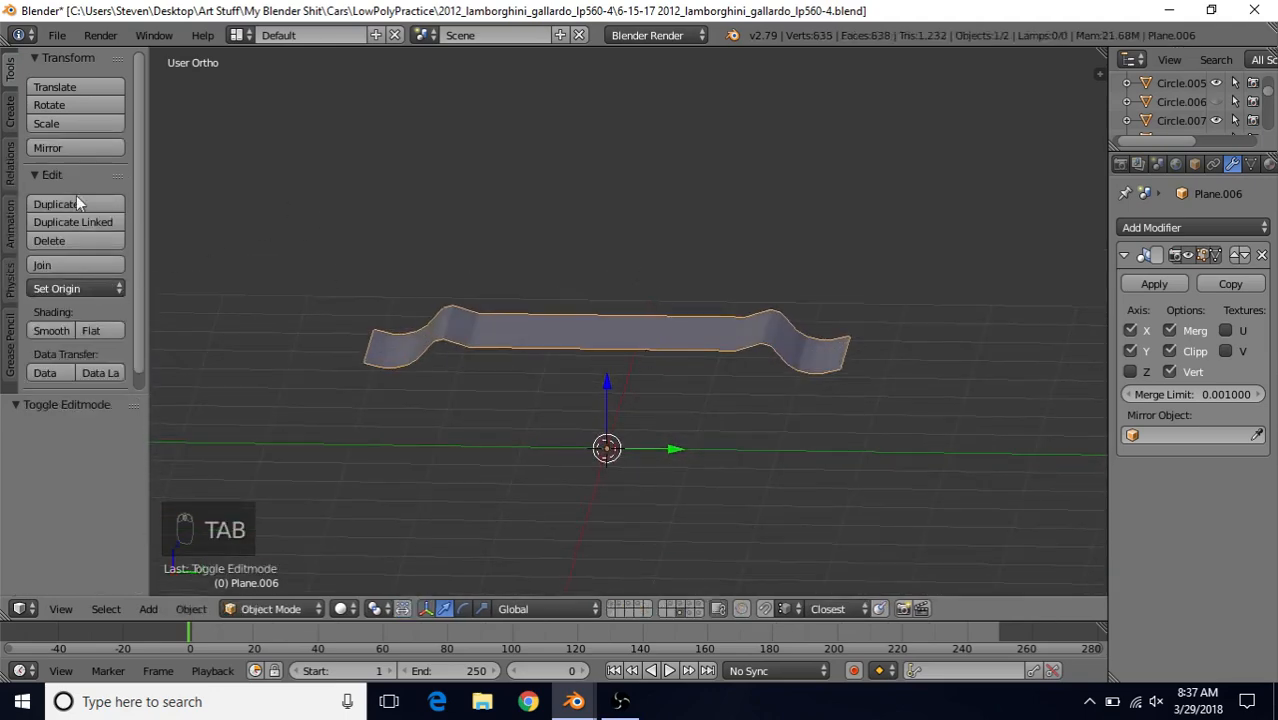
{"action": "left_click", "coordinate": [54, 324]}
{"action": "middle_click_drag", "start_coordinate": [622, 379], "coordinate": [657, 348]}
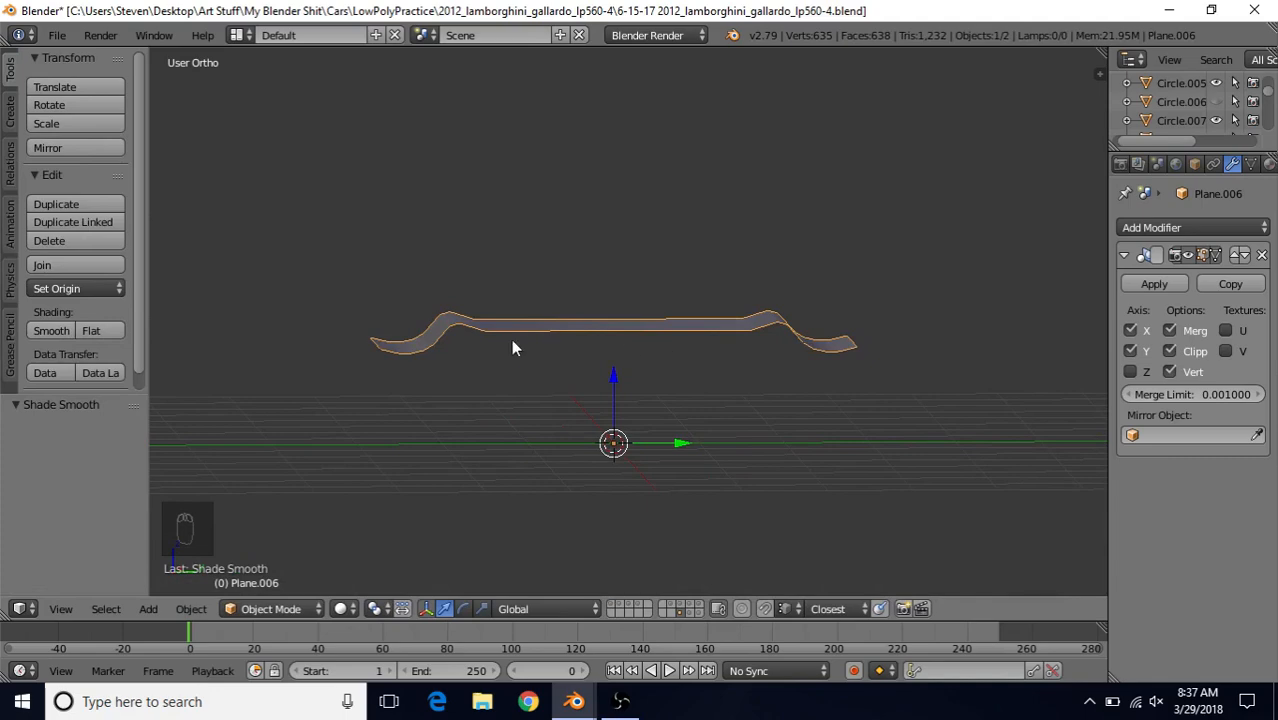
{"action": "middle_click_drag", "start_coordinate": [511, 347], "coordinate": [581, 363]}
Step: Resume editing the strip's mesh, switch to the V20e reference file, and examine the finished plate's outline and curved ends
{"action": "key", "text": "Tab"}
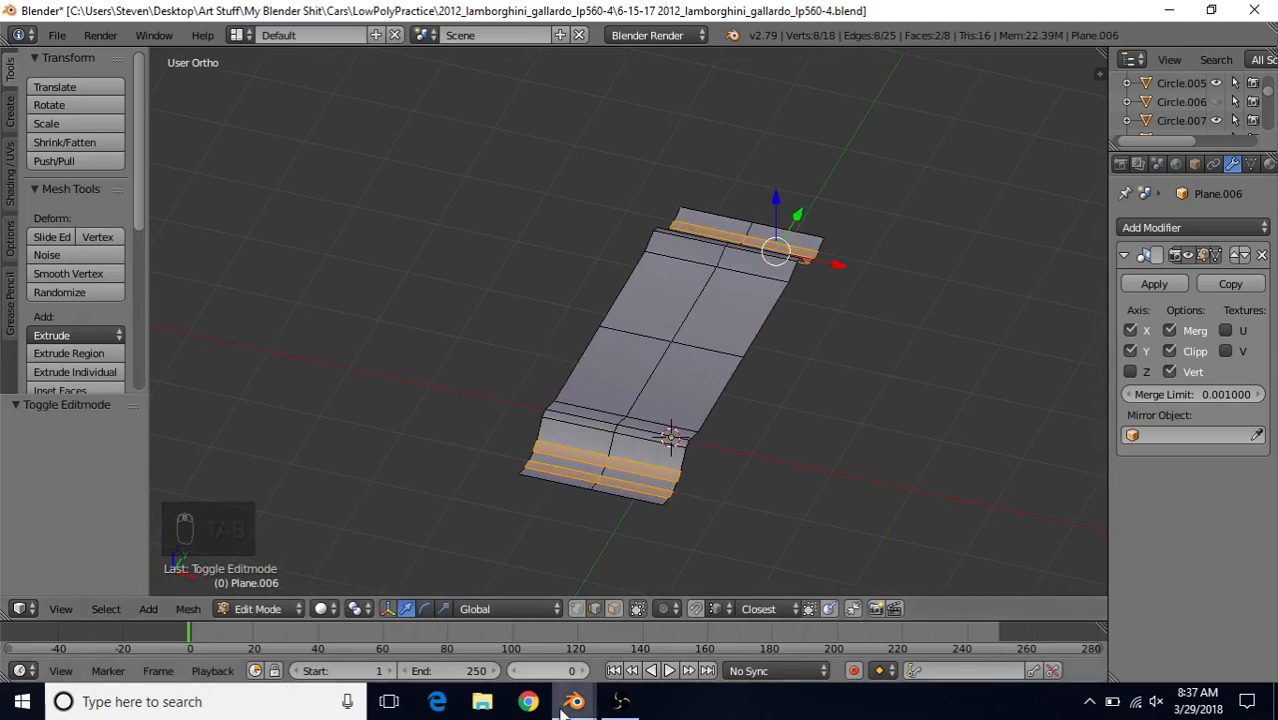
{"action": "mouse_move", "coordinate": [574, 701]}
{"action": "left_click", "coordinate": [491, 626]}
{"action": "middle_click_drag", "start_coordinate": [640, 296], "coordinate": [665, 360]}
{"action": "scroll", "coordinate": [662, 362], "scroll_direction": "up", "scroll_amount": 2}
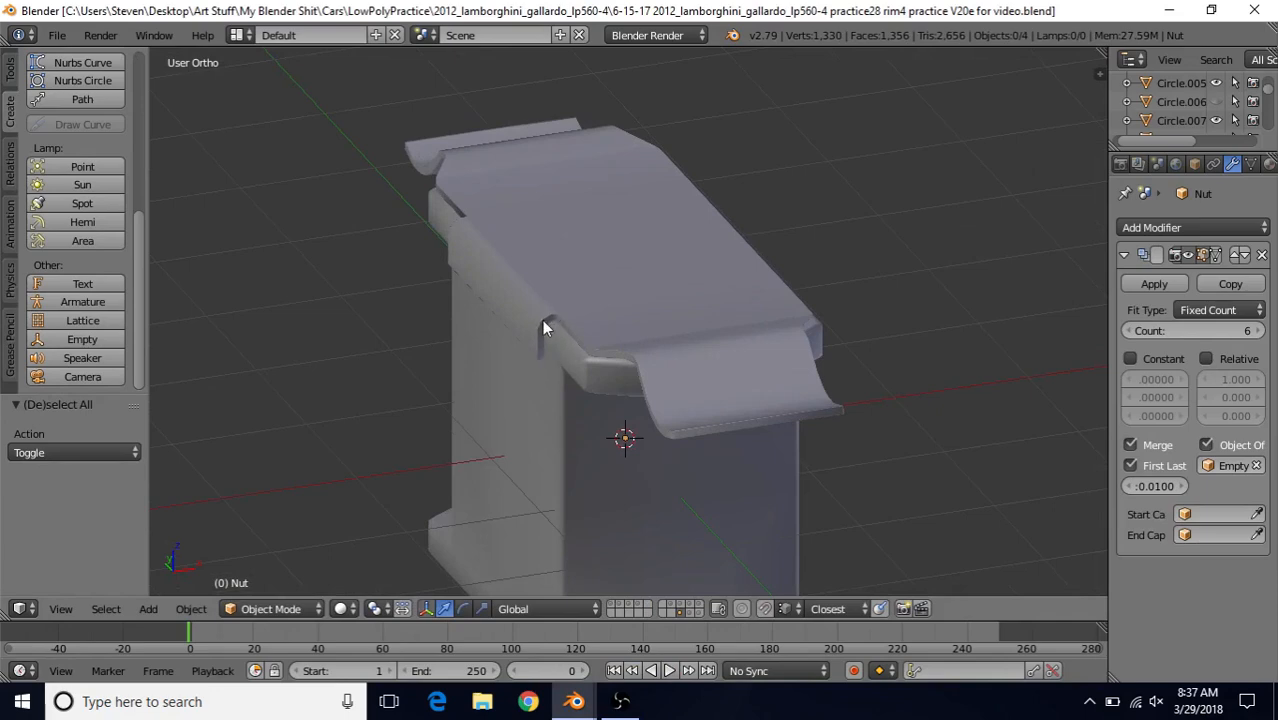
{"action": "middle_click_drag", "start_coordinate": [537, 358], "coordinate": [753, 300]}
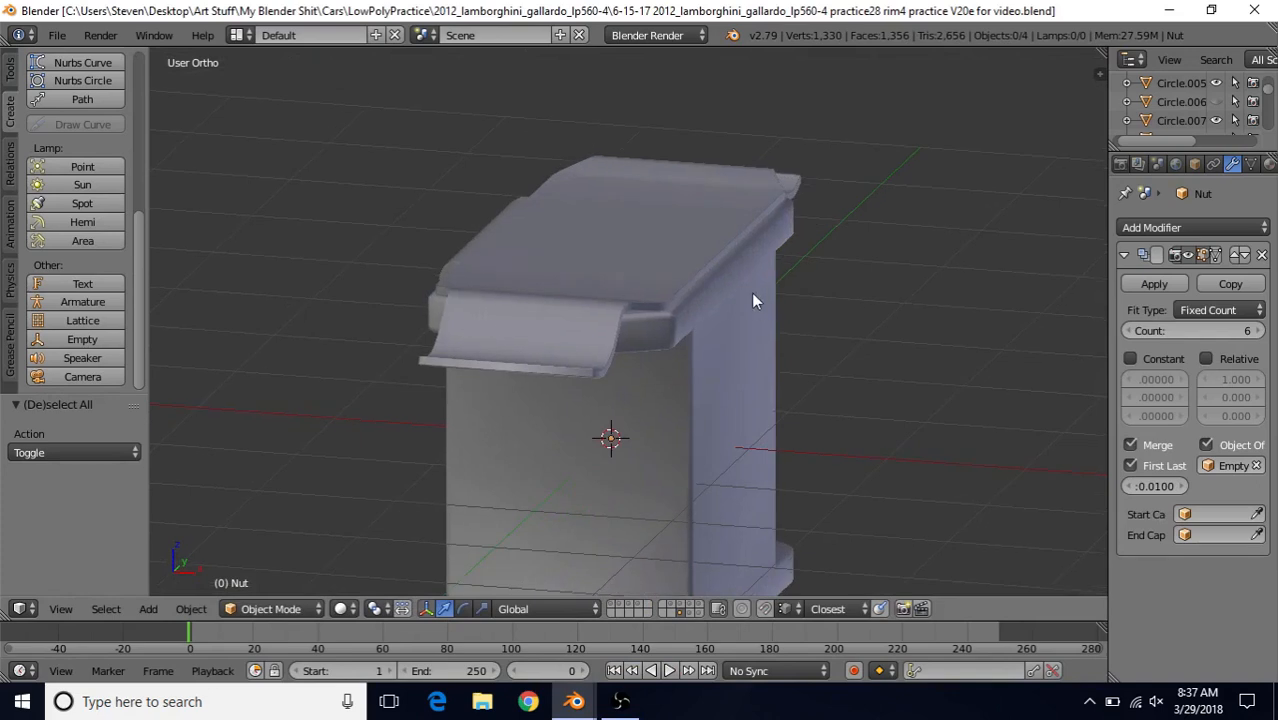
{"action": "middle_click_drag", "start_coordinate": [663, 320], "coordinate": [648, 368]}
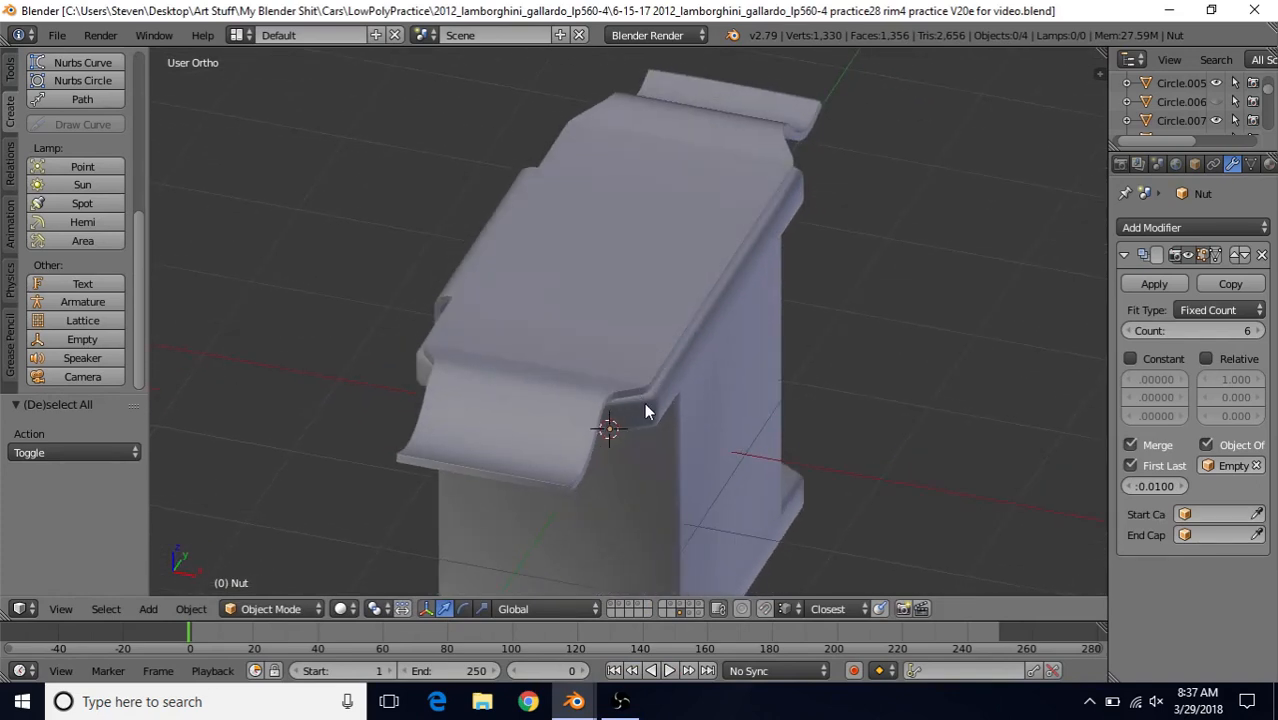
{"action": "middle_click_drag", "start_coordinate": [605, 416], "coordinate": [722, 349]}
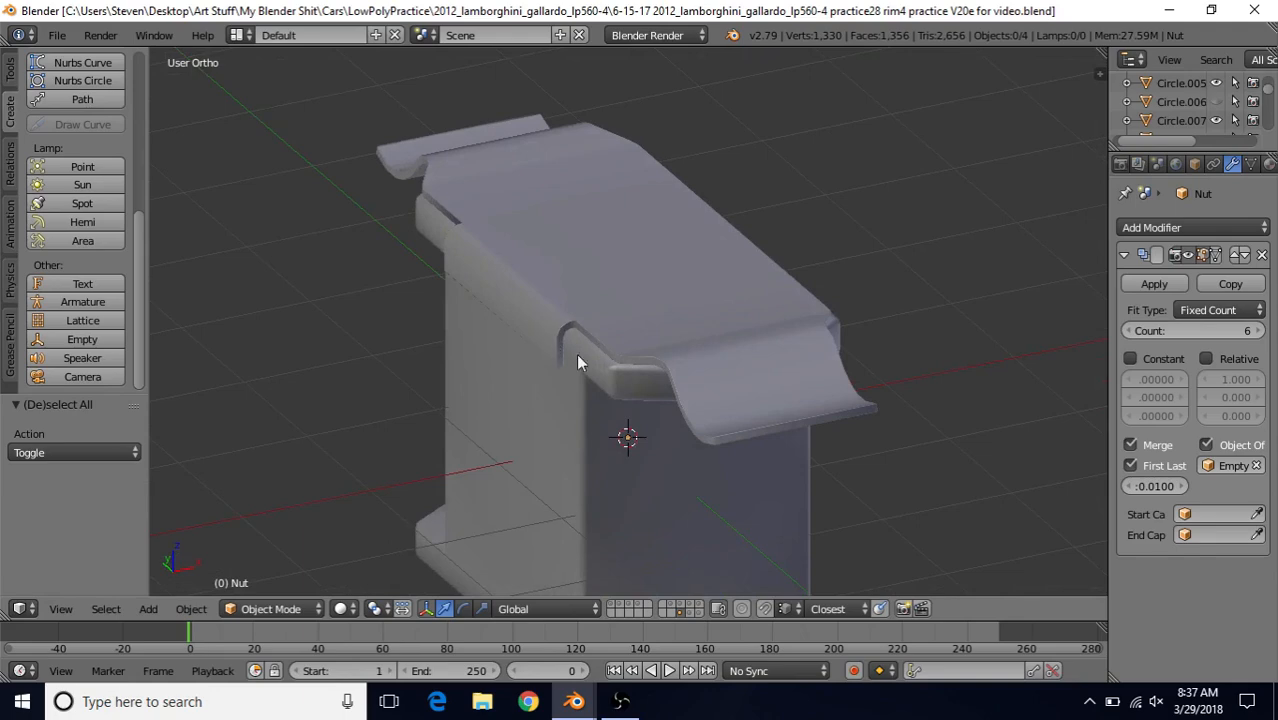
{"action": "middle_click_drag", "start_coordinate": [822, 322], "coordinate": [697, 285]}
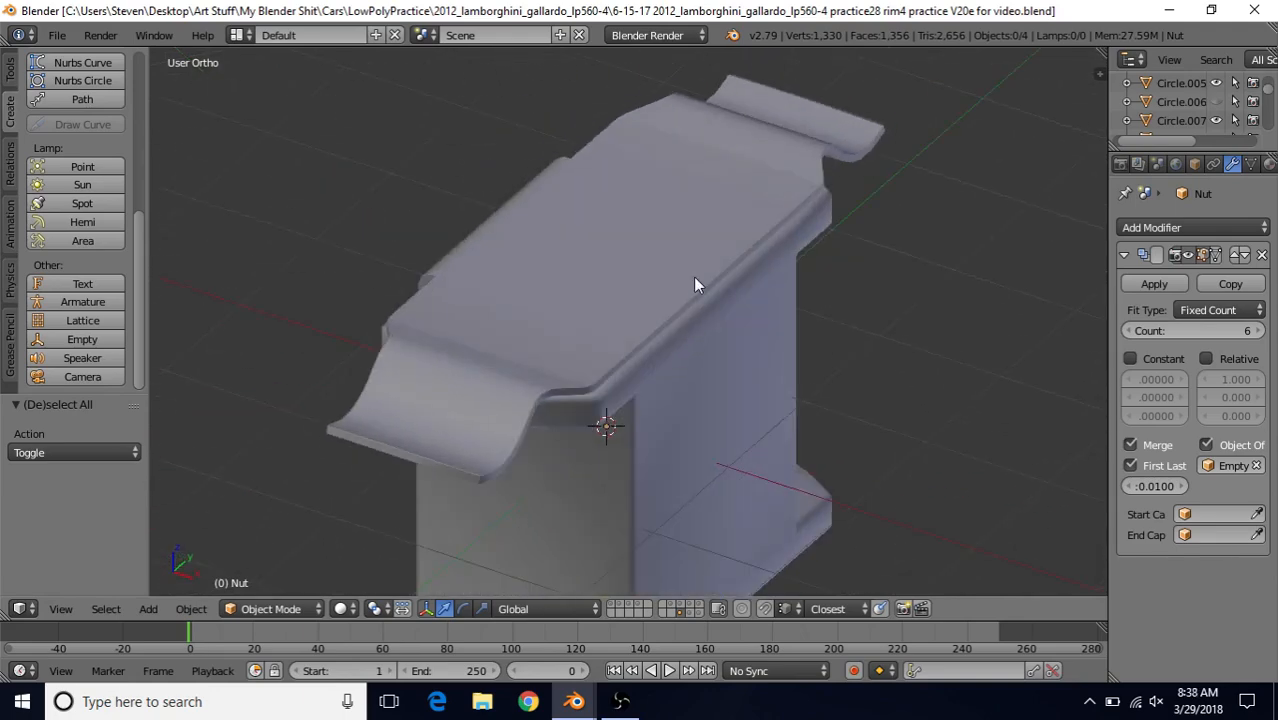
Step: Return to the working file and select the strip's cross edge at the start of the downward bend
{"action": "mouse_move", "coordinate": [574, 701]}
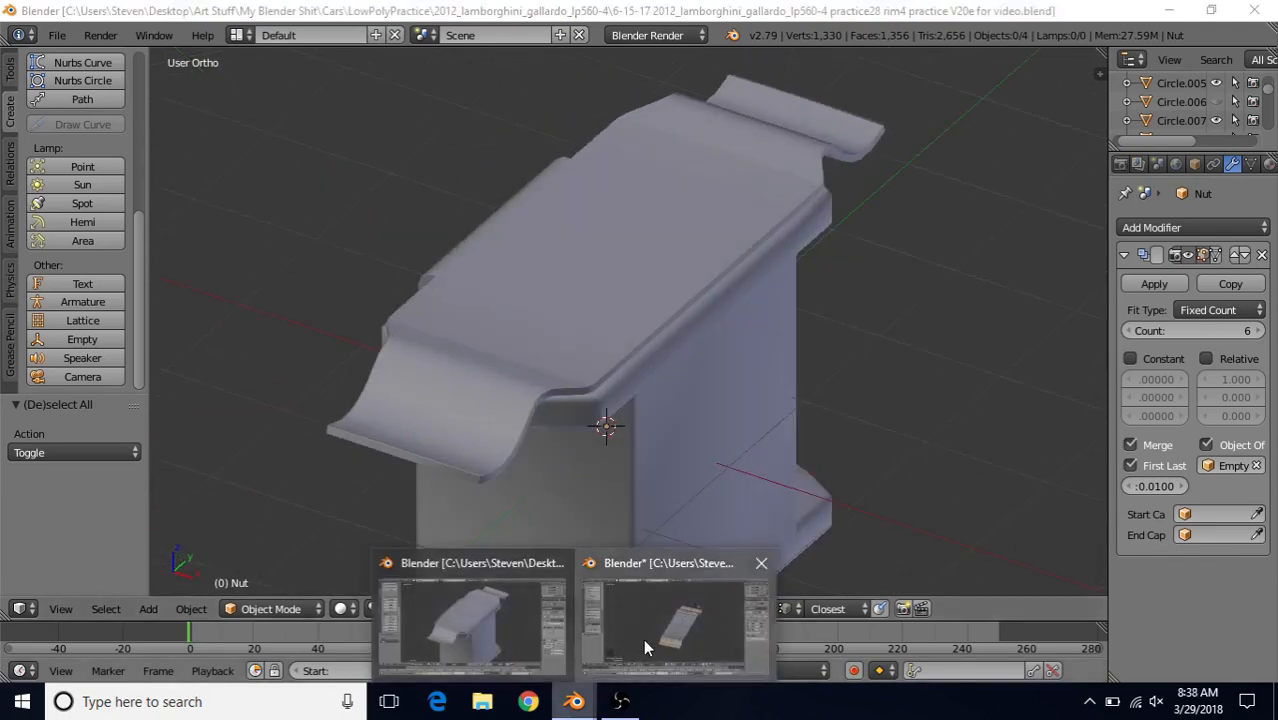
{"action": "left_click", "coordinate": [643, 639]}
{"action": "middle_click_drag", "start_coordinate": [649, 458], "coordinate": [638, 409], "text": "shift"}
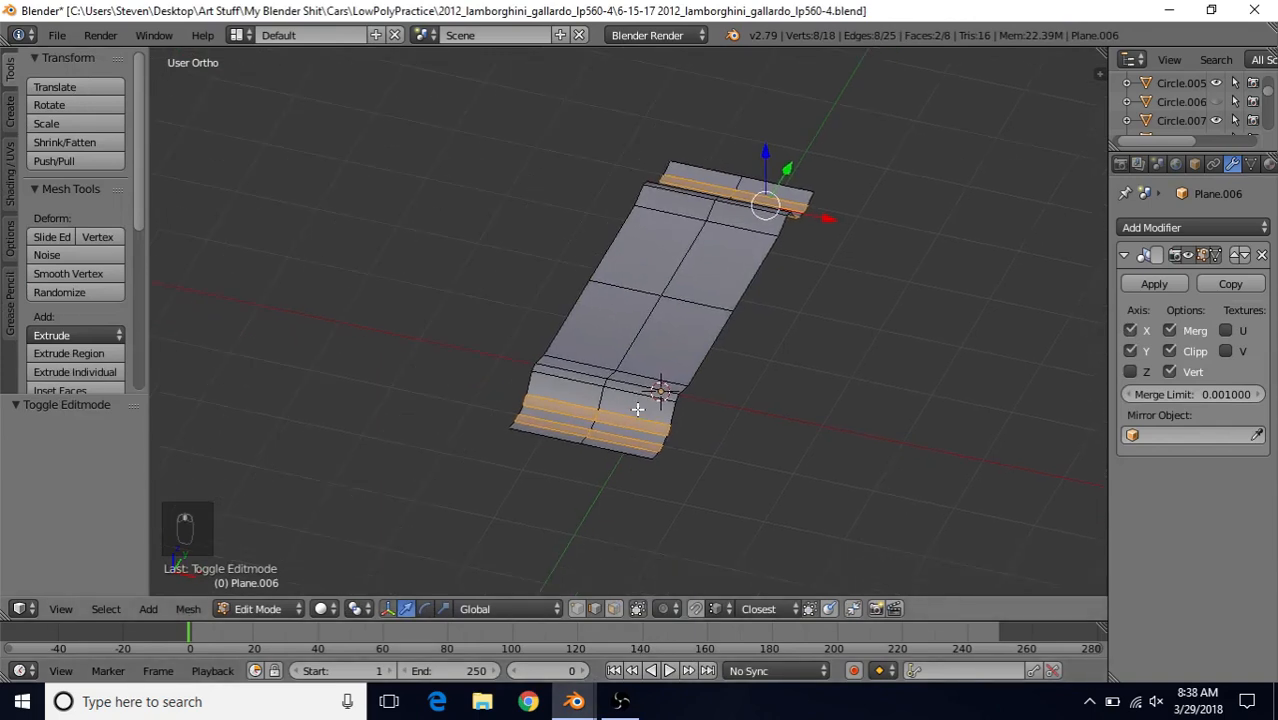
{"action": "scroll", "coordinate": [669, 412], "scroll_direction": "up", "scroll_amount": 1}
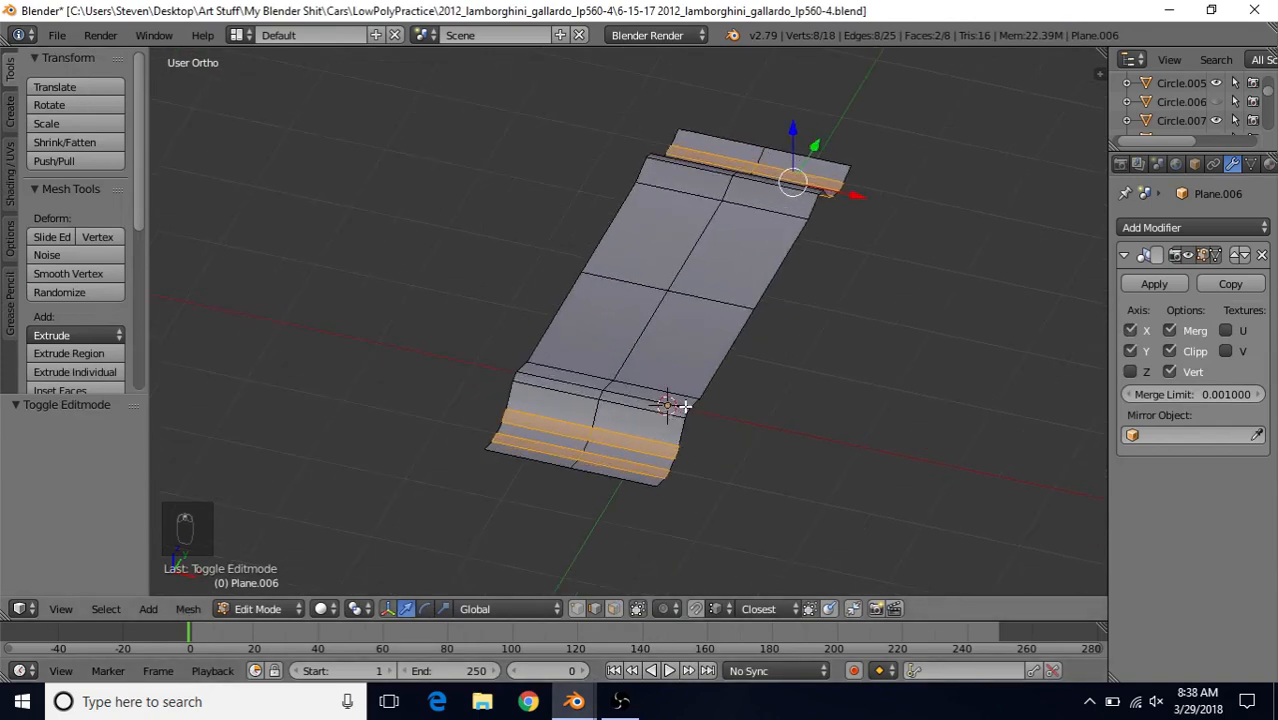
{"action": "right_click", "coordinate": [679, 404]}
Step: Compare the reference plate's narrowed end from above in the V20e file, and return to the working file
{"action": "mouse_move", "coordinate": [570, 685]}
{"action": "left_click", "coordinate": [495, 632]}
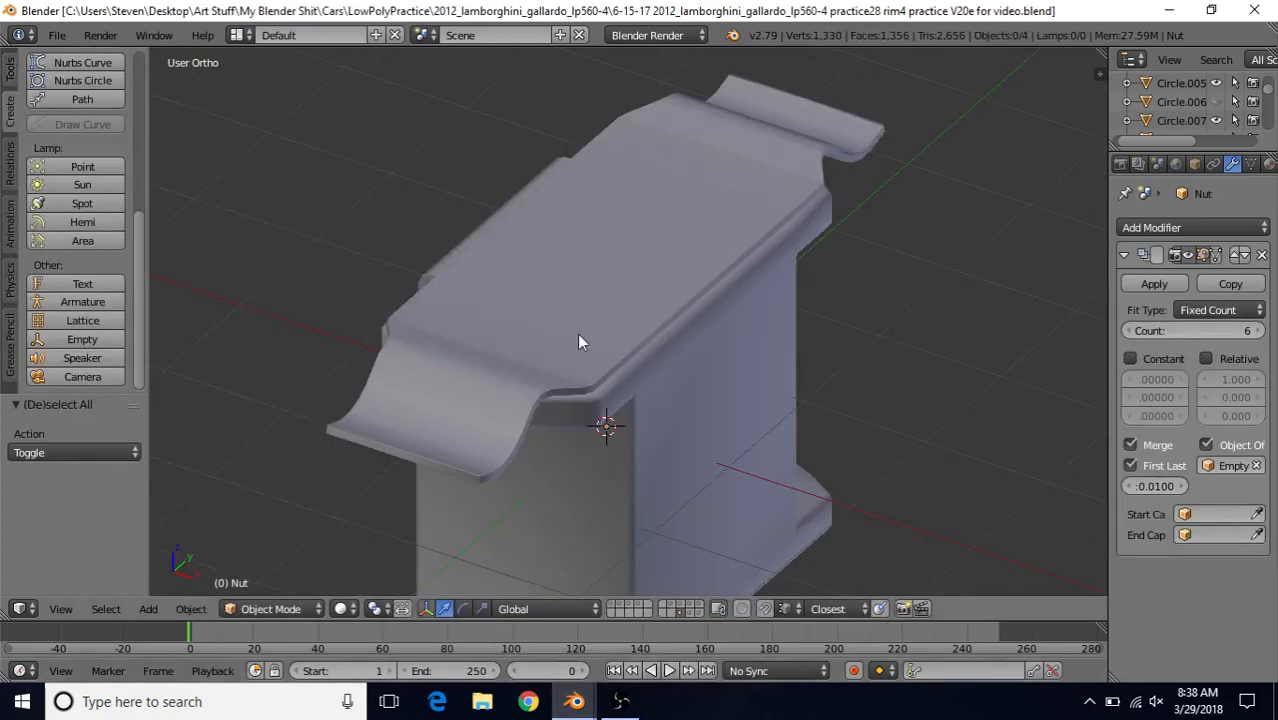
{"action": "middle_click_drag", "start_coordinate": [605, 290], "coordinate": [739, 340]}
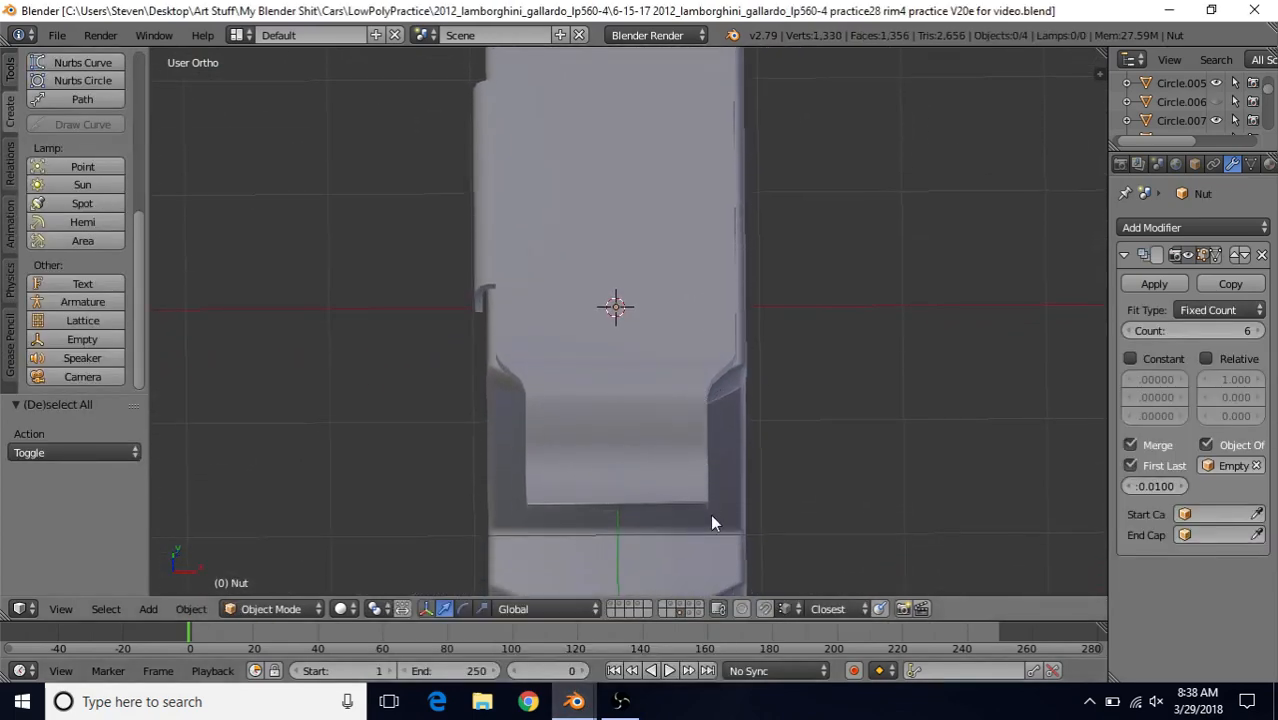
{"action": "mouse_move", "coordinate": [574, 701]}
{"action": "left_click", "coordinate": [645, 590]}
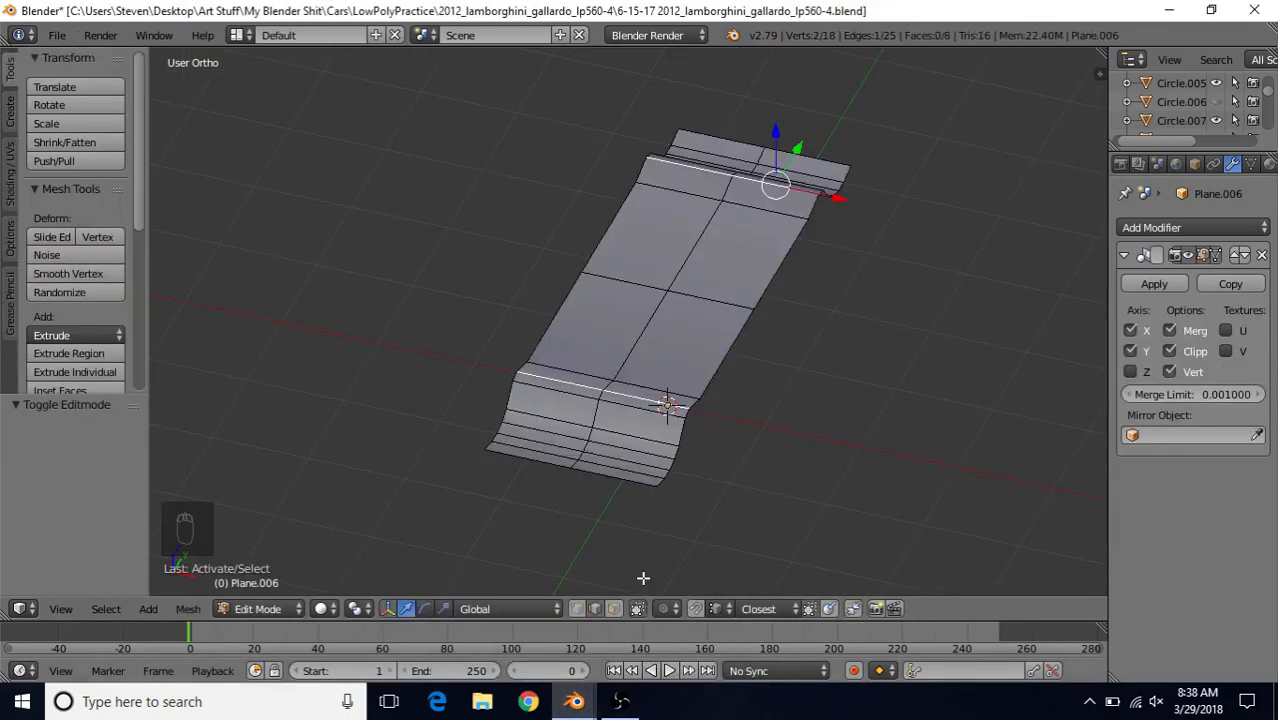
{"action": "middle_click_drag", "start_coordinate": [645, 462], "coordinate": [642, 422], "text": "shift"}
{"action": "scroll", "coordinate": [640, 428], "scroll_direction": "up", "scroll_amount": 1}
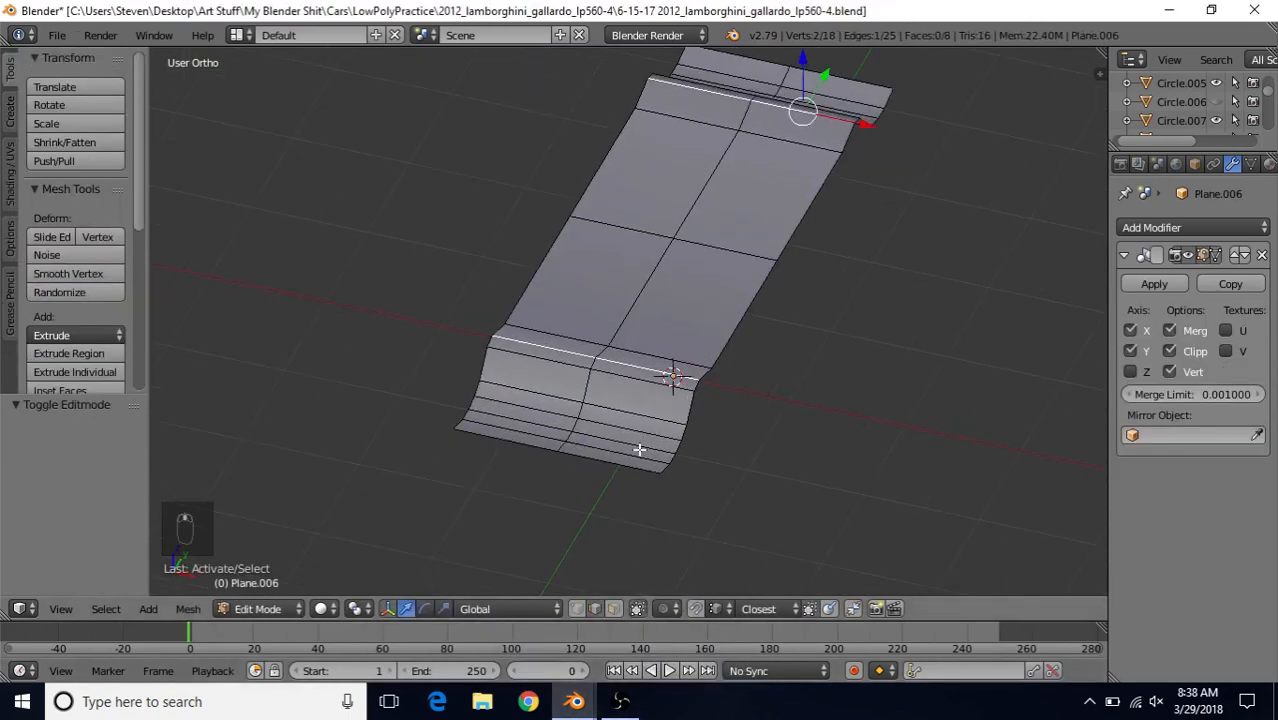
Step: Select the plate's curved end section including the bend edge, move it inward along X to narrow the ends, and check the object's shape
{"action": "key", "text": "c"}
{"action": "left_click", "coordinate": [592, 400]}
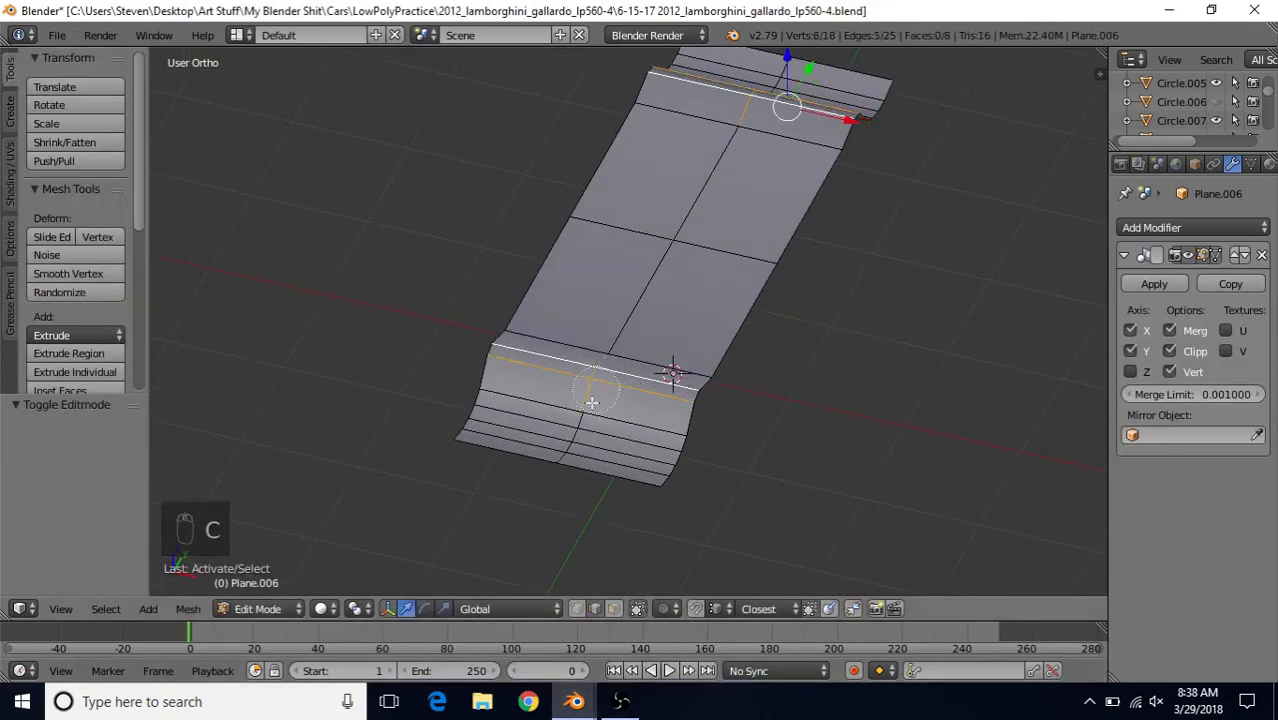
{"action": "mouse_move", "coordinate": [592, 400]}
{"action": "left_mouse_down"}
{"action": "mouse_move", "coordinate": [565, 466]}
{"action": "mouse_move", "coordinate": [690, 423]}
{"action": "left_mouse_up"}
{"action": "right_click", "coordinate": [648, 484]}
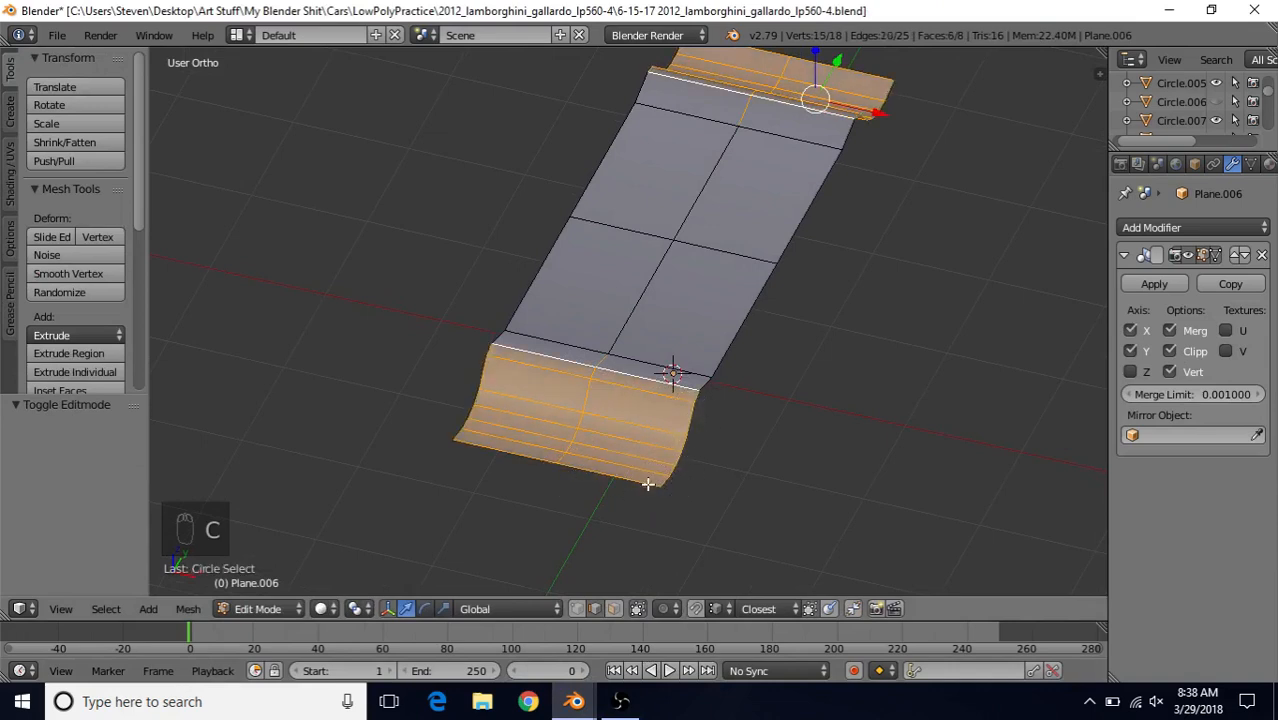
{"action": "middle_click_drag", "start_coordinate": [777, 259], "coordinate": [757, 323], "text": "shift"}
{"action": "left_click_drag", "start_coordinate": [857, 173], "coordinate": [821, 172]}
{"action": "key", "text": "Tab"}
{"action": "middle_click_drag", "start_coordinate": [770, 362], "coordinate": [673, 485]}
{"action": "middle_click_drag", "start_coordinate": [724, 387], "coordinate": [722, 382]}
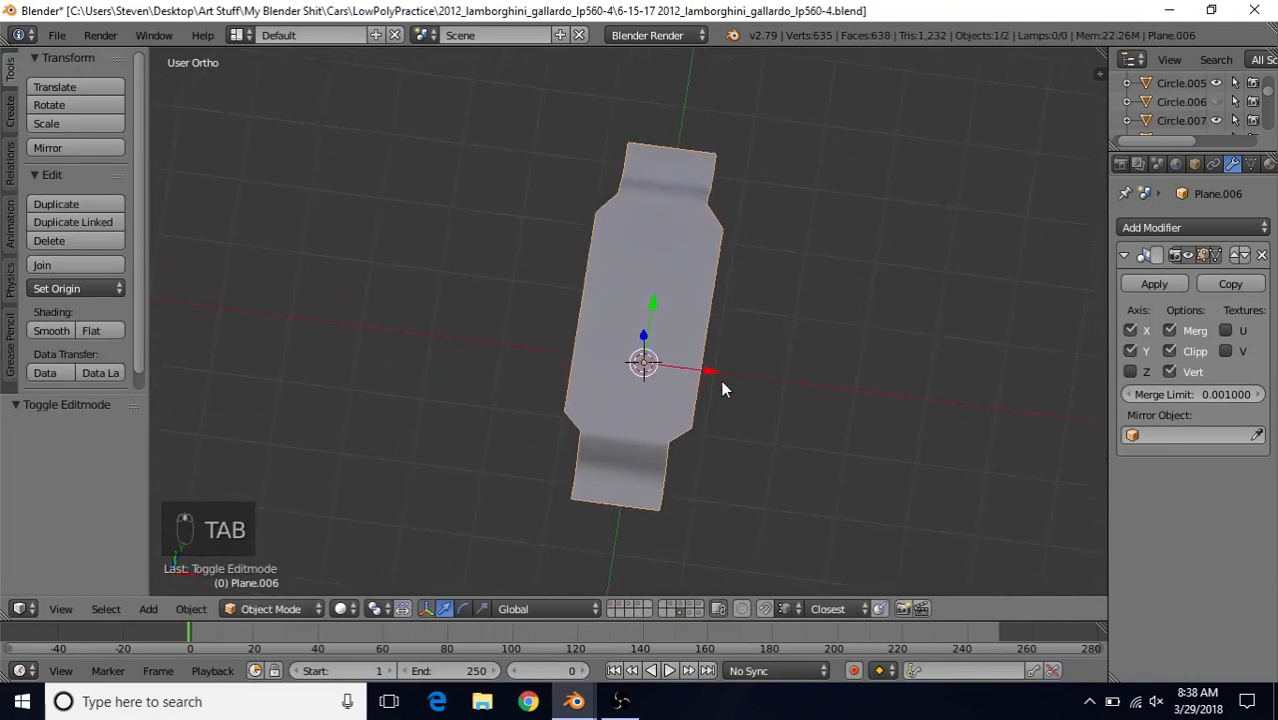
Step: Fine-tune the narrowed ends' width with small shifts of the selected end section along X, checking the outline outside mesh editing
{"action": "key", "text": "Tab"}
{"action": "left_click_drag", "start_coordinate": [741, 187], "coordinate": [745, 187]}
{"action": "key", "text": "Tab"}
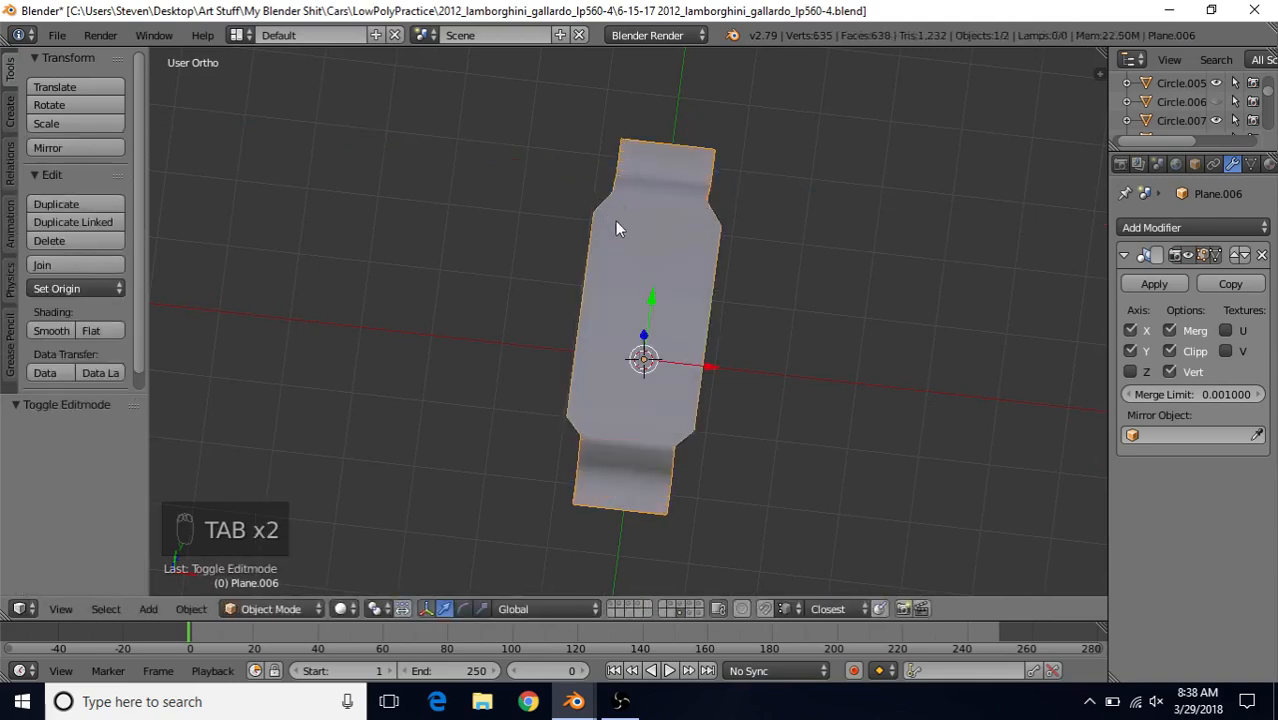
{"action": "key", "text": "Tab"}
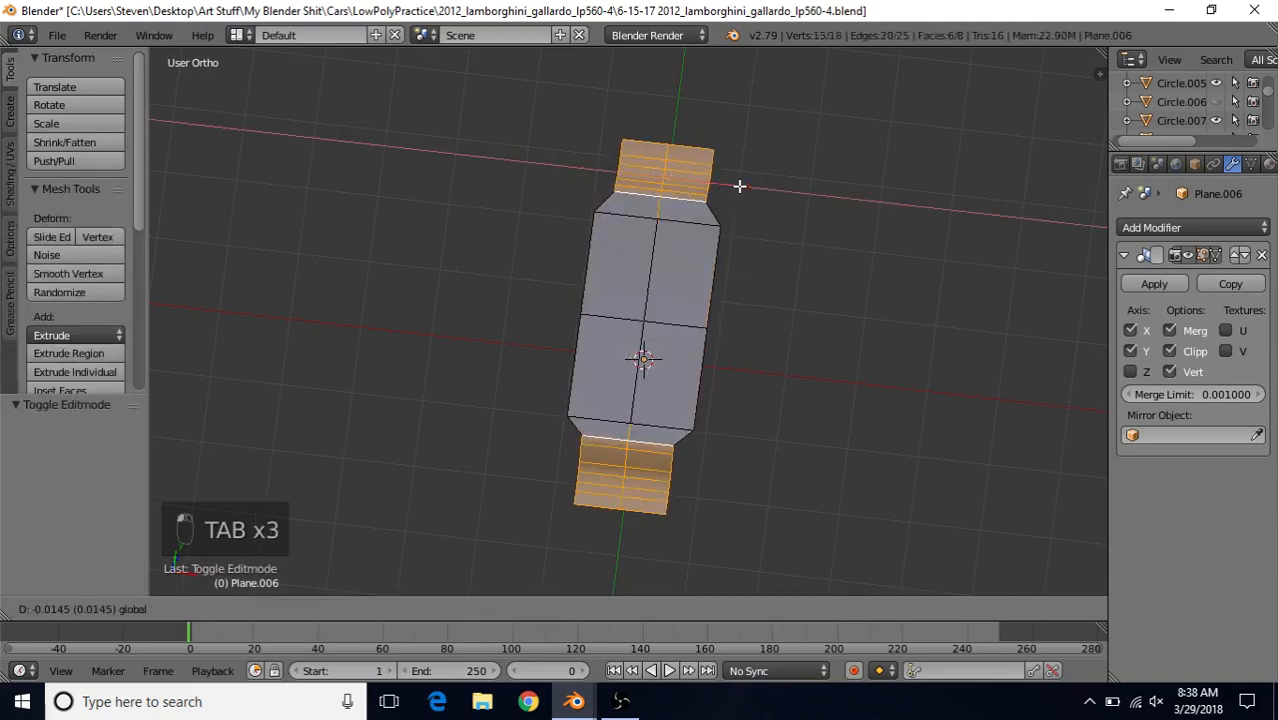
{"action": "left_click", "coordinate": [740, 187]}
{"action": "key", "text": "Tab"}
{"action": "middle_click_drag", "start_coordinate": [696, 460], "coordinate": [576, 385]}
{"action": "key", "text": "Tab"}
{"action": "scroll", "coordinate": [578, 399], "scroll_direction": "up", "scroll_amount": 2}
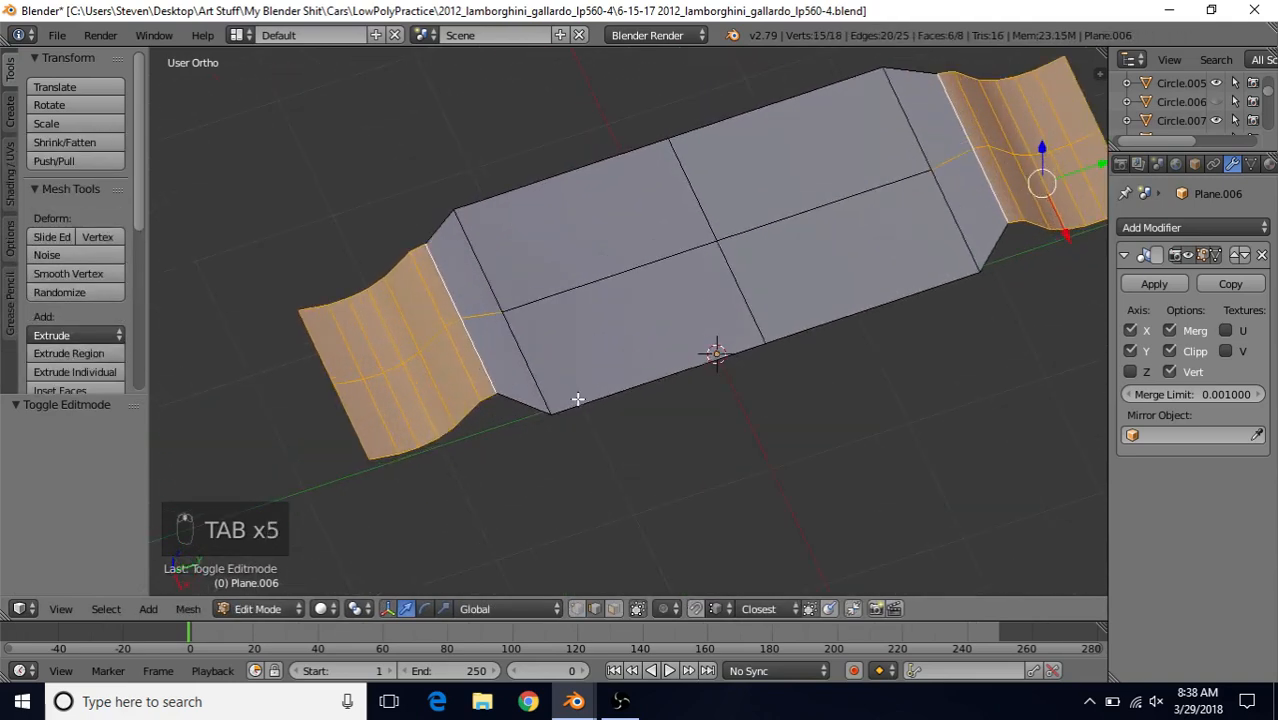
Step: Bevel the cross edge where the wide part starts to narrow, with a 0.053 offset and one segment
{"action": "right_click", "coordinate": [474, 249], "text": "alt"}
{"action": "key", "text": "ctrl+b"}
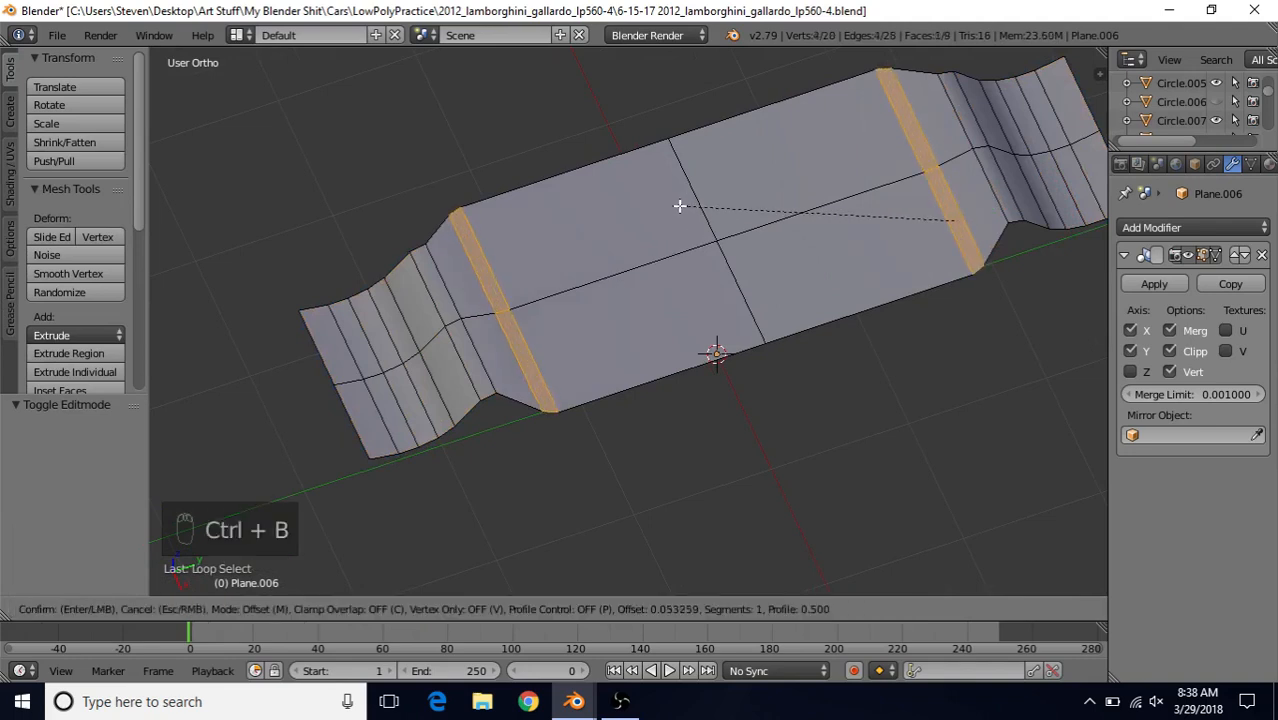
{"action": "left_click", "coordinate": [680, 205]}
Step: Bevel the cross edge at the start of the downward bend with a 0.042 offset and one segment, and check the smooth-shaded plate
{"action": "scroll", "coordinate": [685, 368], "scroll_direction": "up", "scroll_amount": 3}
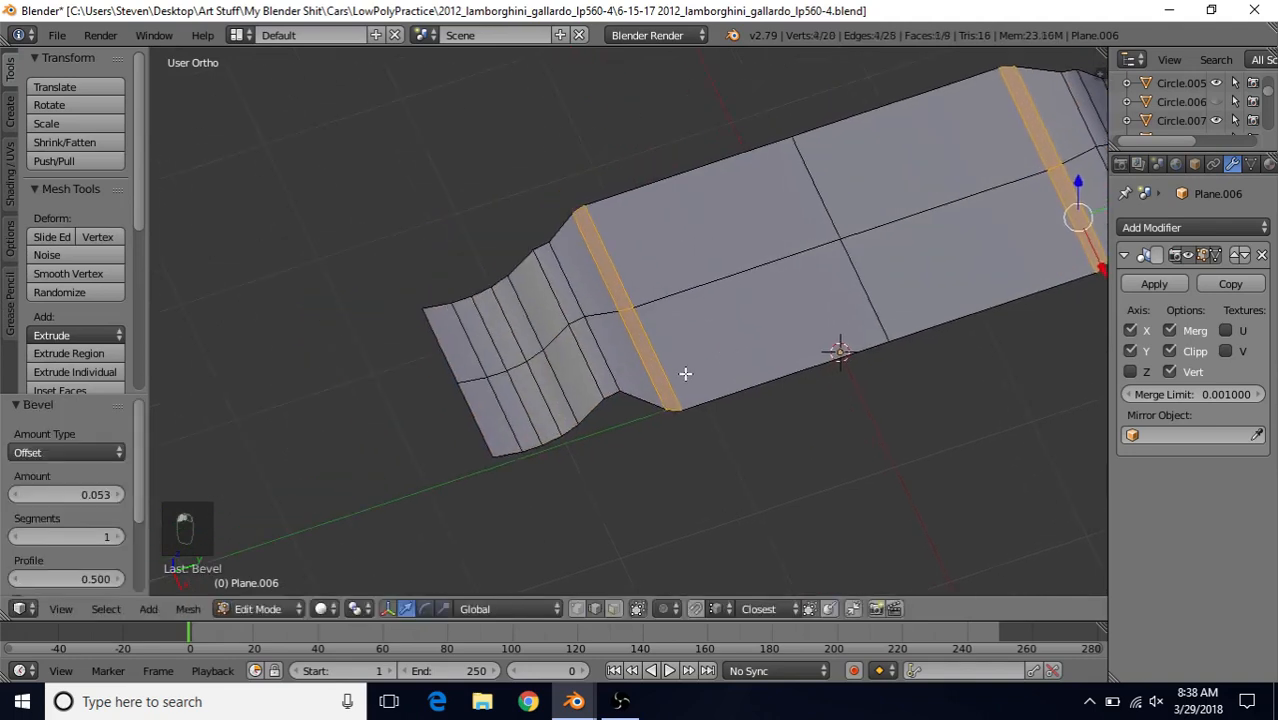
{"action": "right_click", "coordinate": [586, 355], "text": "alt"}
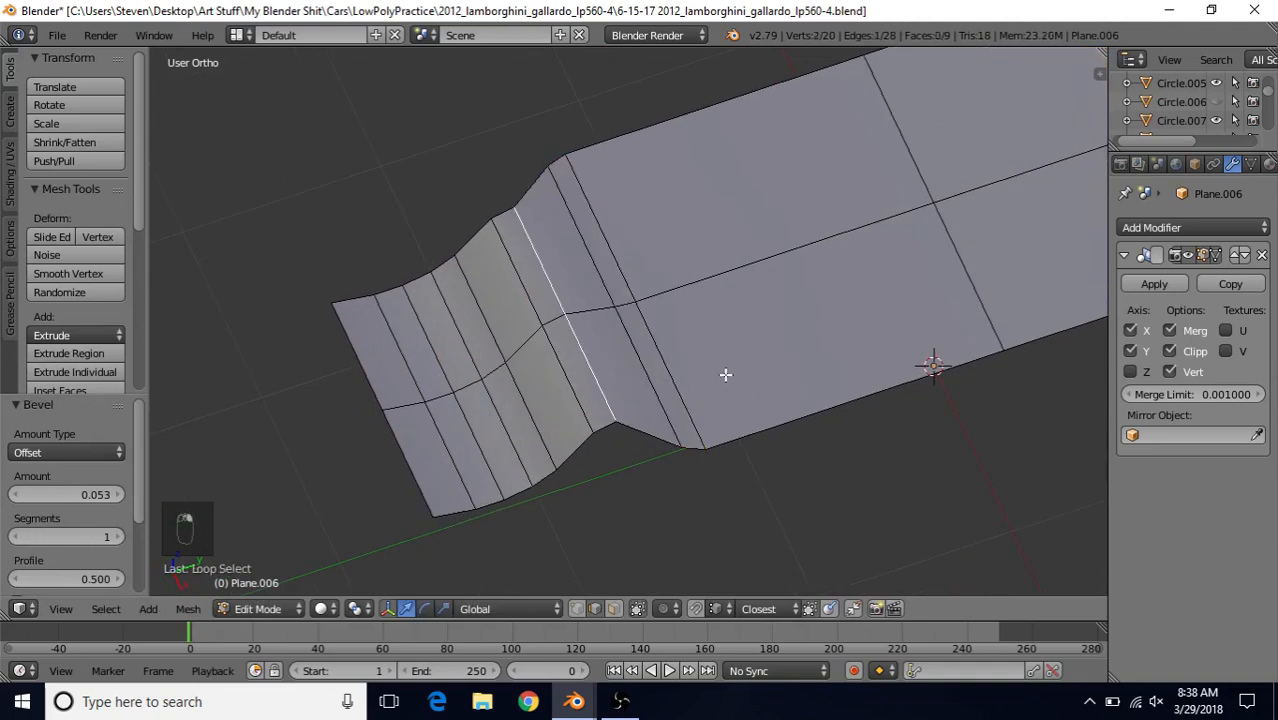
{"action": "key", "text": "ctrl+b"}
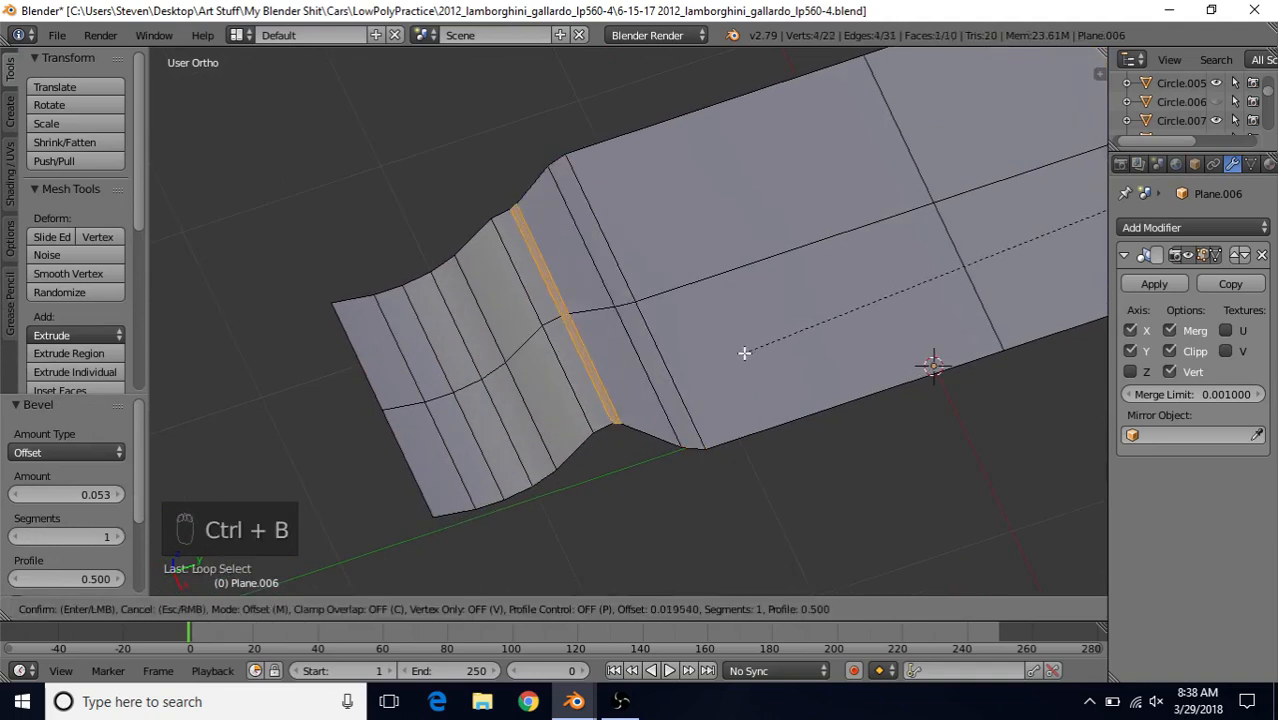
{"action": "left_click", "coordinate": [700, 350]}
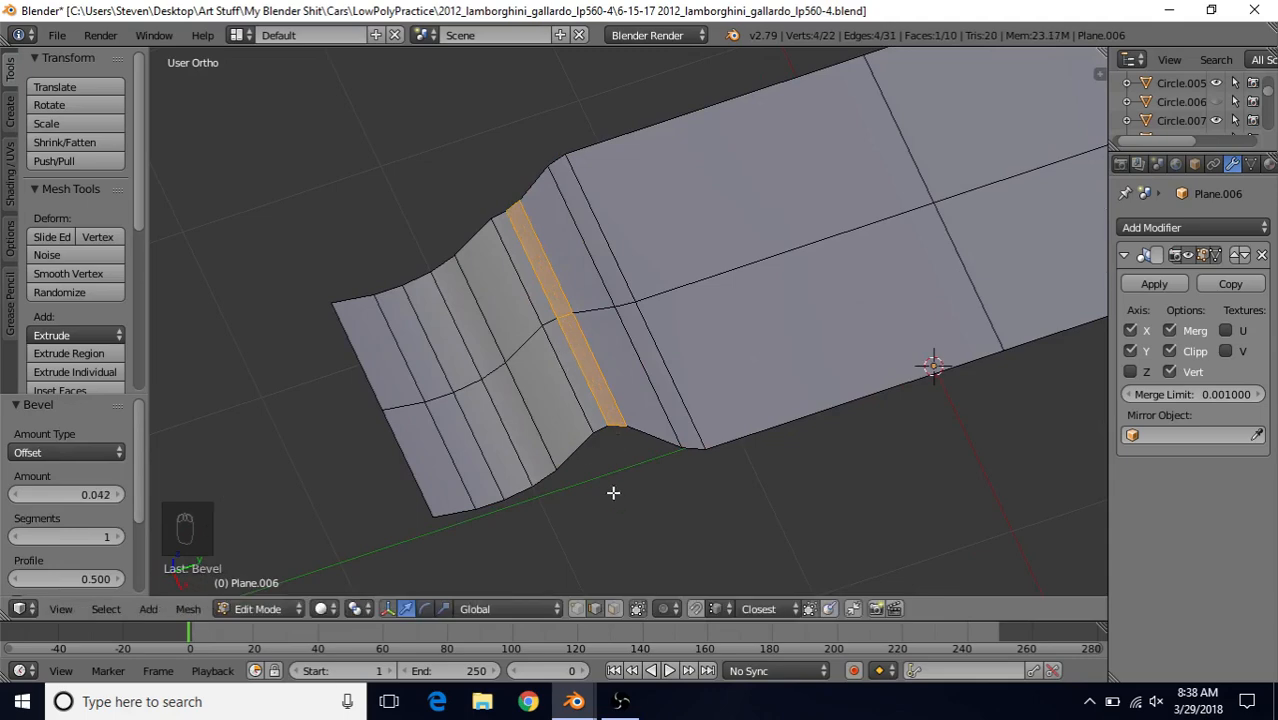
{"action": "key", "text": "Tab"}
{"action": "scroll", "coordinate": [612, 492], "scroll_direction": "down", "scroll_amount": 5}
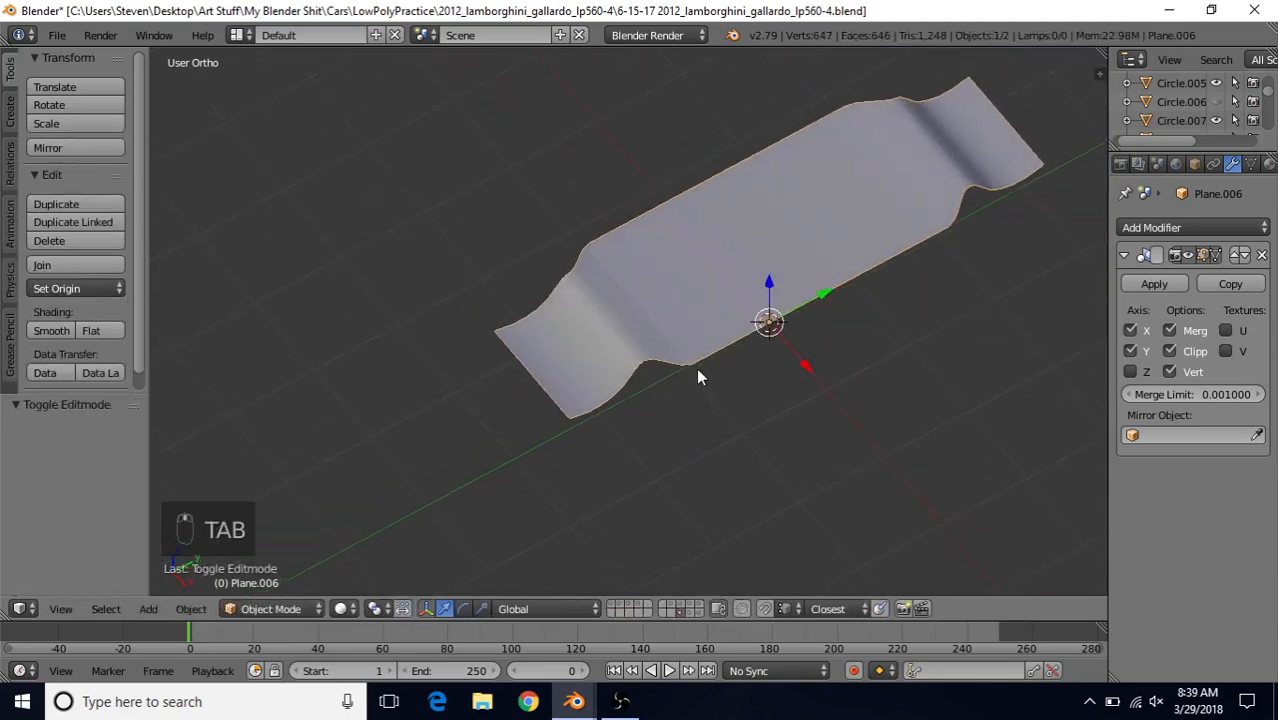
Step: Vertex-bevel the outer corner at the tip of the plate's curved end with a 0.014 offset and one segment
{"action": "key", "text": "Tab"}
{"action": "middle_click_drag", "start_coordinate": [616, 423], "coordinate": [668, 419], "text": "shift"}
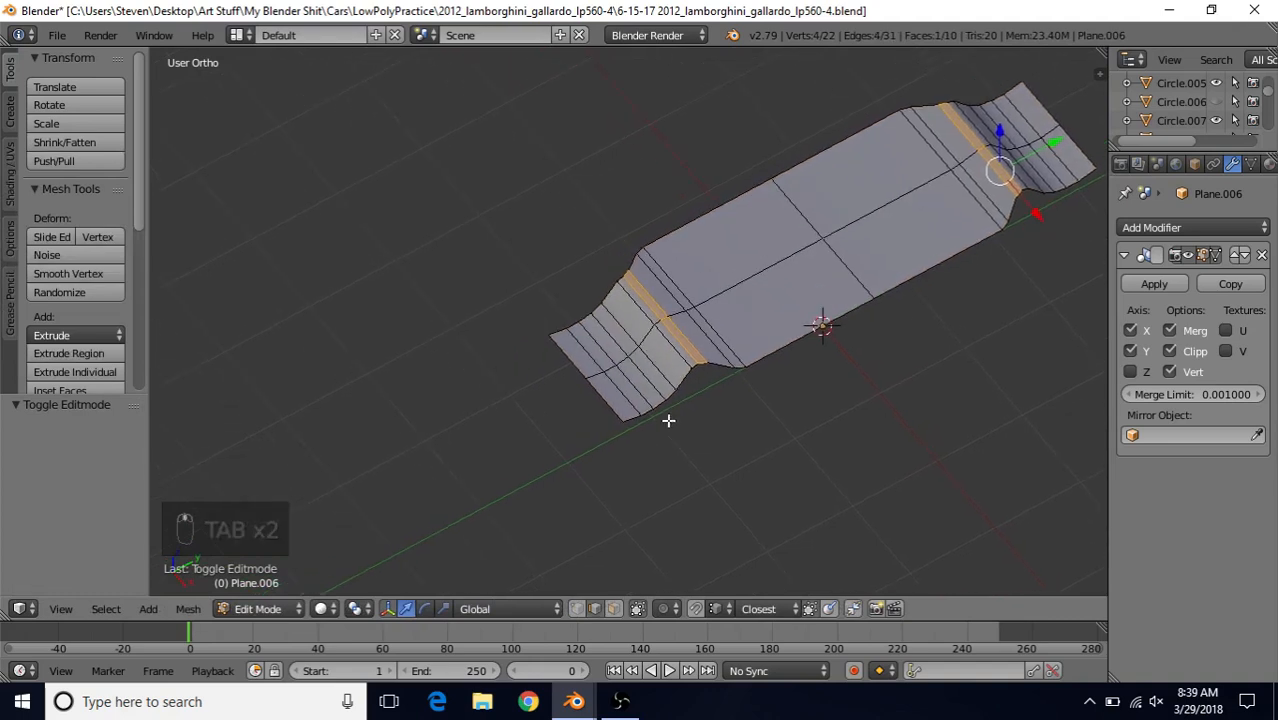
{"action": "scroll", "coordinate": [668, 419], "scroll_direction": "up", "scroll_amount": 2}
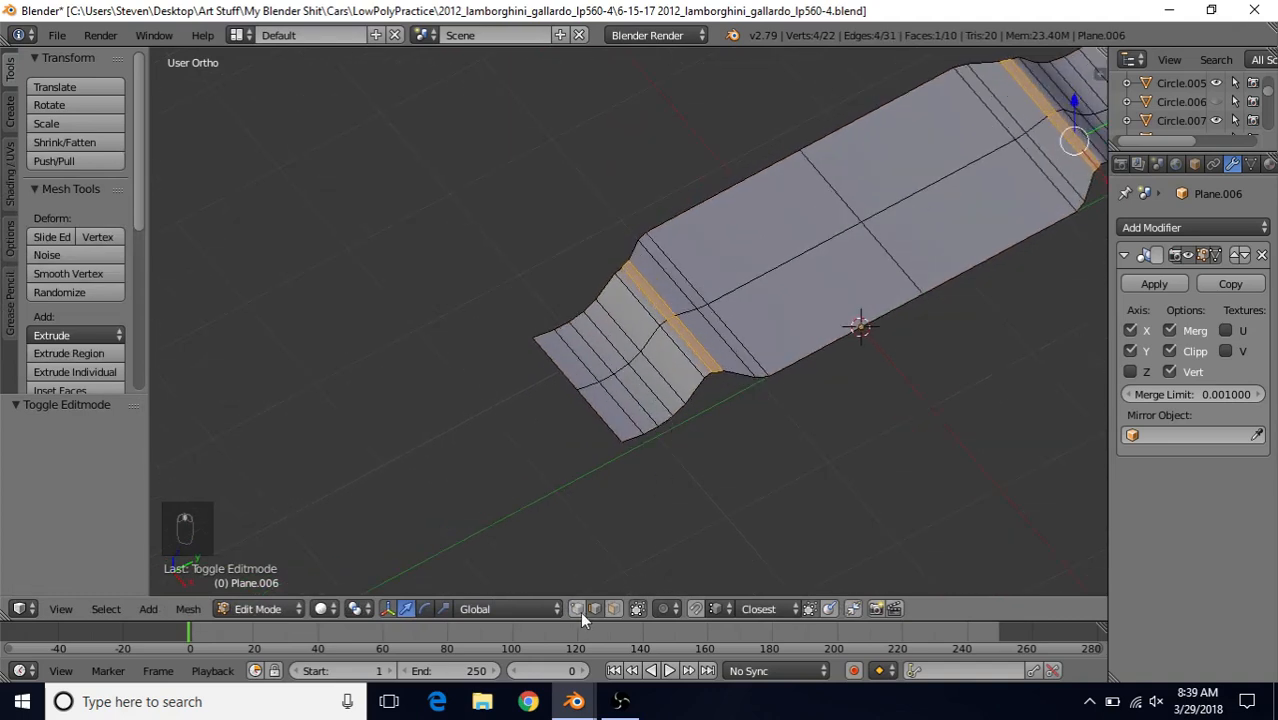
{"action": "right_click", "coordinate": [620, 443]}
{"action": "middle_click_drag", "start_coordinate": [944, 278], "coordinate": [697, 320]}
{"action": "scroll", "coordinate": [697, 320], "scroll_direction": "up", "scroll_amount": 6}
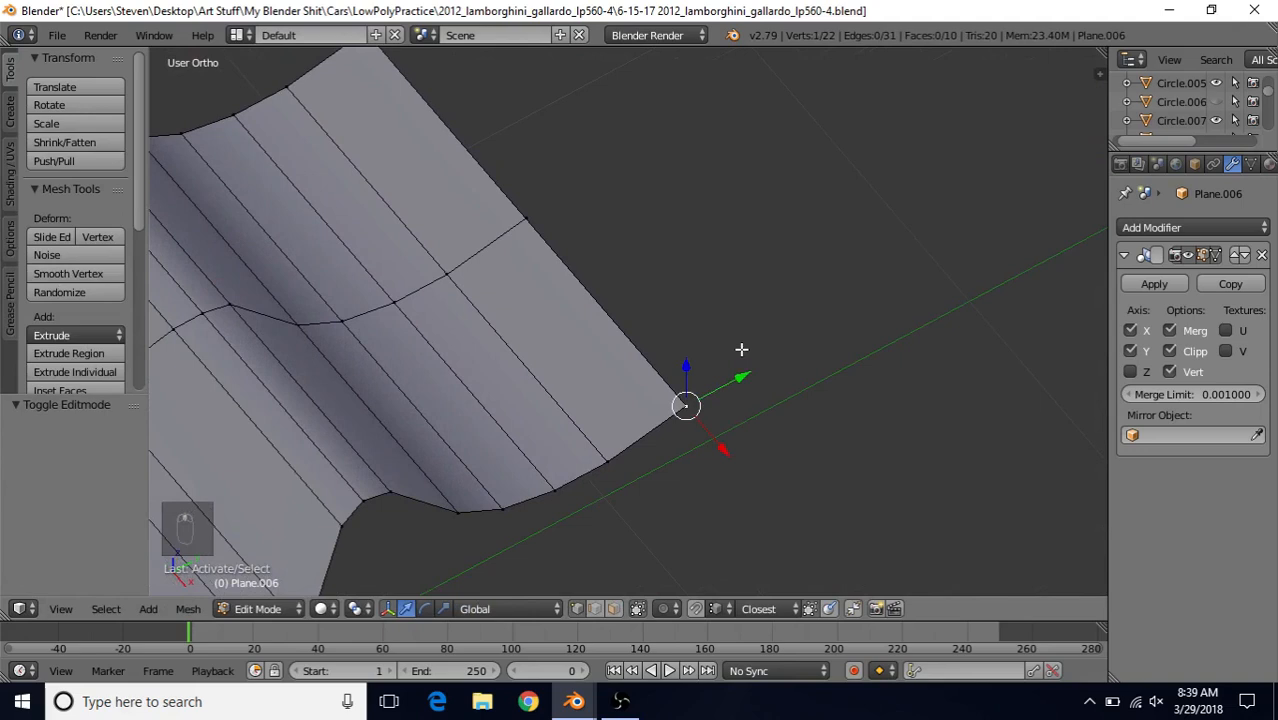
{"action": "key", "text": "ctrl+shift+b"}
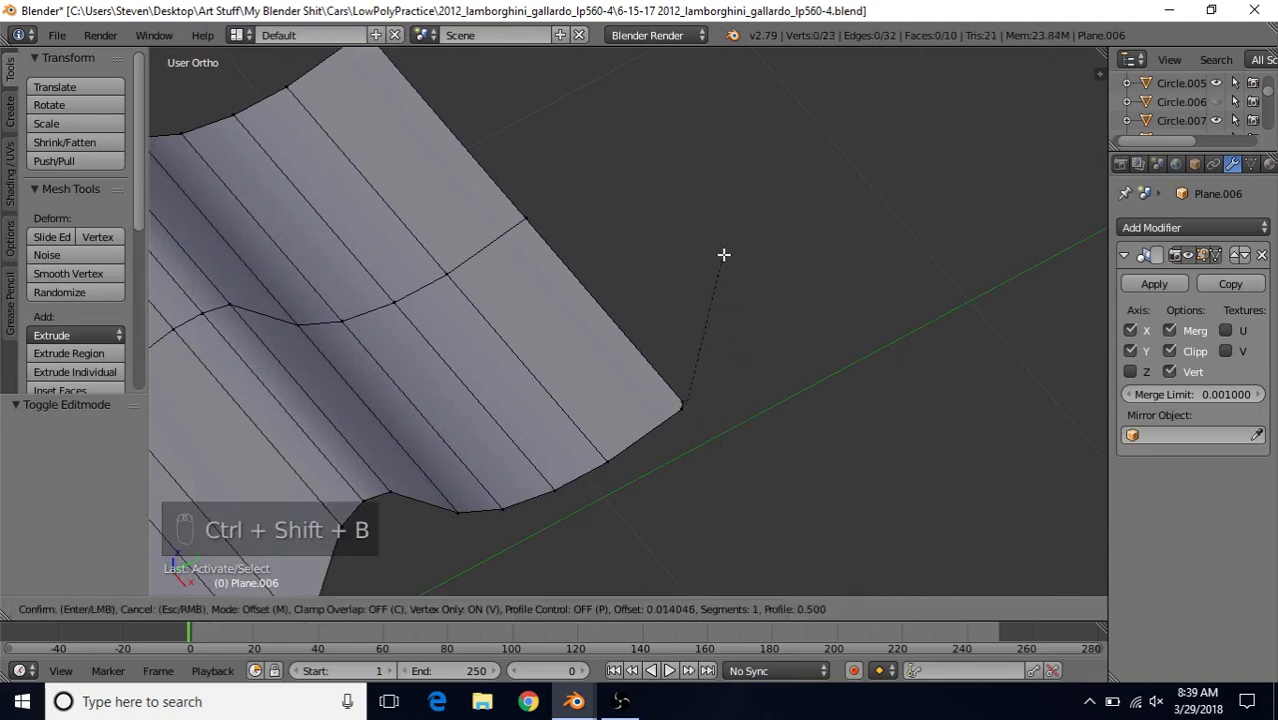
{"action": "left_click", "coordinate": [723, 255]}
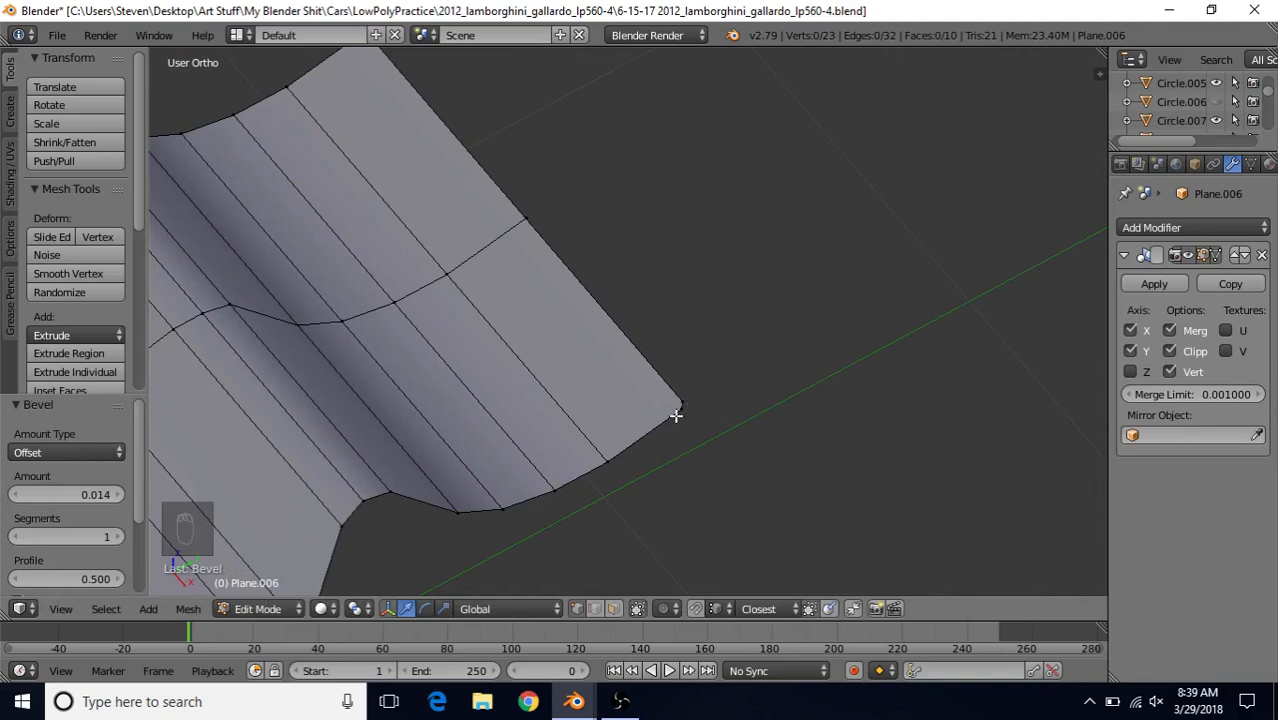
Step: From top view, knife an angle-constrained horizontal cut from the bevelled corner's lower vertex past the centre line, then deselect everything
{"action": "key", "text": "KP_7"}
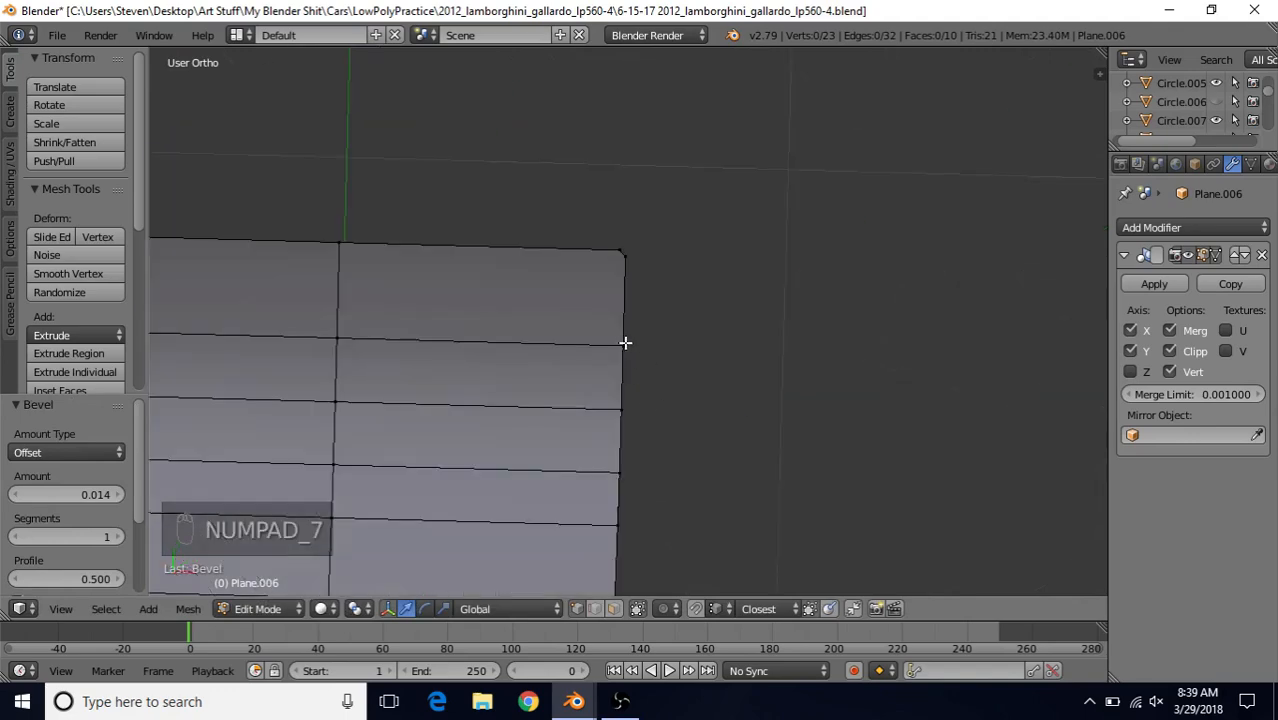
{"action": "key", "text": "KP_7"}
{"action": "key", "text": "k"}
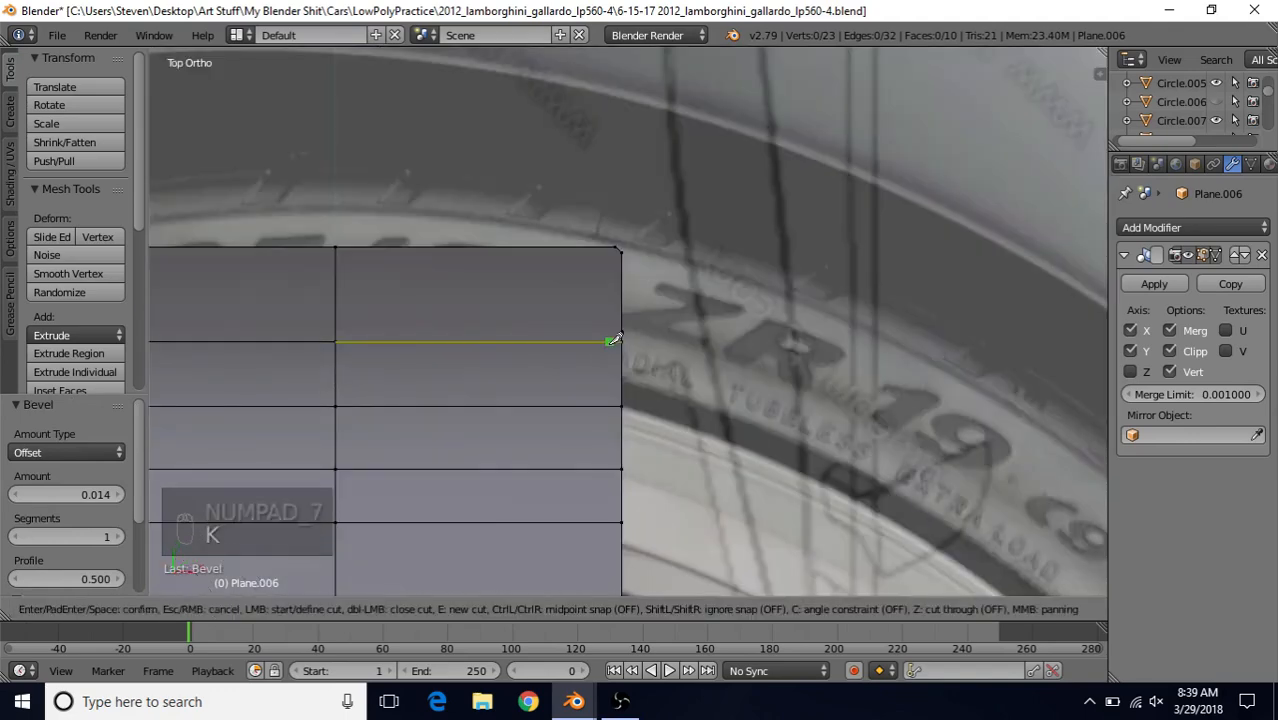
{"action": "left_click", "coordinate": [623, 248]}
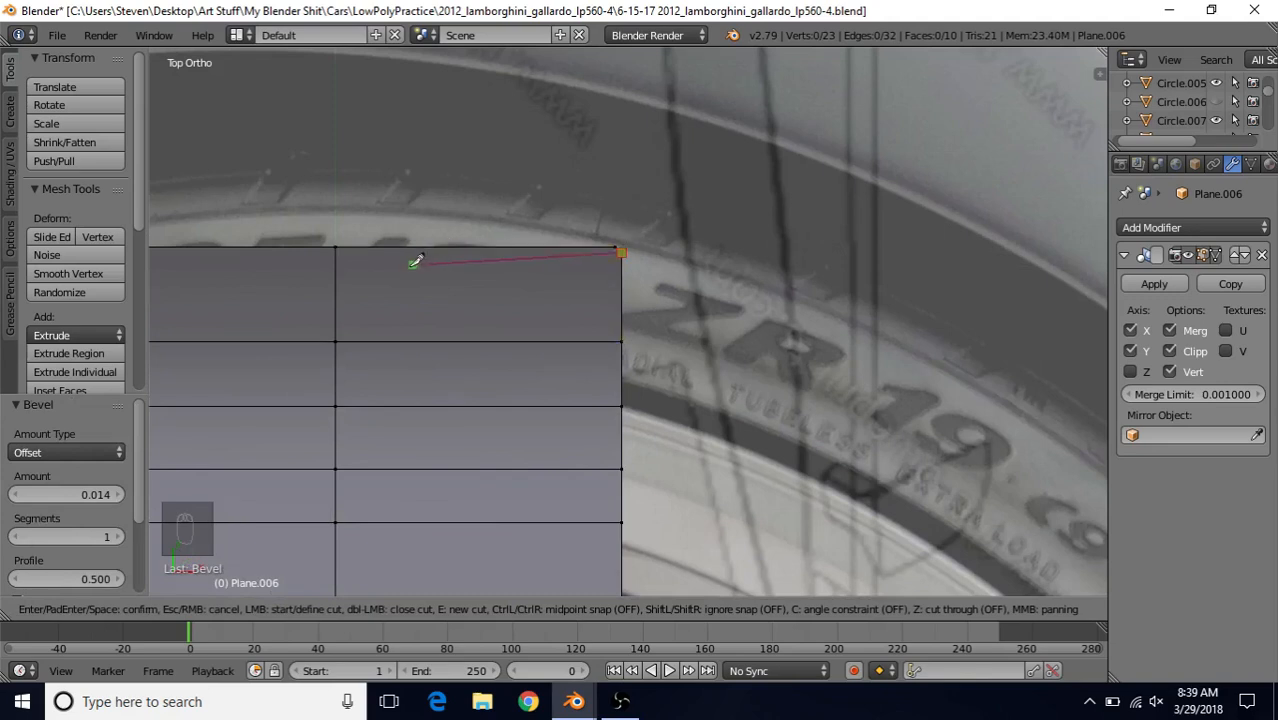
{"action": "key", "text": "c"}
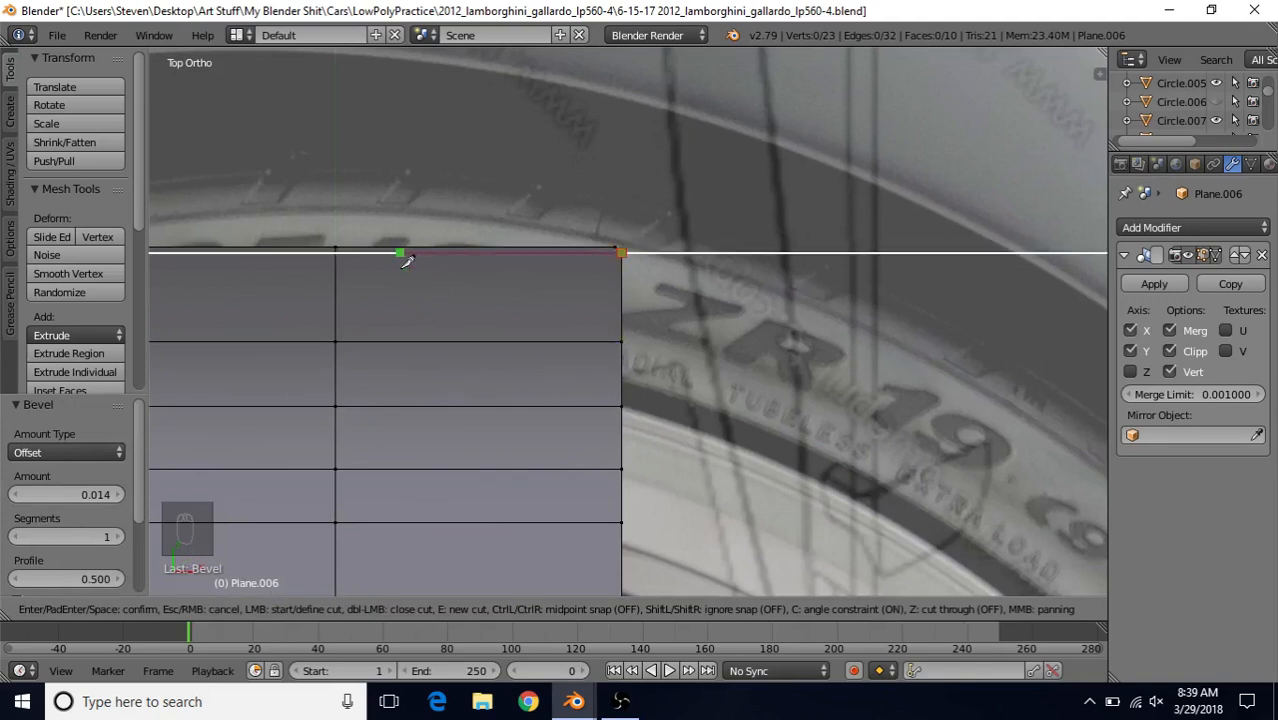
{"action": "left_click", "coordinate": [318, 250]}
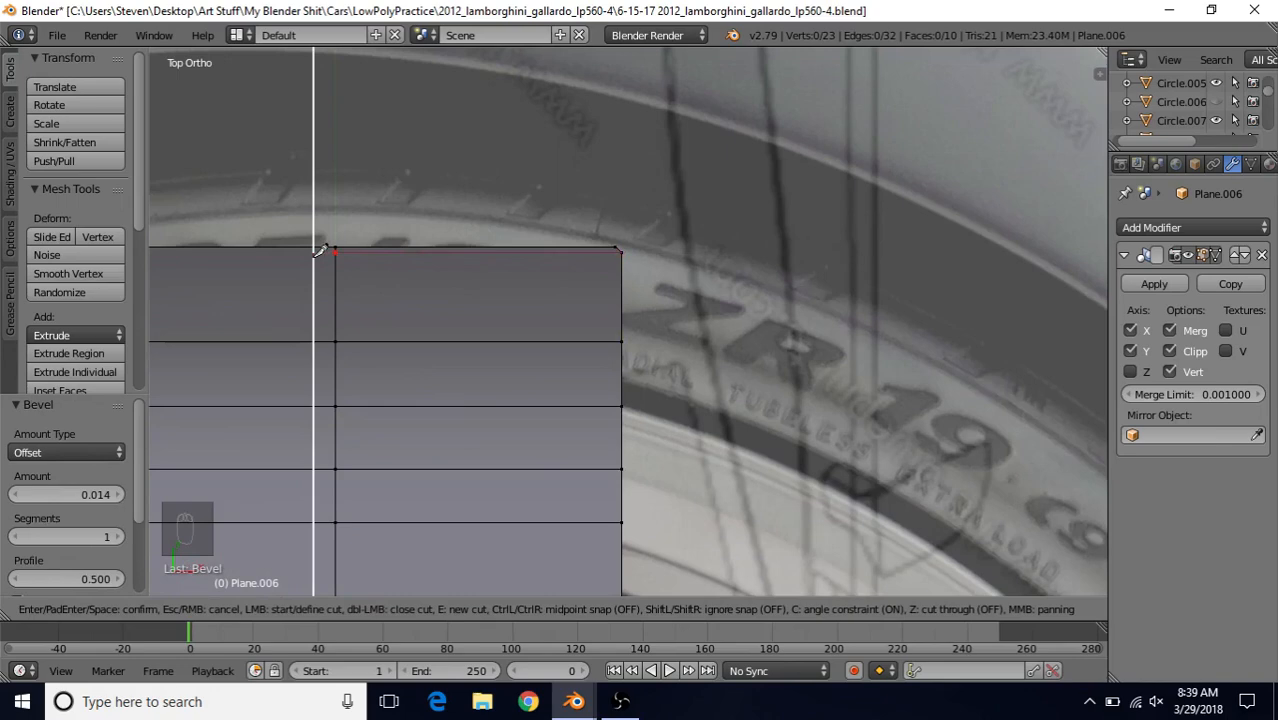
{"action": "key", "text": "Return"}
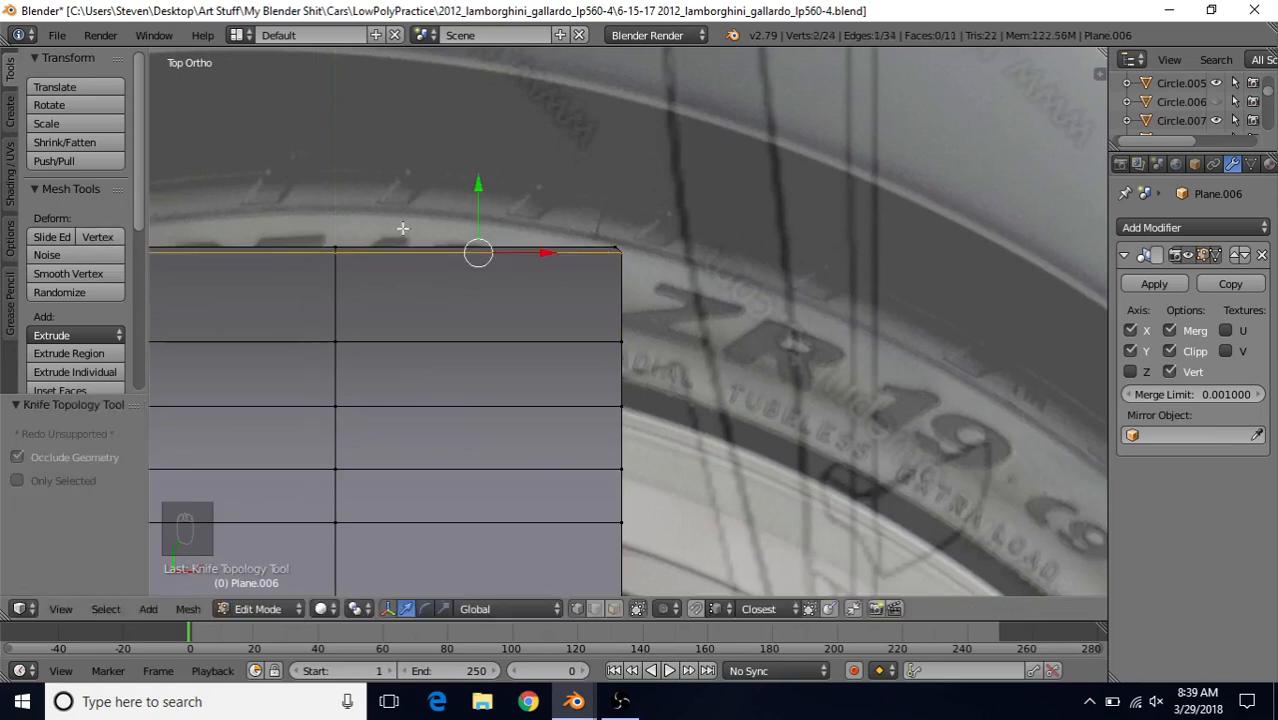
{"action": "scroll", "coordinate": [608, 303], "scroll_direction": "down", "scroll_amount": 2}
{"action": "key", "text": "a"}
Step: Add one centred loop cut across the flat part between the middle and the shoulder, and move it outward 0.177 along Y
{"action": "middle_click_drag", "start_coordinate": [630, 373], "coordinate": [594, 336]}
{"action": "key", "text": "Tab"}
{"action": "middle_click_drag", "start_coordinate": [636, 433], "coordinate": [570, 393]}
{"action": "key", "text": "Tab"}
{"action": "scroll", "coordinate": [572, 357], "scroll_direction": "up", "scroll_amount": 3}
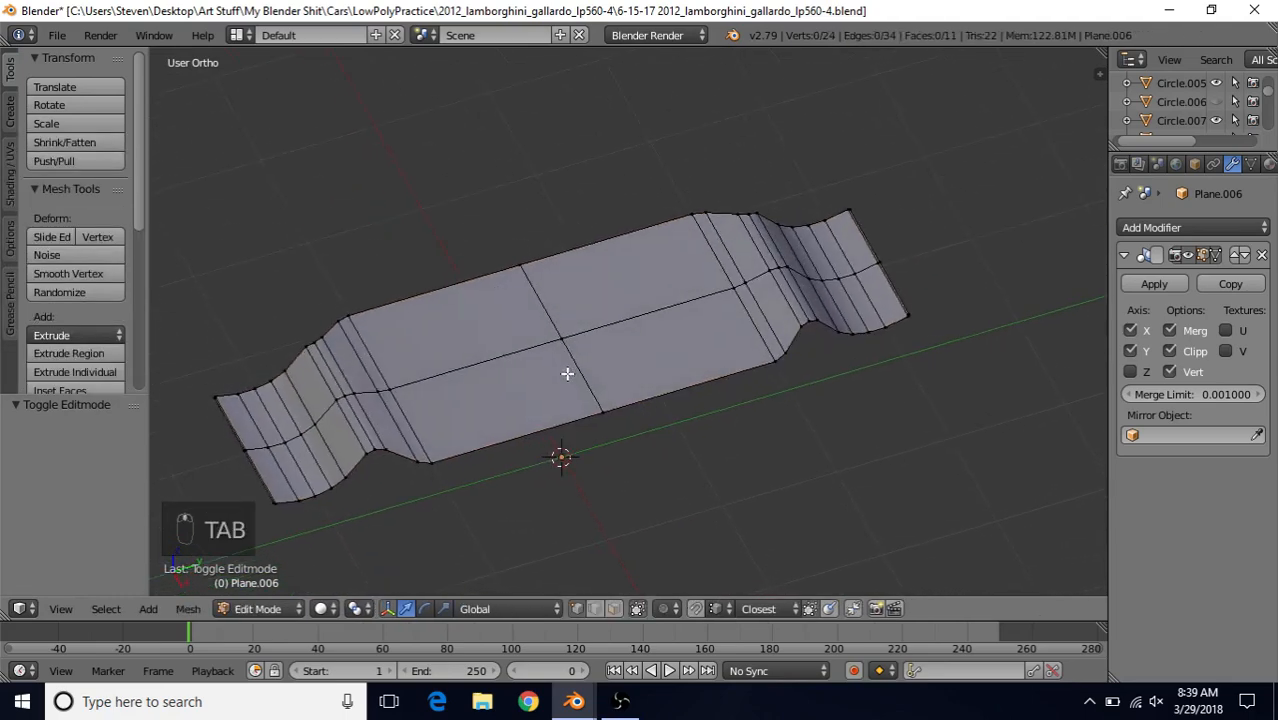
{"action": "key", "text": "ctrl+r"}
{"action": "left_click", "coordinate": [605, 221]}
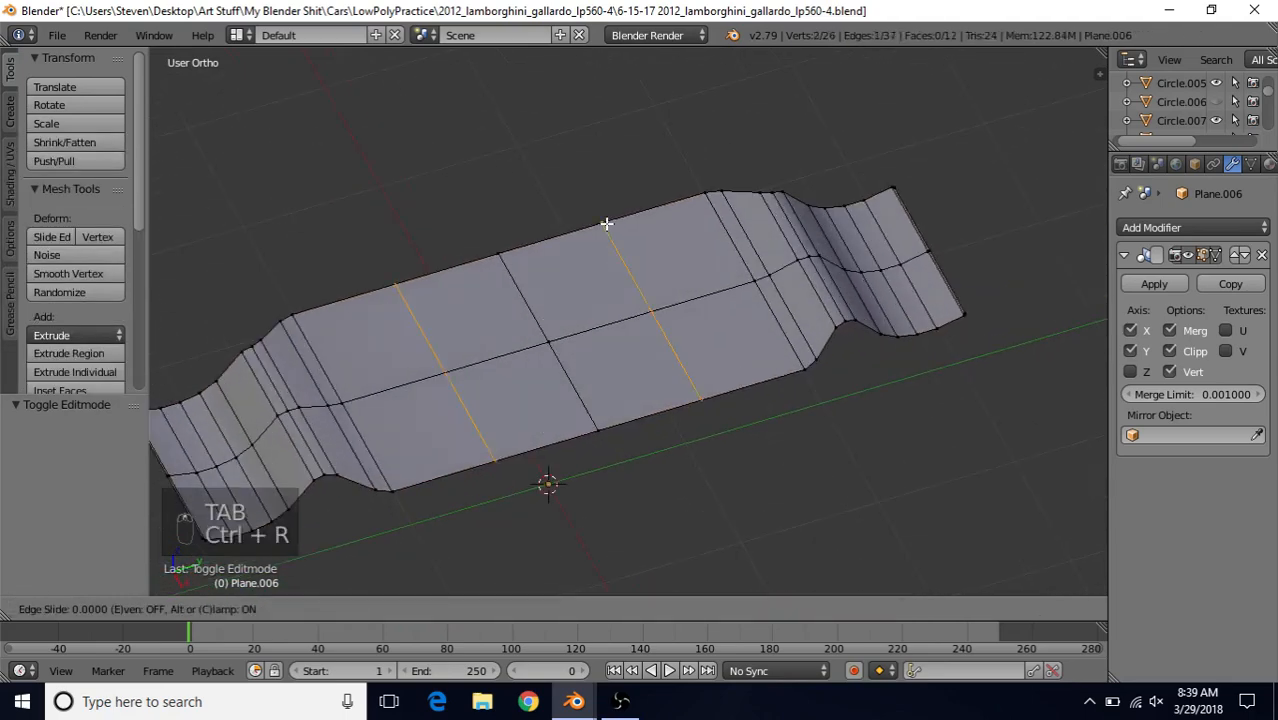
{"action": "right_click", "coordinate": [605, 221]}
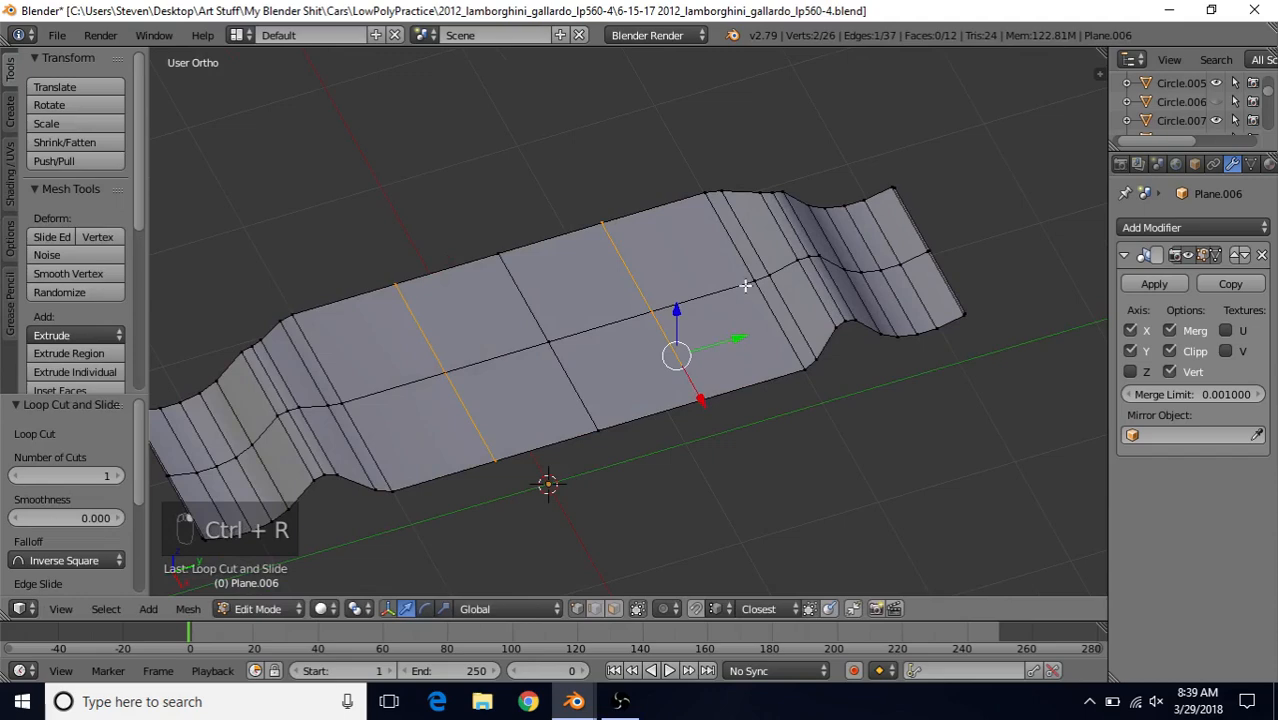
{"action": "left_click_drag", "start_coordinate": [736, 337], "coordinate": [757, 335]}
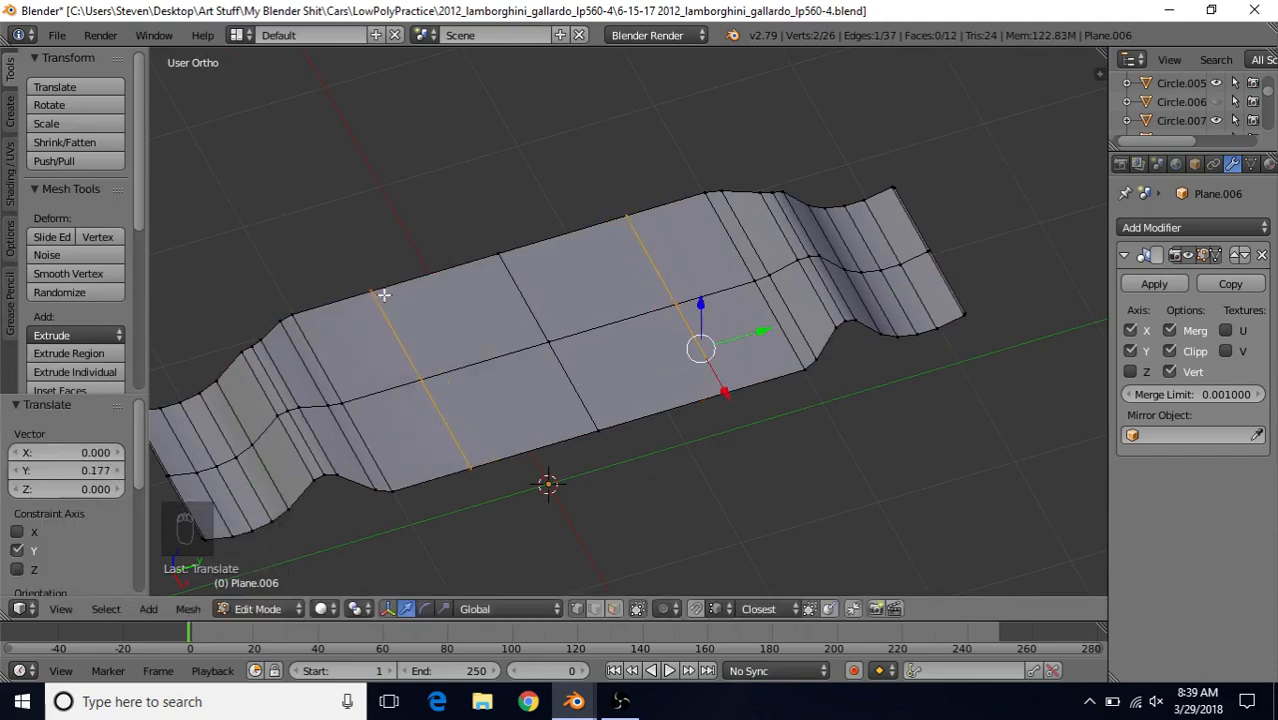
Step: Examine the side tab's position along the reference plate's edge in the V20e file, and return to the working file
{"action": "middle_click_drag", "start_coordinate": [436, 307], "coordinate": [588, 310]}
{"action": "middle_click_drag", "start_coordinate": [452, 402], "coordinate": [491, 287], "text": "shift"}
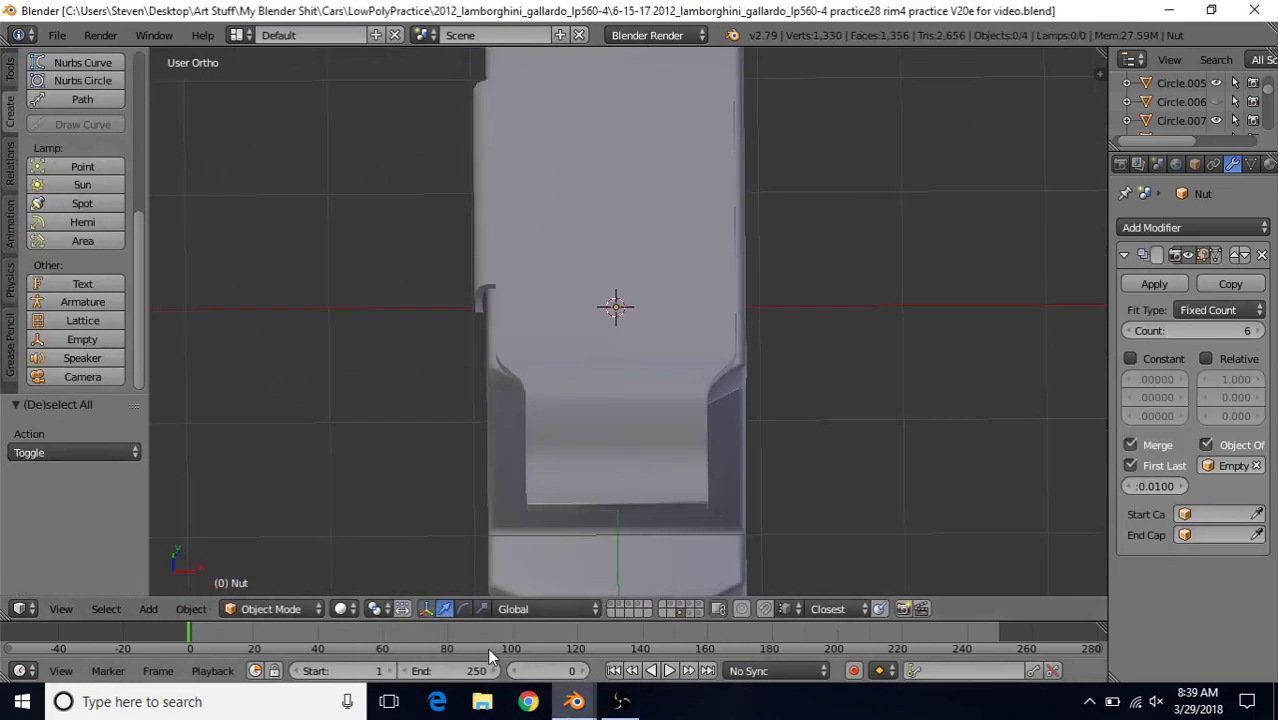
{"action": "key", "text": "Tab"}
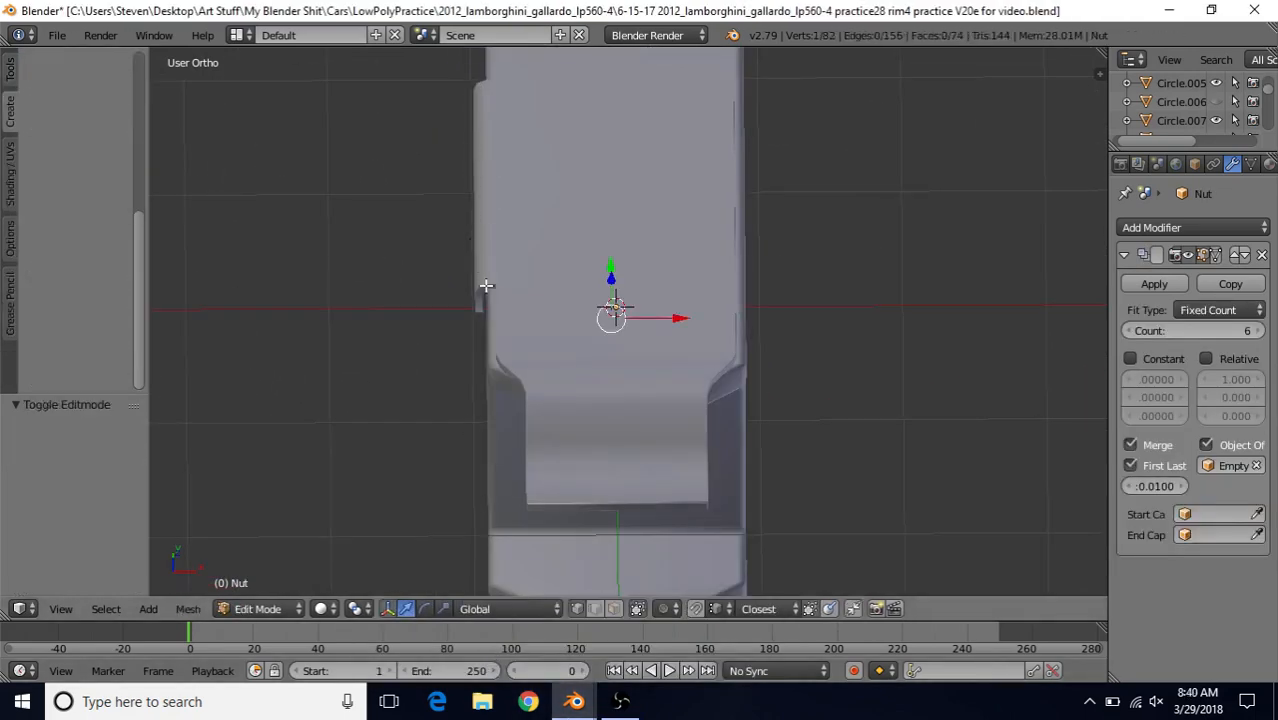
{"action": "key", "text": "Tab"}
{"action": "right_click", "coordinate": [524, 240]}
{"action": "key", "text": "Tab"}
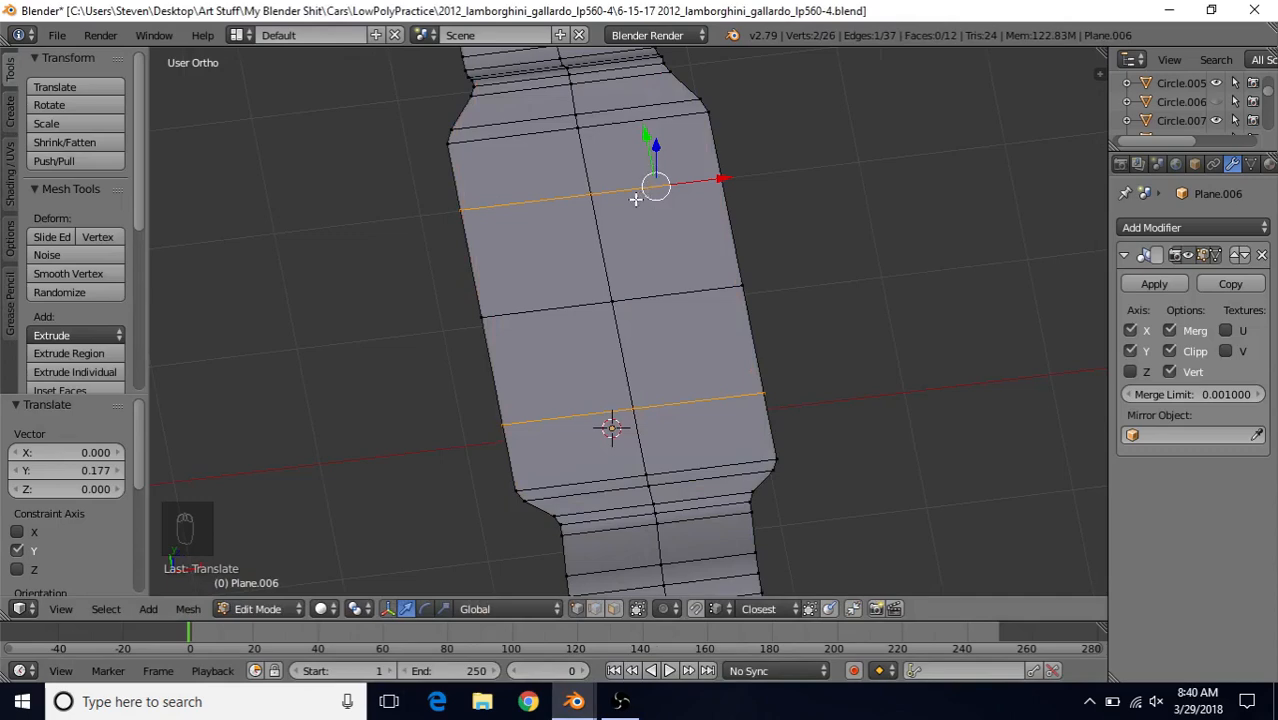
Step: Move the new cross loop another 0.055 outward along Y
{"action": "middle_click_drag", "start_coordinate": [635, 199], "coordinate": [816, 166]}
{"action": "key", "text": "g"}
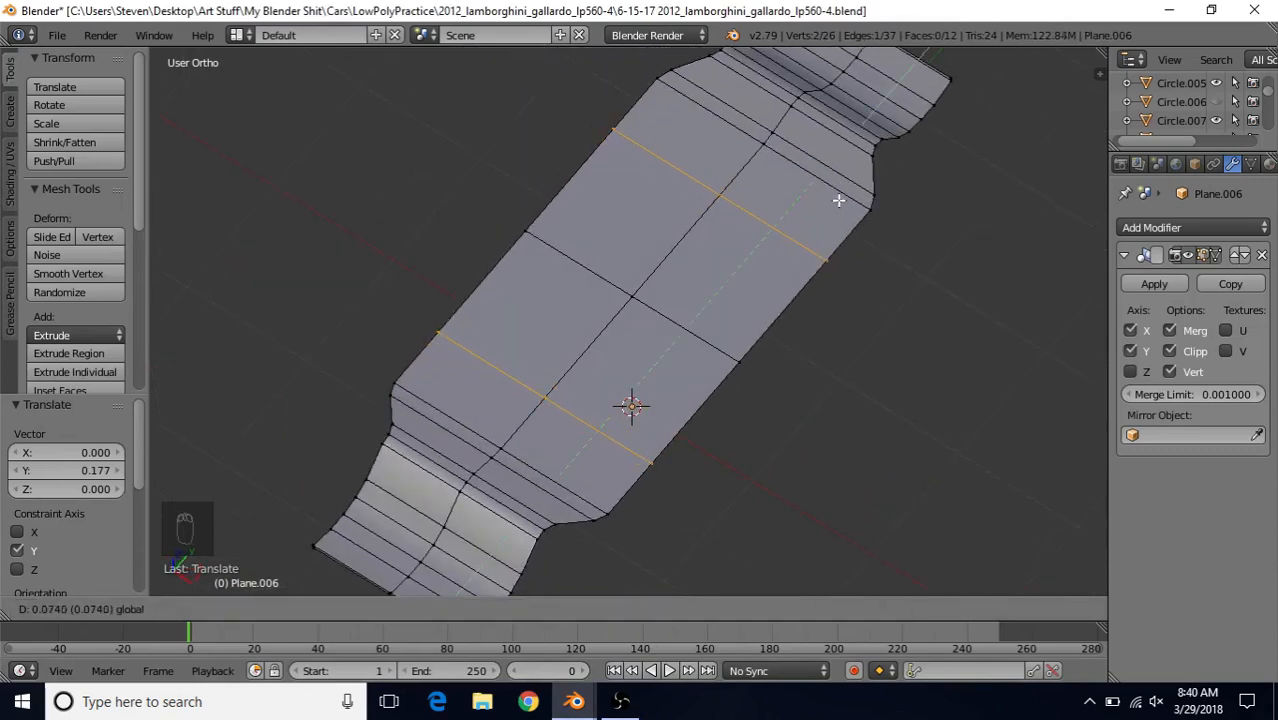
{"action": "left_click", "coordinate": [836, 201]}
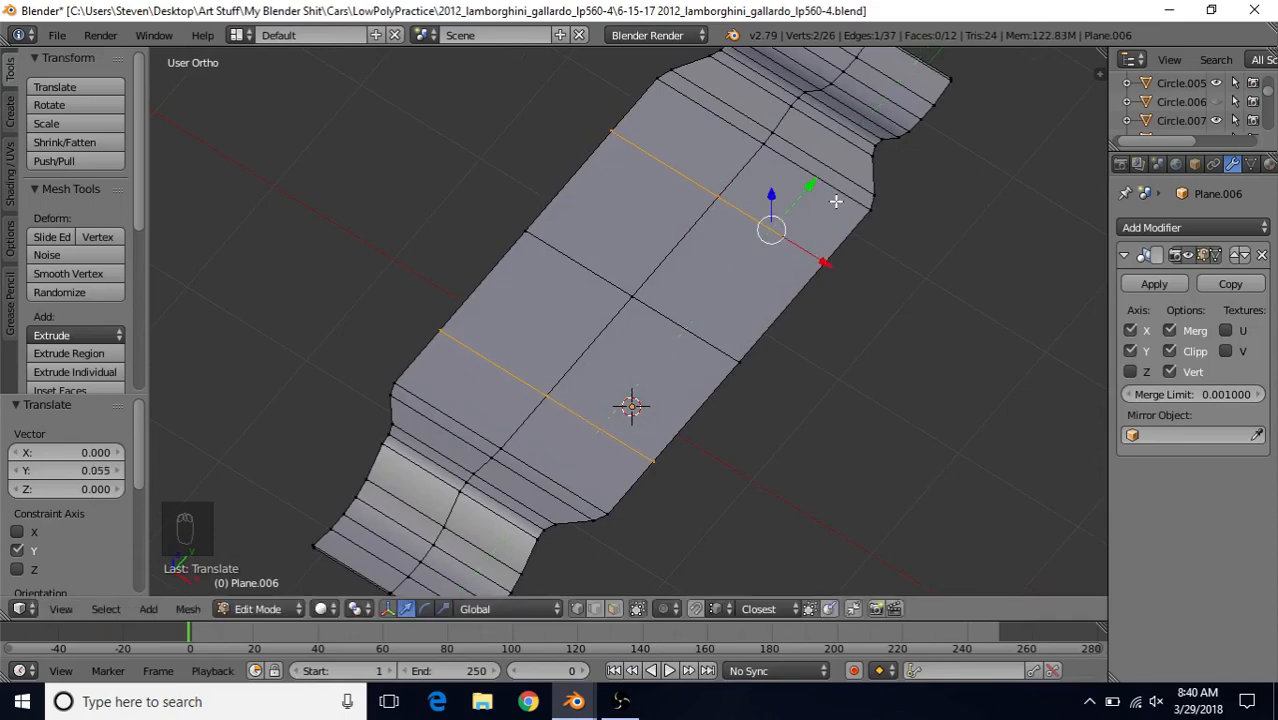
{"action": "scroll", "coordinate": [609, 306], "scroll_direction": "down", "scroll_amount": 2}
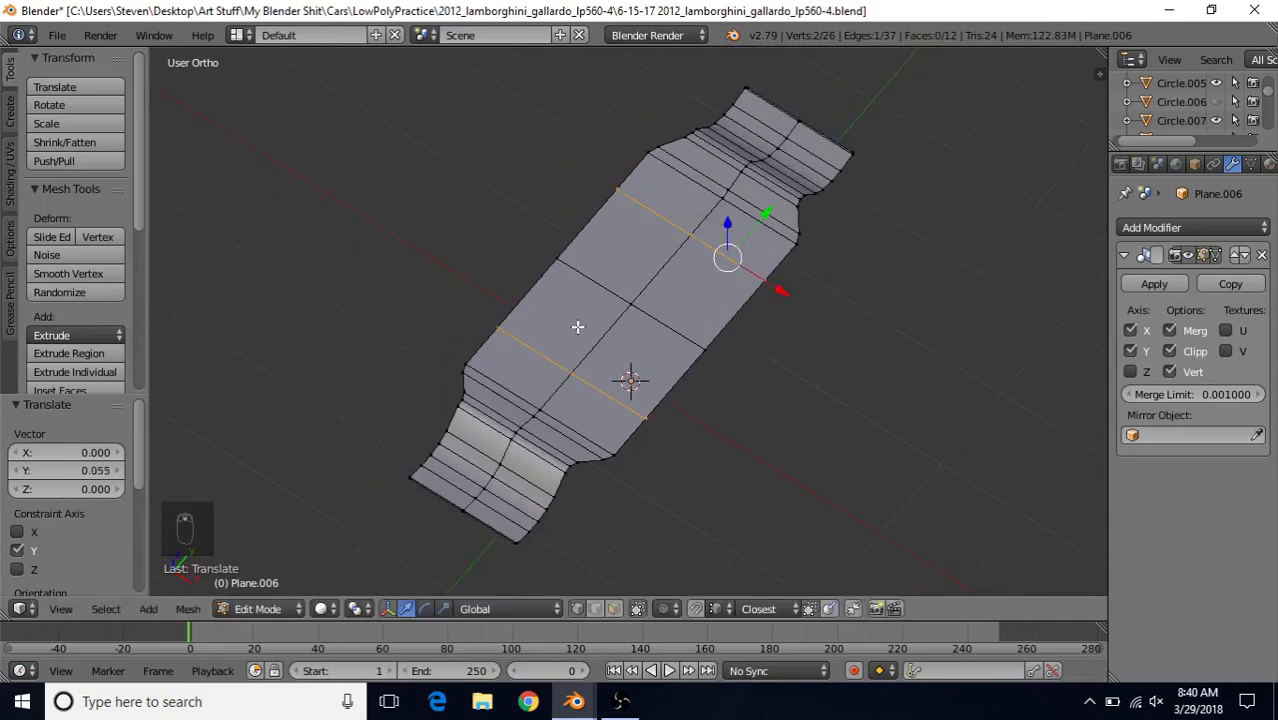
Step: Apply the plate's Mirror modifier and return to editing the full mesh
{"action": "middle_click_drag", "start_coordinate": [540, 334], "coordinate": [576, 522]}
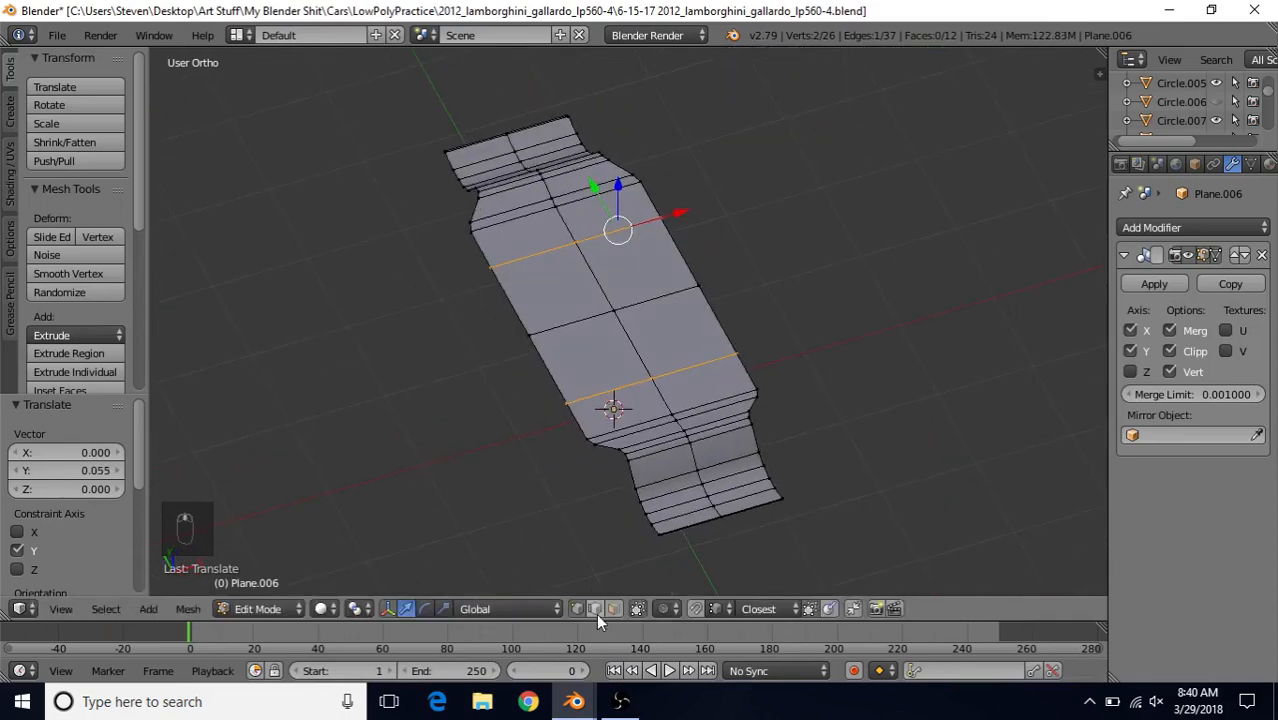
{"action": "right_click", "coordinate": [556, 382], "text": "alt"}
{"action": "scroll", "coordinate": [536, 300], "scroll_direction": "down", "scroll_amount": 1}
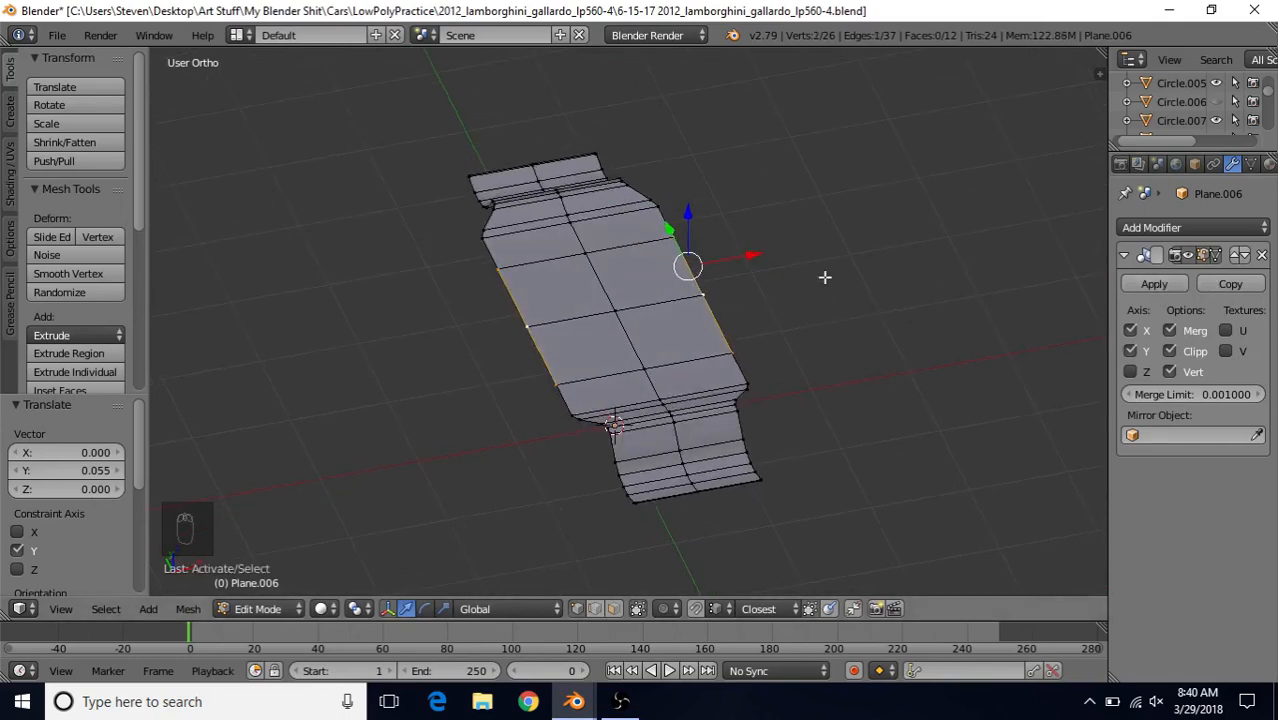
{"action": "middle_click_drag", "start_coordinate": [687, 276], "coordinate": [665, 322]}
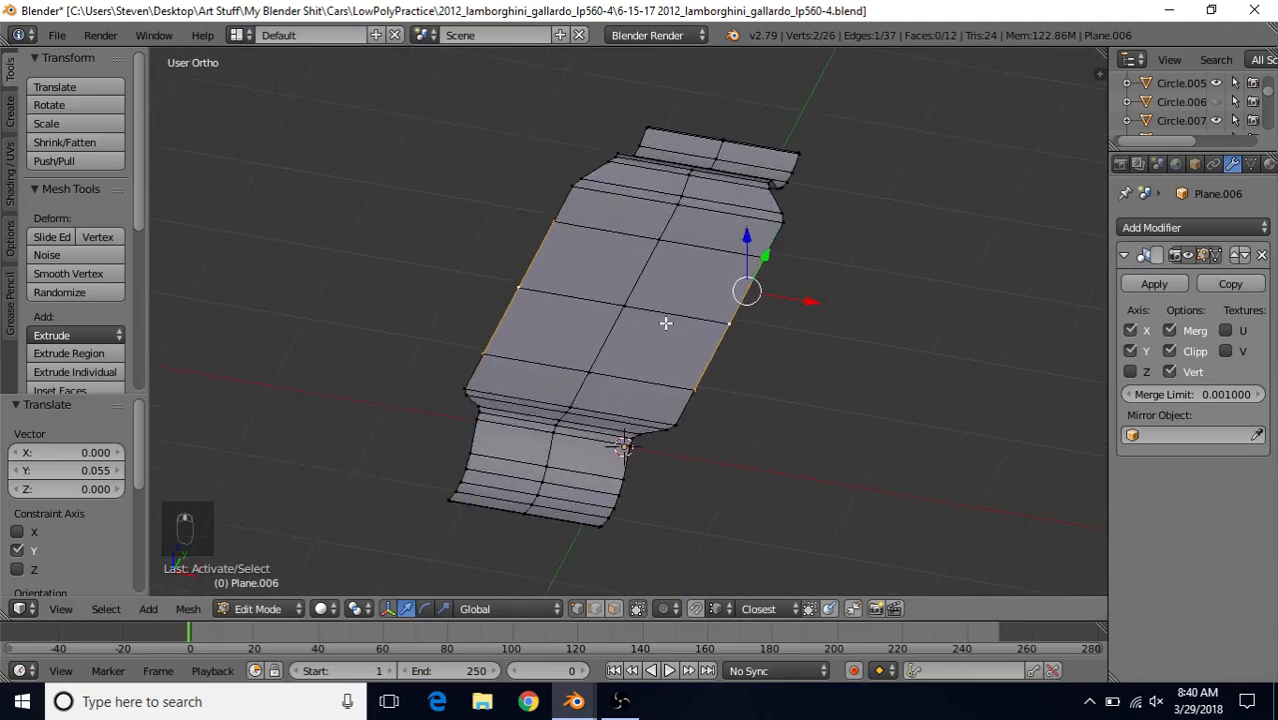
{"action": "key", "text": "Tab"}
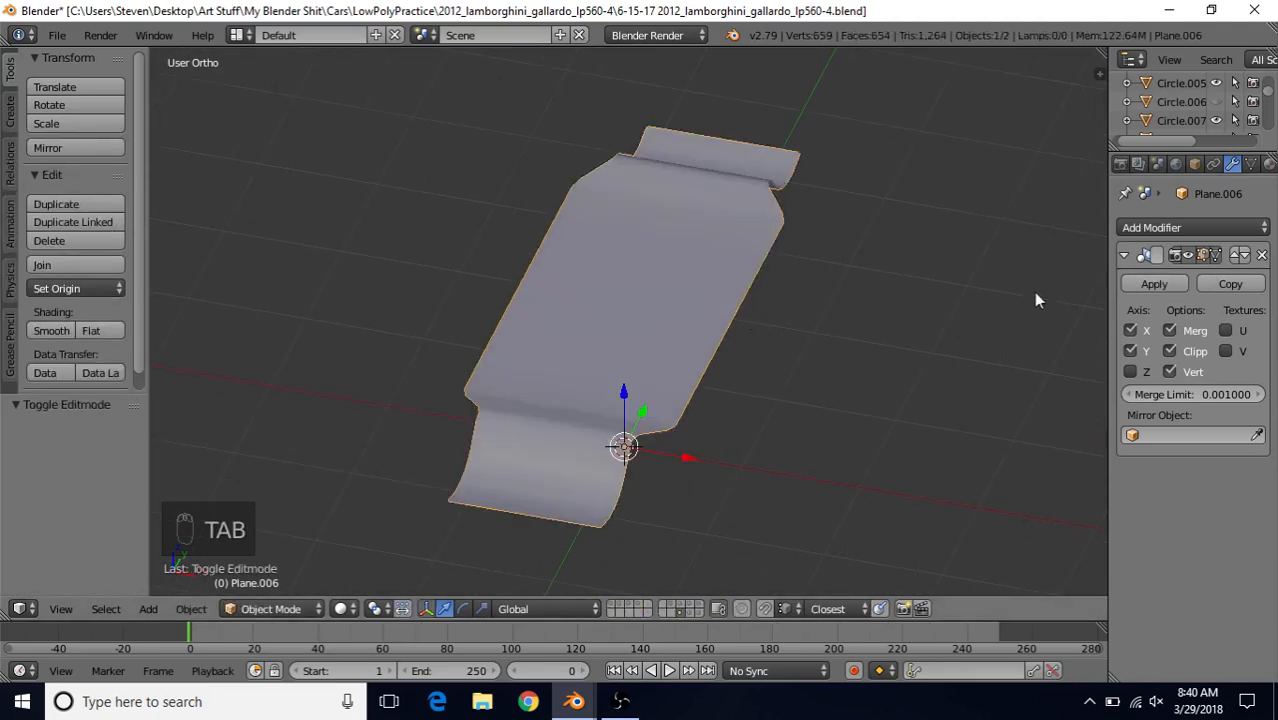
{"action": "left_click", "coordinate": [1160, 284]}
{"action": "key", "text": "Tab"}
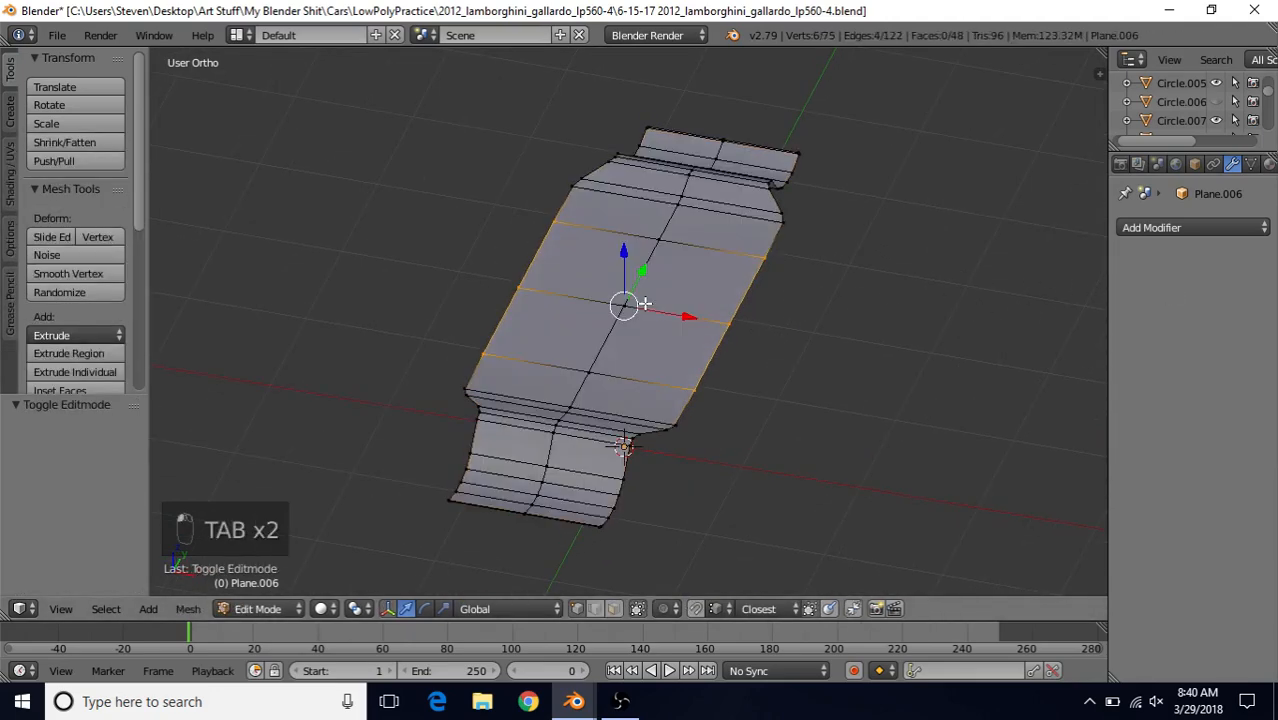
Step: Extrude the three side-edge vertices between the two cross loops 0.109 outward along X on one side only
{"action": "right_click", "coordinate": [485, 349]}
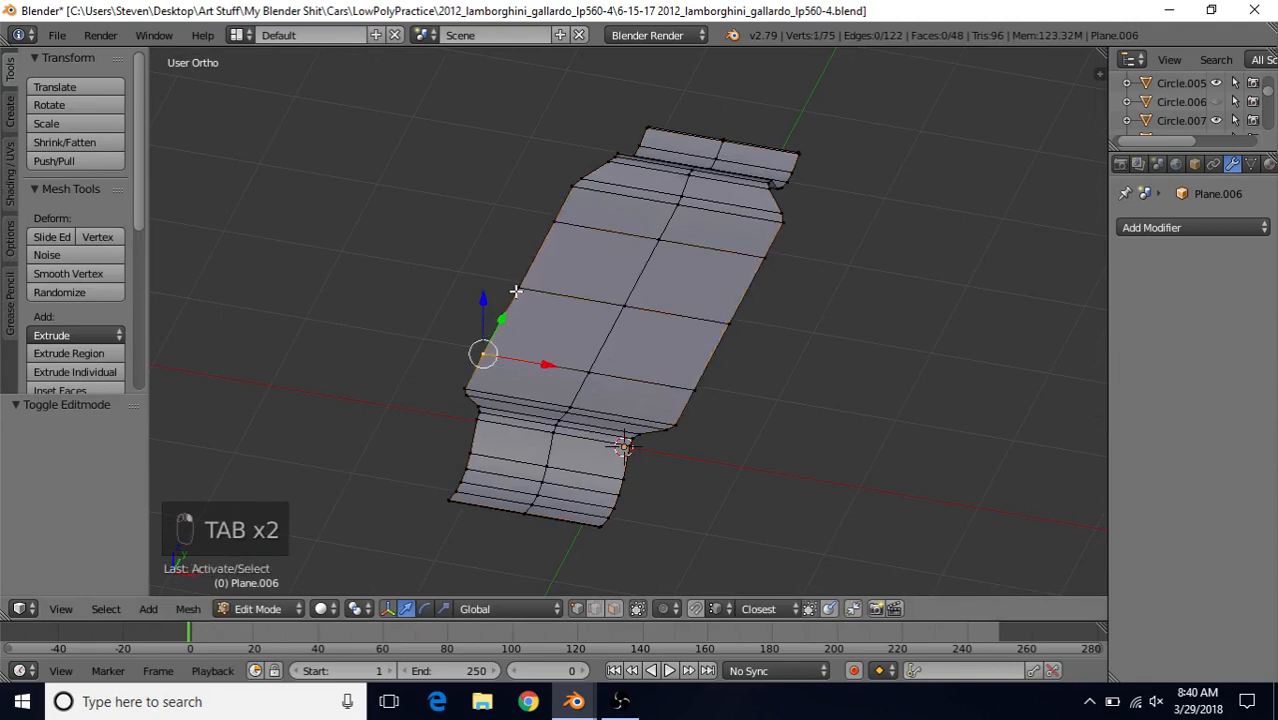
{"action": "right_click", "coordinate": [517, 291], "text": "shift"}
{"action": "right_click", "coordinate": [550, 221], "text": "shift"}
{"action": "middle_click_drag", "start_coordinate": [508, 305], "coordinate": [567, 266]}
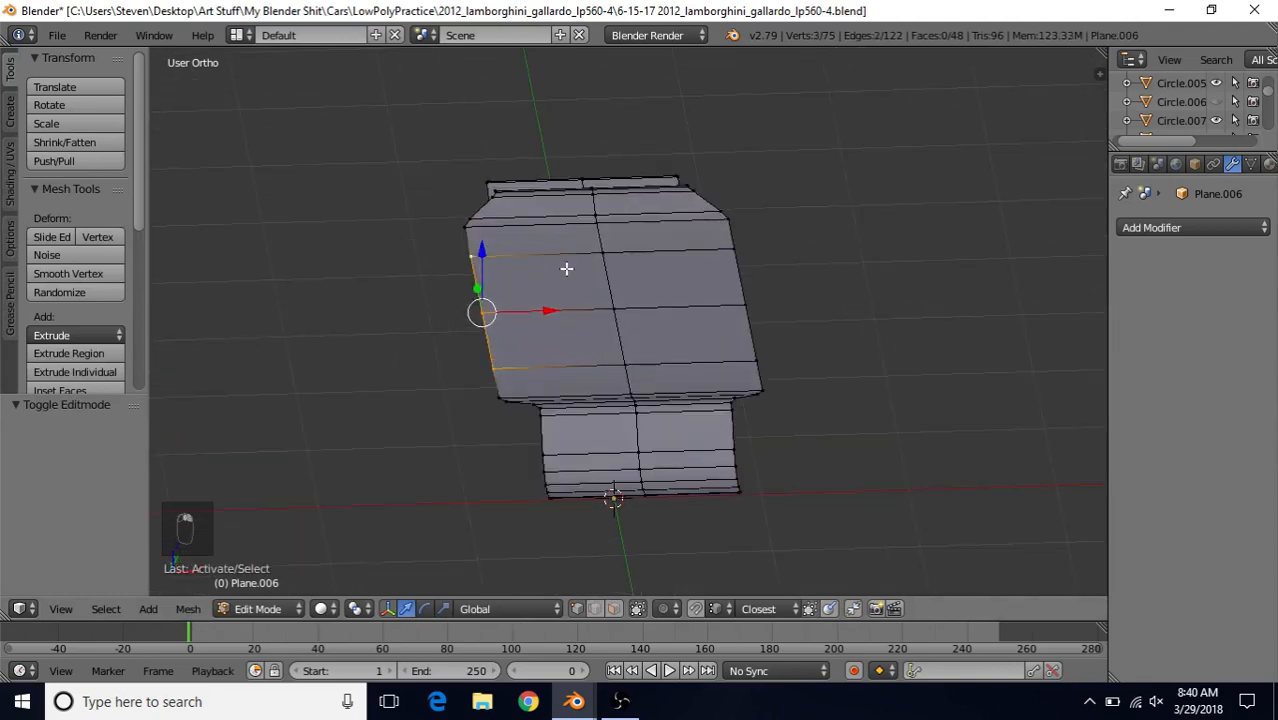
{"action": "key", "text": "e"}
{"action": "right_click", "coordinate": [538, 238]}
{"action": "key", "text": "e"}
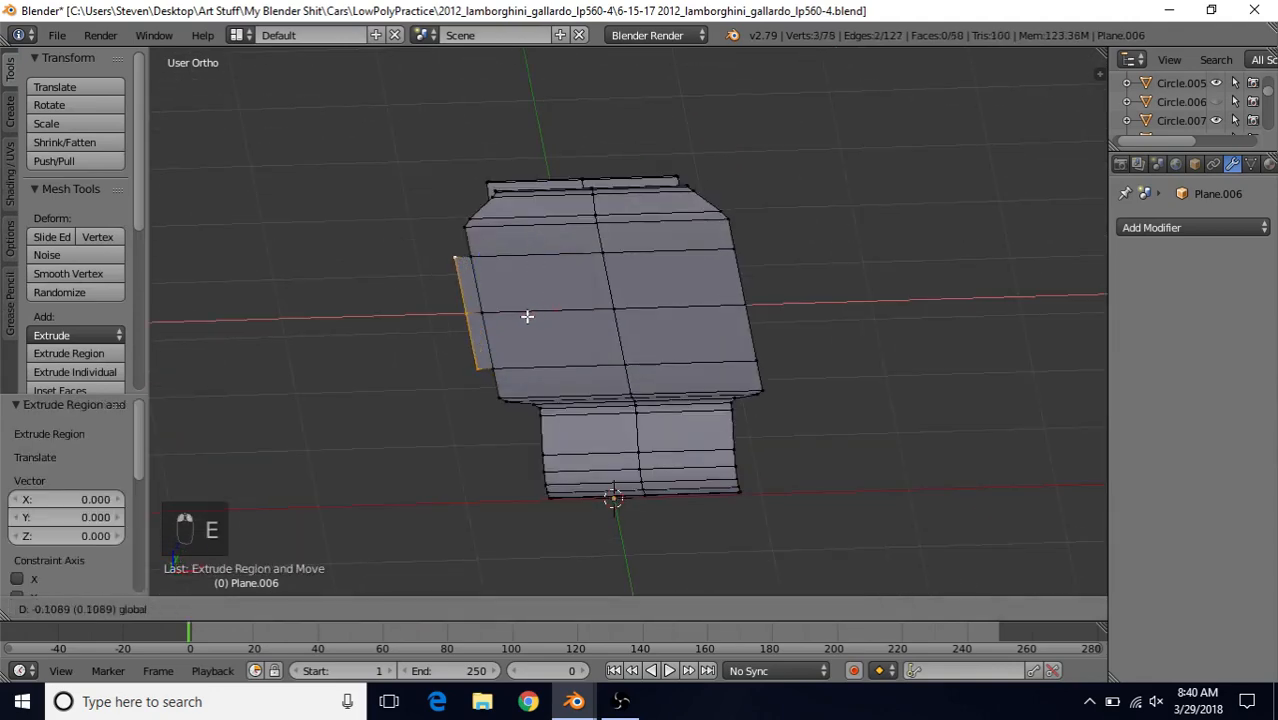
{"action": "left_click_drag", "start_coordinate": [527, 316], "coordinate": [528, 315]}
Step: Extrude the side tab's outer edge 0.350 straight down along Z to form a hanging flap
{"action": "key", "text": "e"}
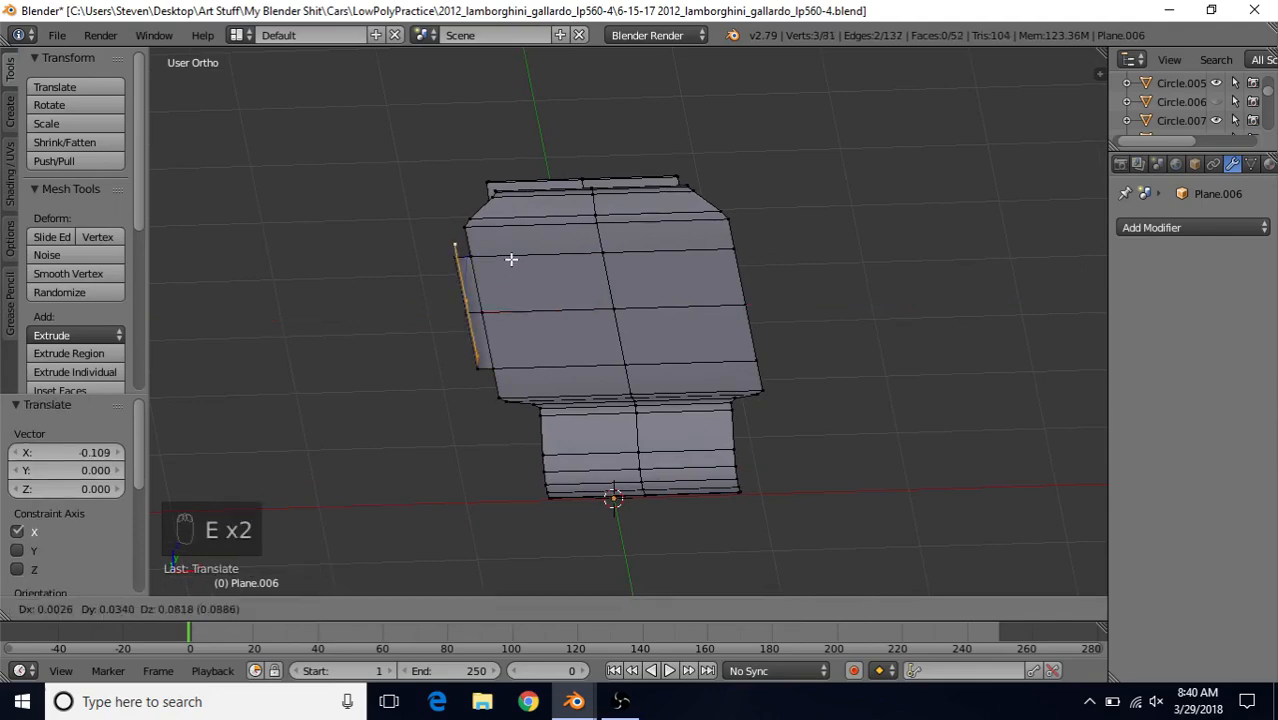
{"action": "right_click", "coordinate": [510, 260]}
{"action": "left_click_drag", "start_coordinate": [469, 254], "coordinate": [477, 301]}
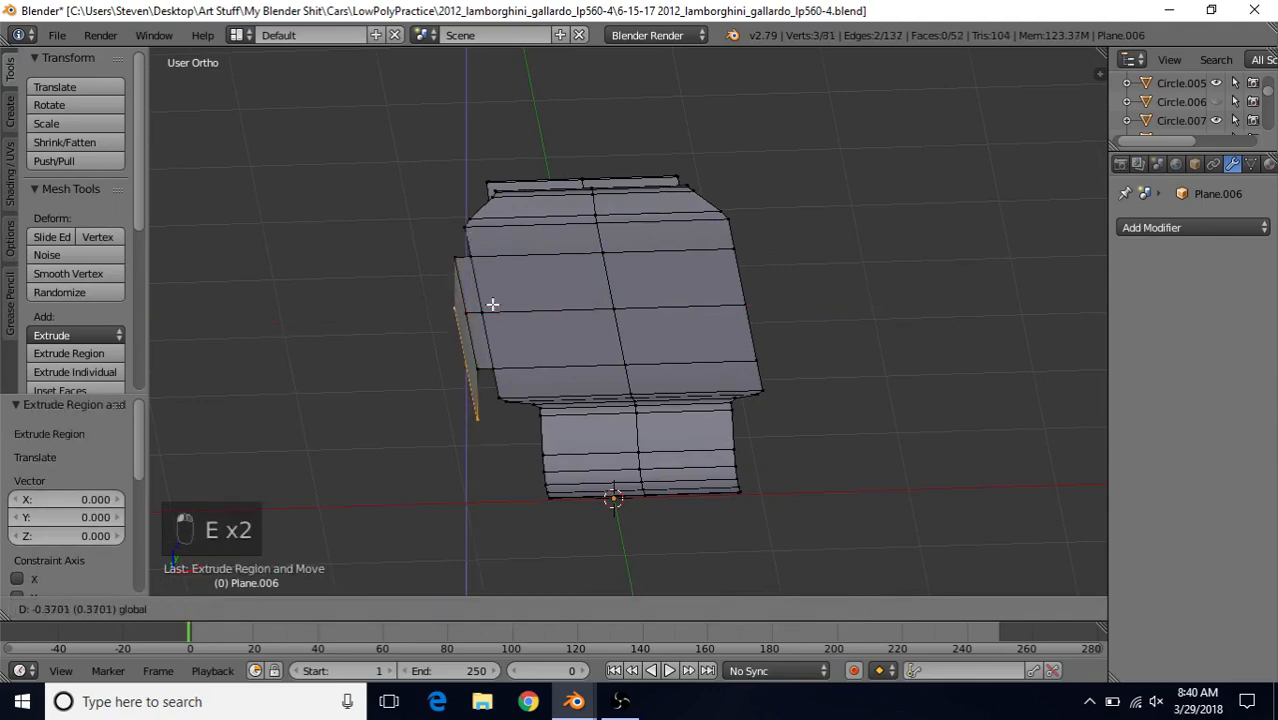
{"action": "left_click", "coordinate": [494, 305]}
{"action": "mouse_move", "coordinate": [494, 305]}
{"action": "middle_mouse_down"}
{"action": "mouse_move", "coordinate": [727, 314]}
{"action": "mouse_move", "coordinate": [471, 315]}
{"action": "middle_mouse_up"}
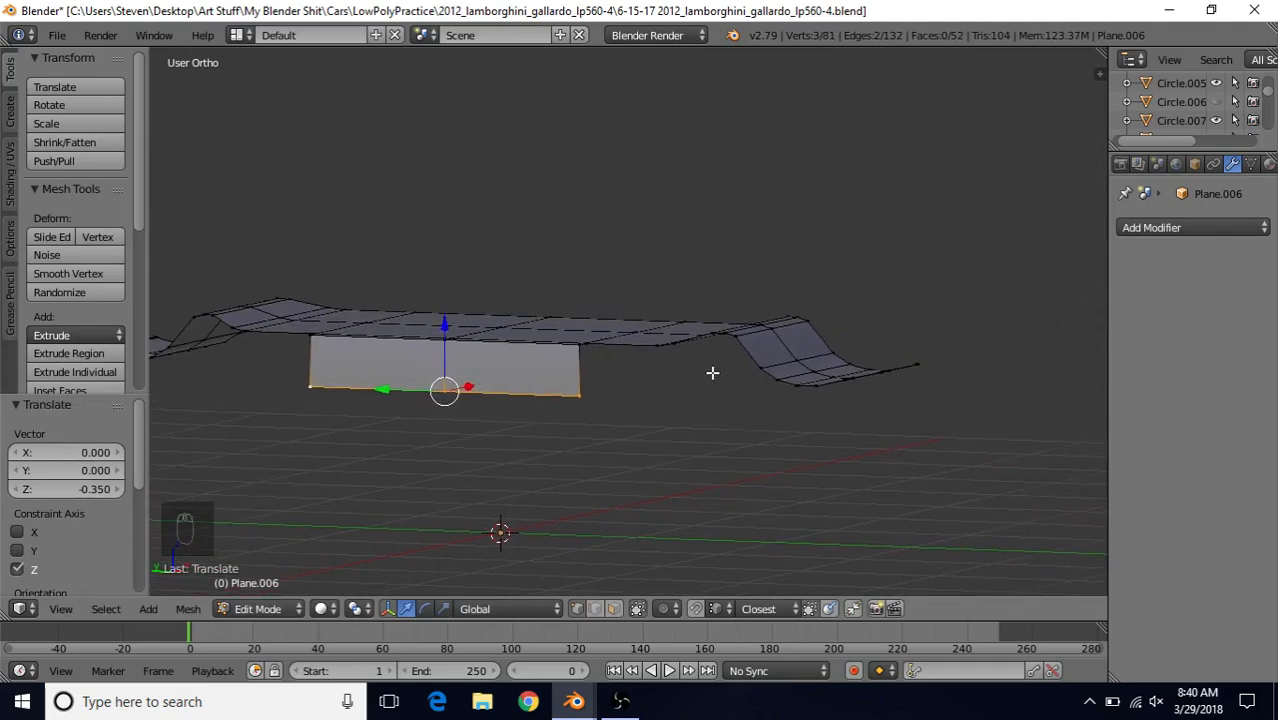
Step: Shorten the flap by moving its lower edge 0.092 up along Z, in line with the curved end's lowest point
{"action": "middle_click_drag", "start_coordinate": [712, 373], "coordinate": [834, 380]}
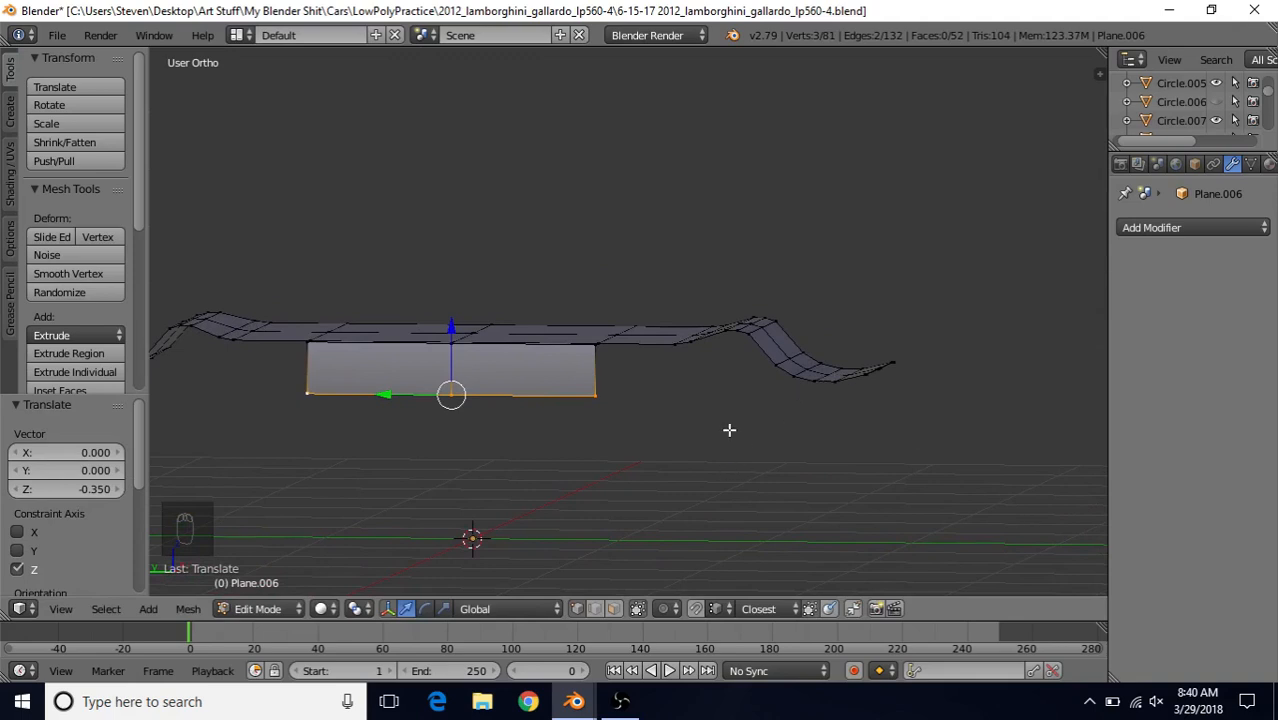
{"action": "middle_click_drag", "start_coordinate": [636, 411], "coordinate": [579, 448]}
{"action": "scroll", "coordinate": [351, 376], "scroll_direction": "up", "scroll_amount": 1}
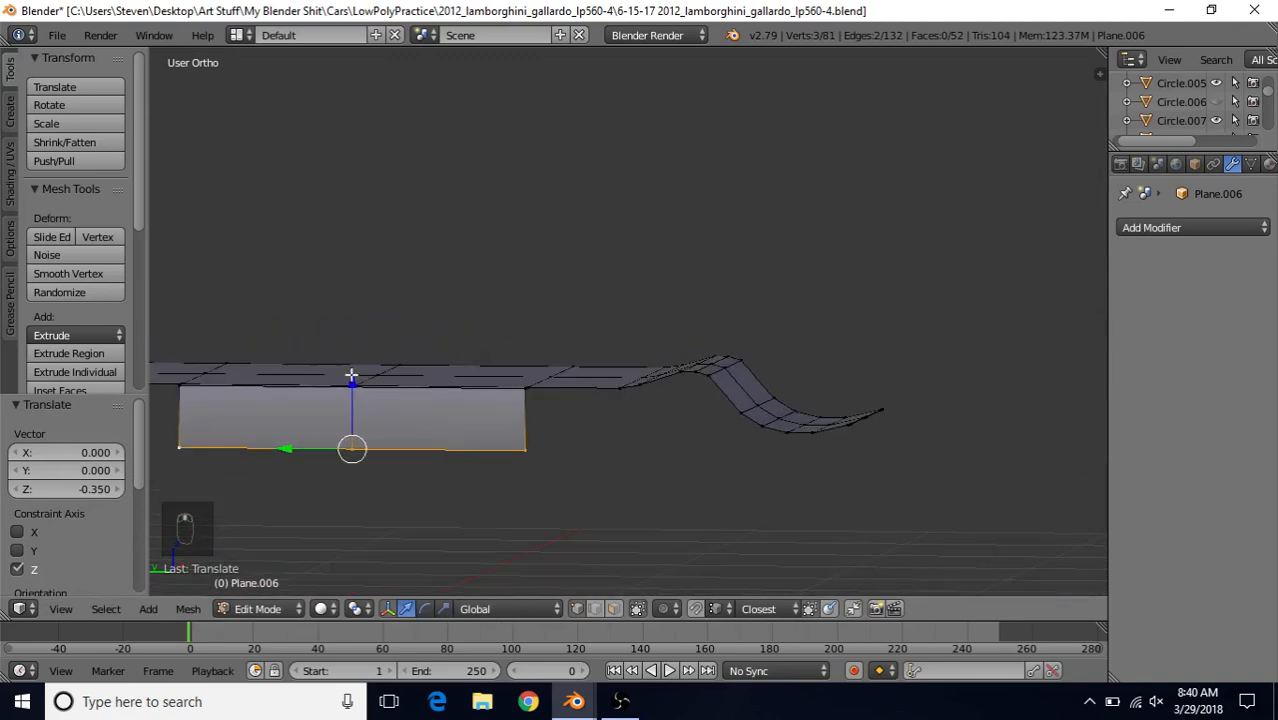
{"action": "key", "text": "g"}
{"action": "key", "text": "z"}
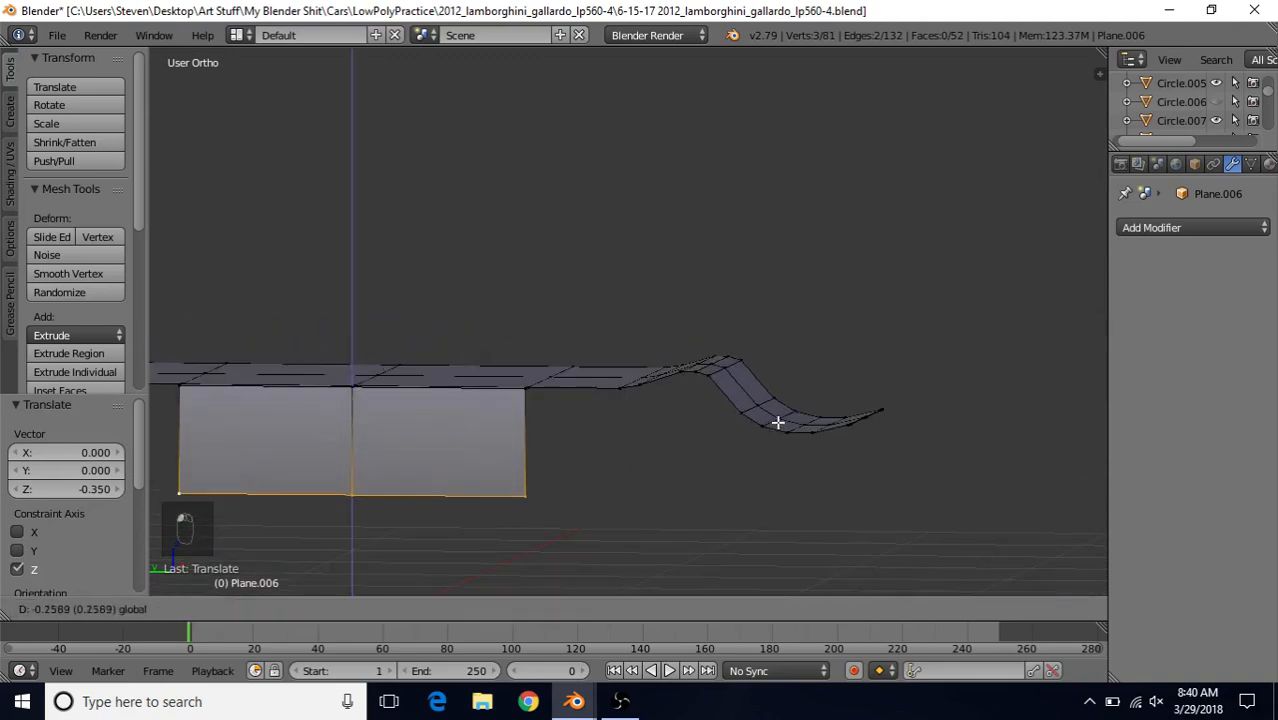
{"action": "left_click", "coordinate": [787, 435]}
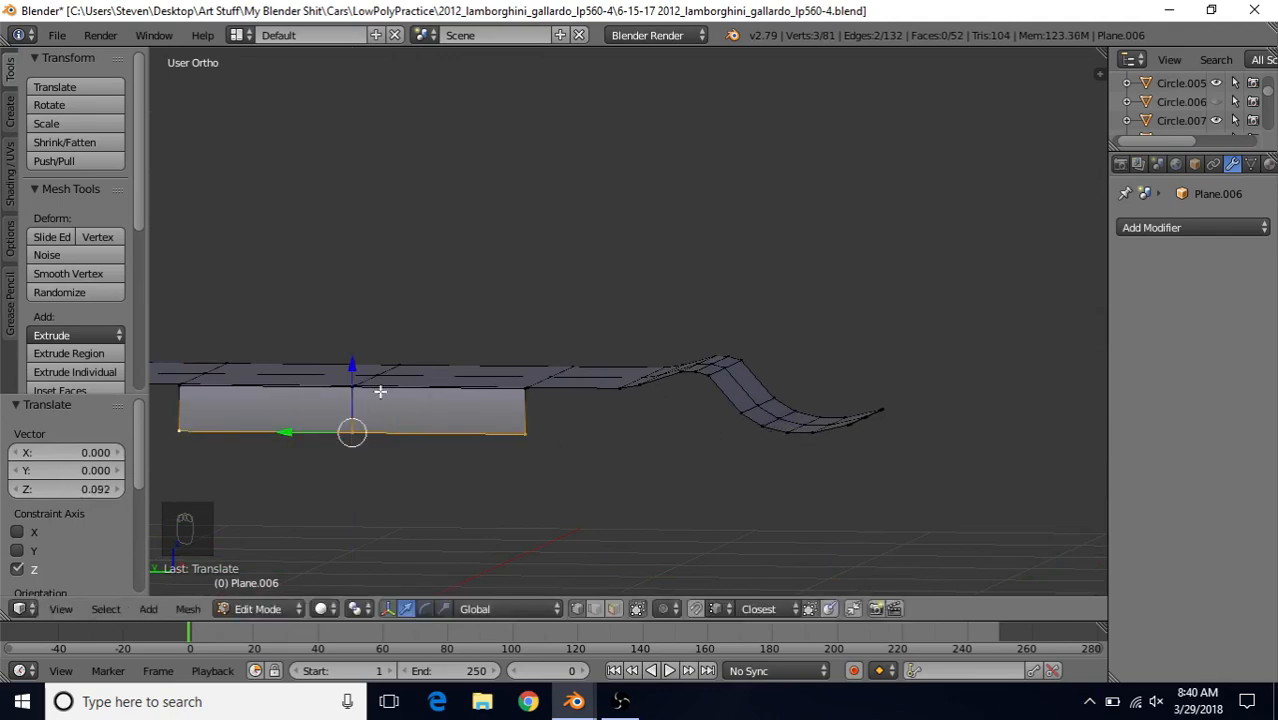
Step: Bevel the edge loop where the side tab folds down, with an offset of 0.059 and 2 segments
{"action": "middle_click_drag", "start_coordinate": [380, 391], "coordinate": [595, 385]}
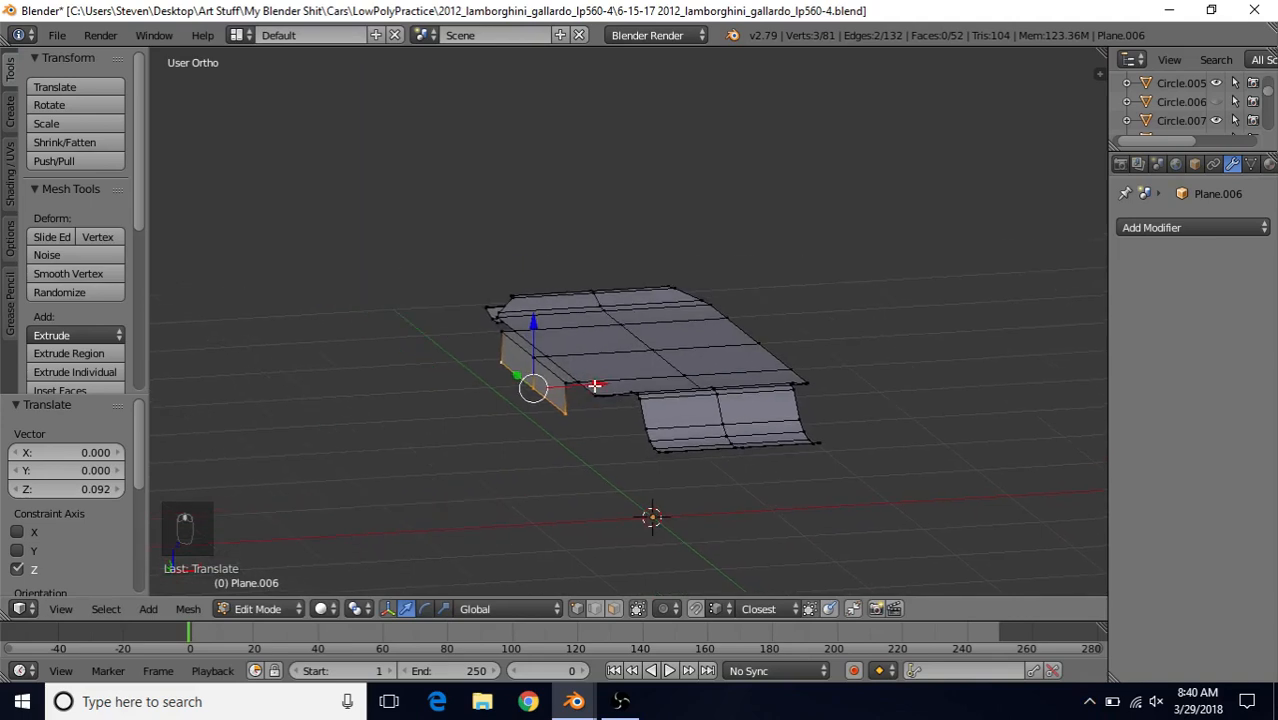
{"action": "scroll", "coordinate": [595, 385], "scroll_direction": "up", "scroll_amount": 3}
{"action": "right_click", "coordinate": [502, 408], "text": "alt"}
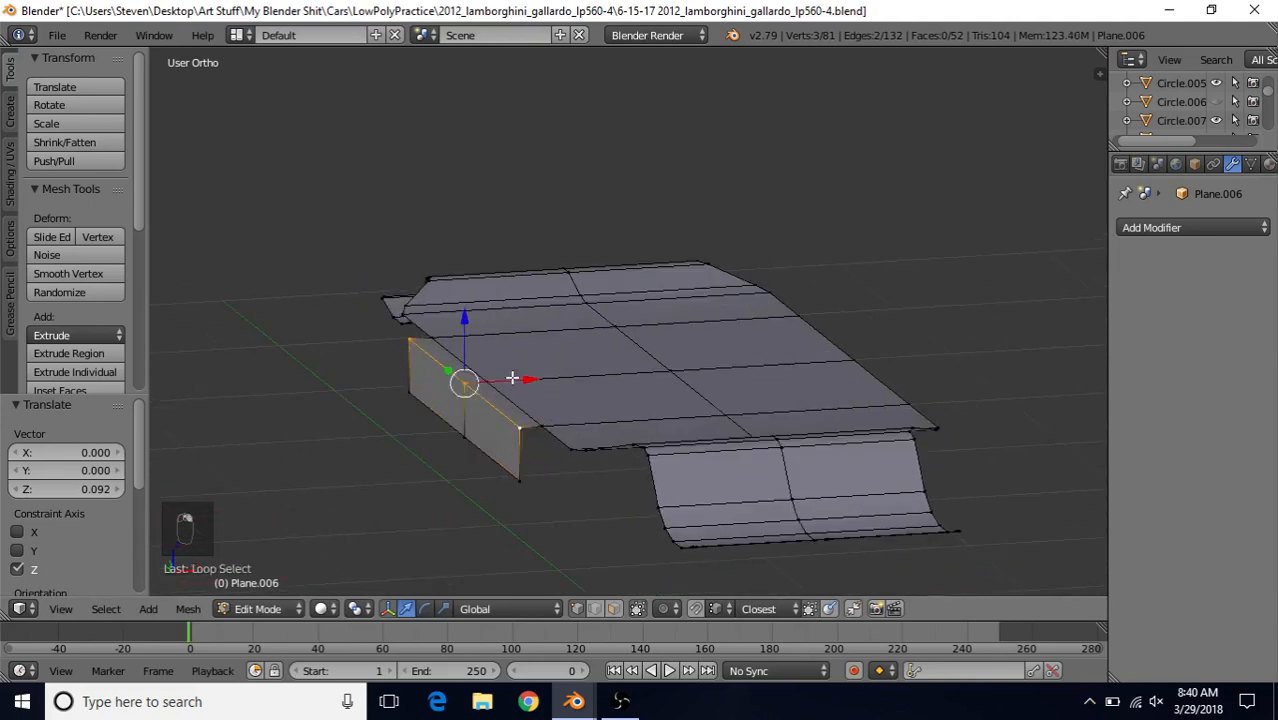
{"action": "middle_click_drag", "start_coordinate": [512, 378], "coordinate": [530, 353]}
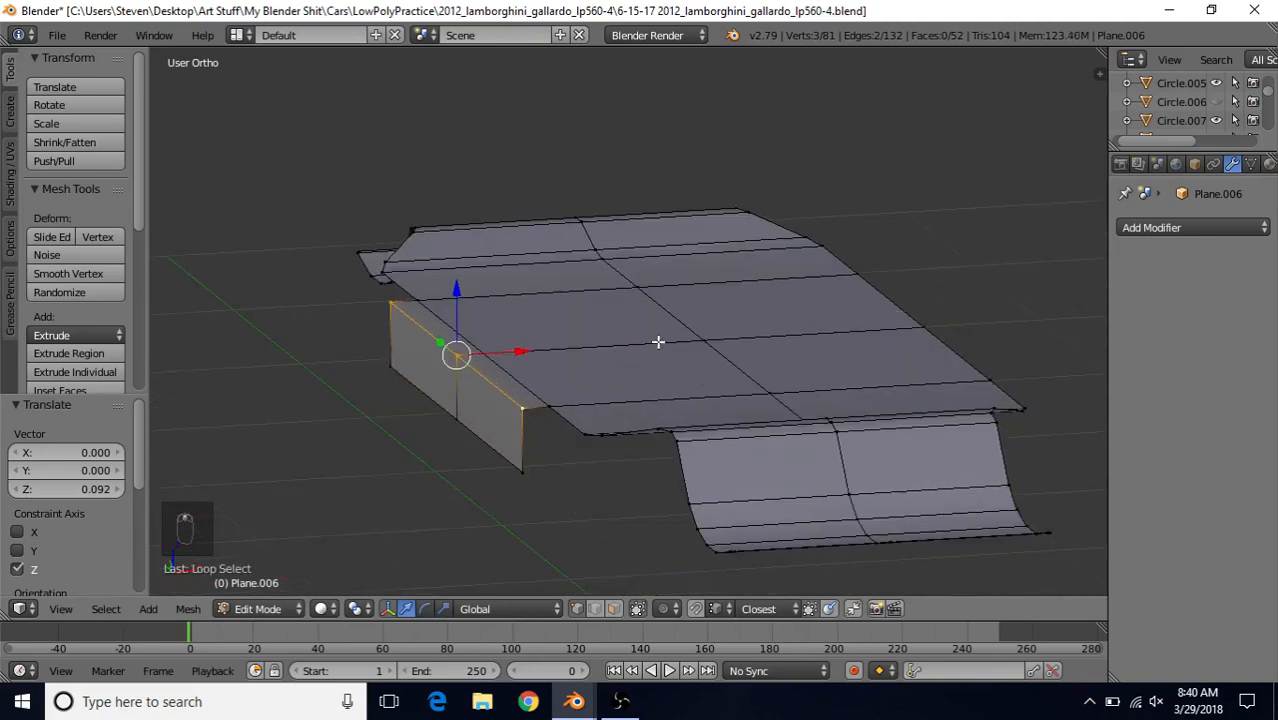
{"action": "key", "text": "ctrl+b"}
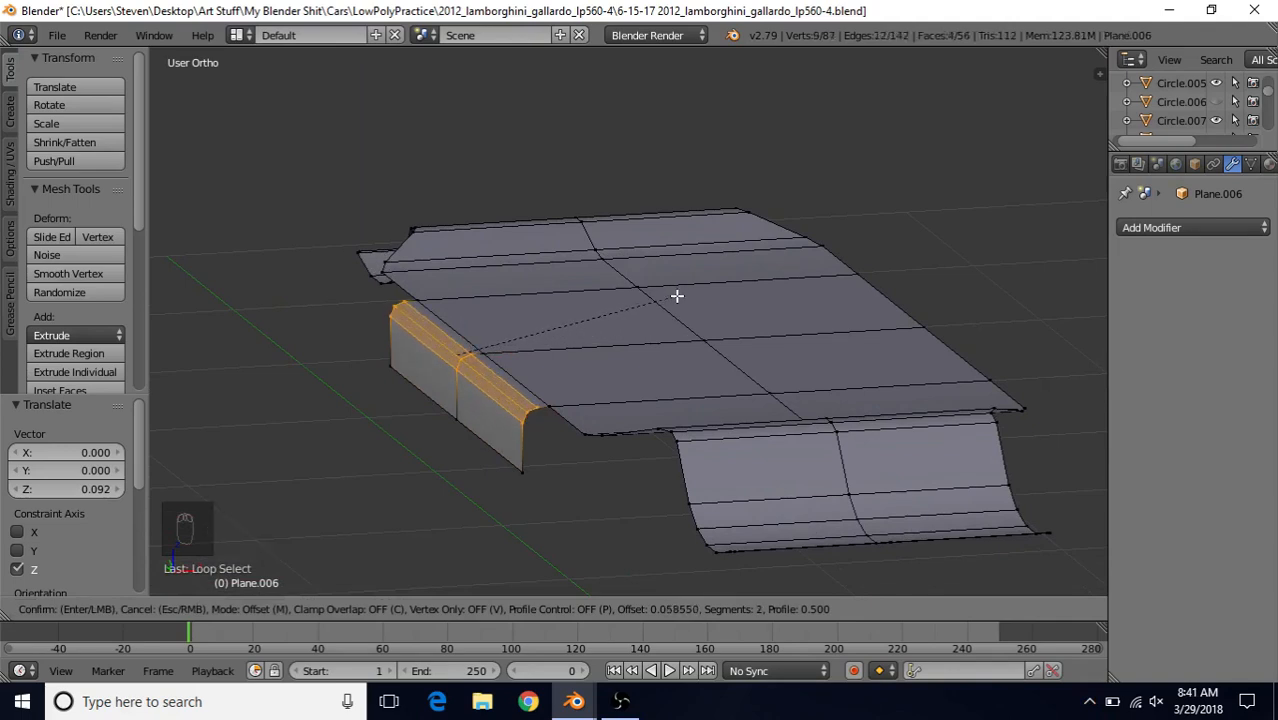
{"action": "left_click", "coordinate": [677, 296]}
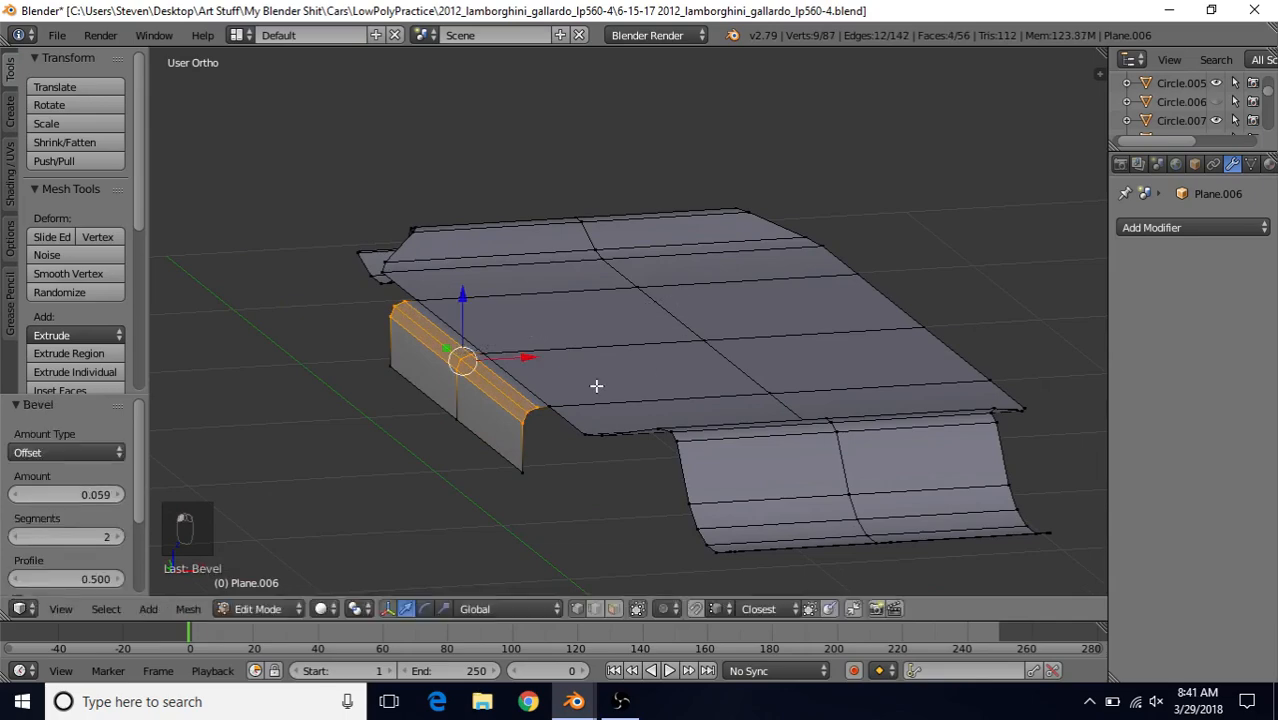
{"action": "scroll", "coordinate": [570, 397], "scroll_direction": "down", "scroll_amount": 3}
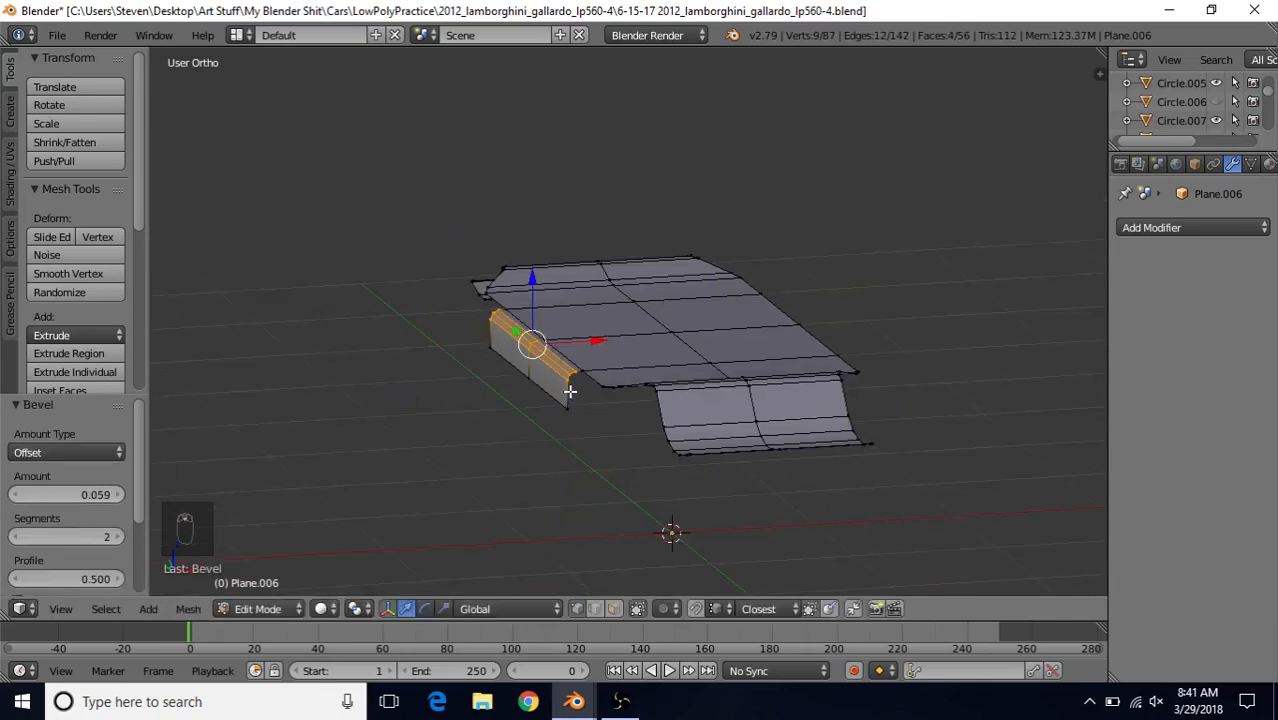
Step: Leave mesh editing, unhide the block beneath the plate, and select only the plate
{"action": "key", "text": "Tab"}
{"action": "middle_click_drag", "start_coordinate": [569, 390], "coordinate": [545, 372]}
{"action": "middle_click_drag", "start_coordinate": [526, 396], "coordinate": [556, 389]}
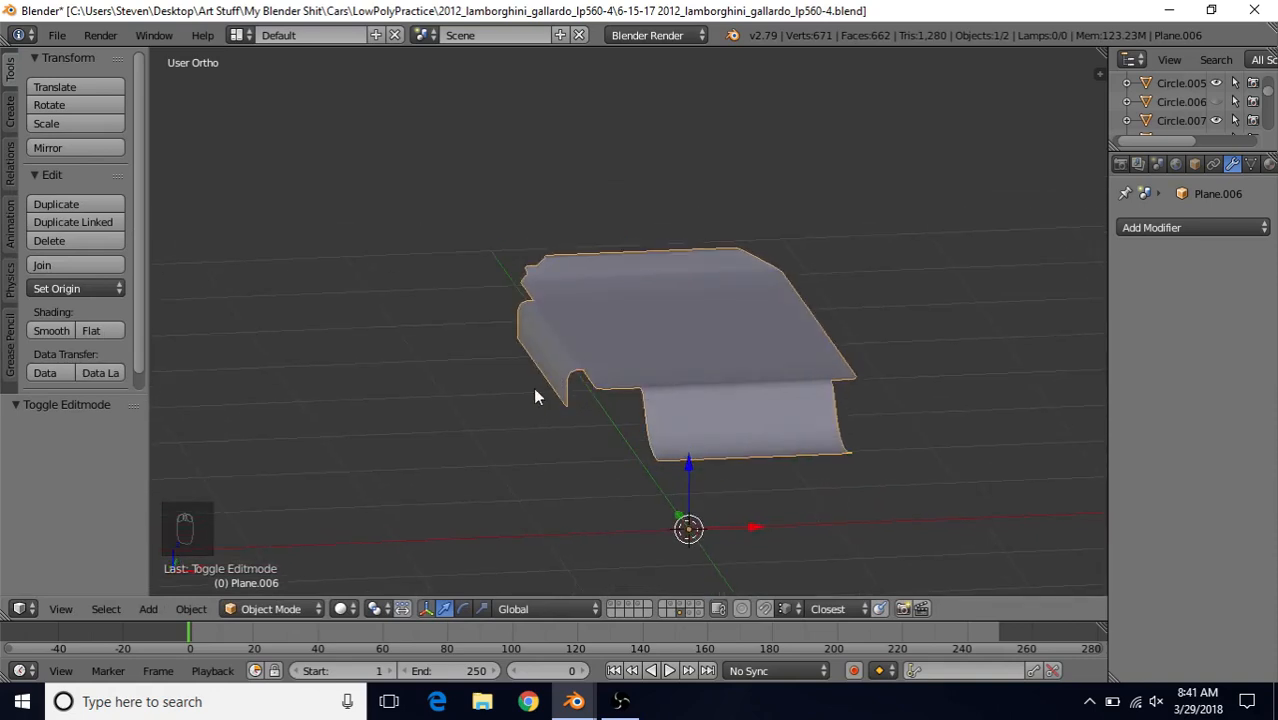
{"action": "key", "text": "alt+h"}
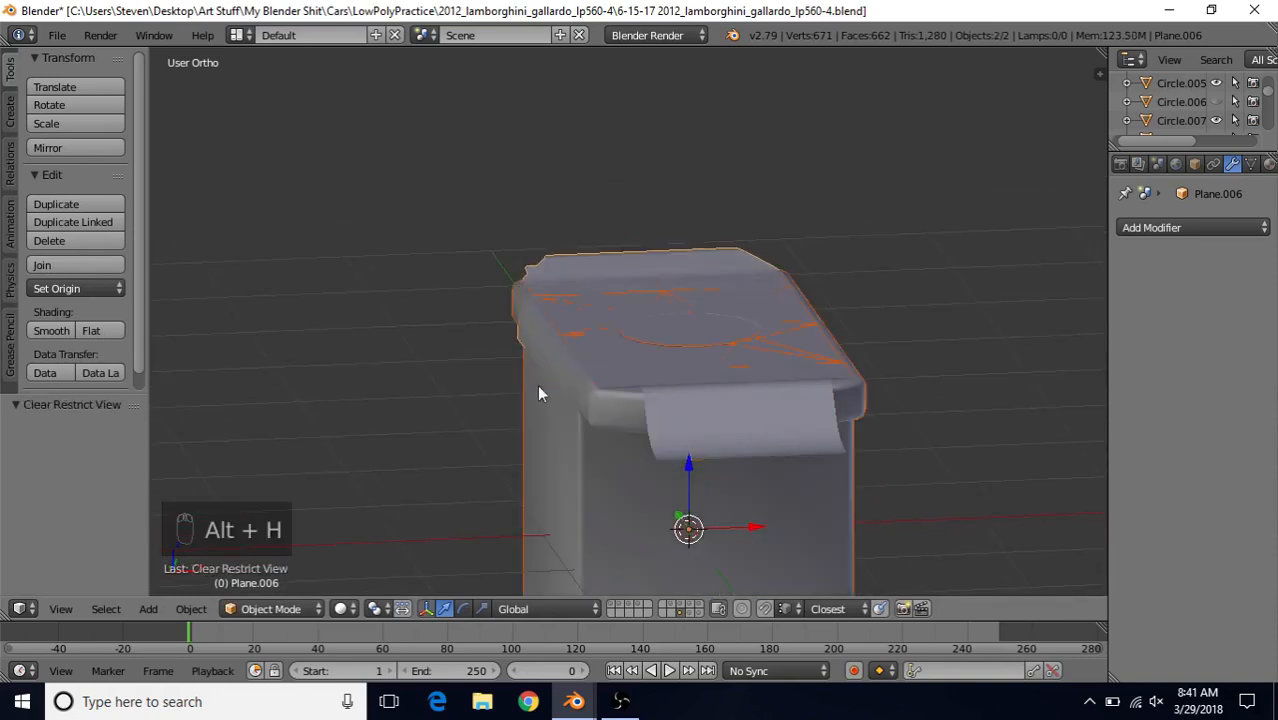
{"action": "right_click", "coordinate": [602, 508]}
{"action": "middle_click_drag", "start_coordinate": [602, 508], "coordinate": [549, 461]}
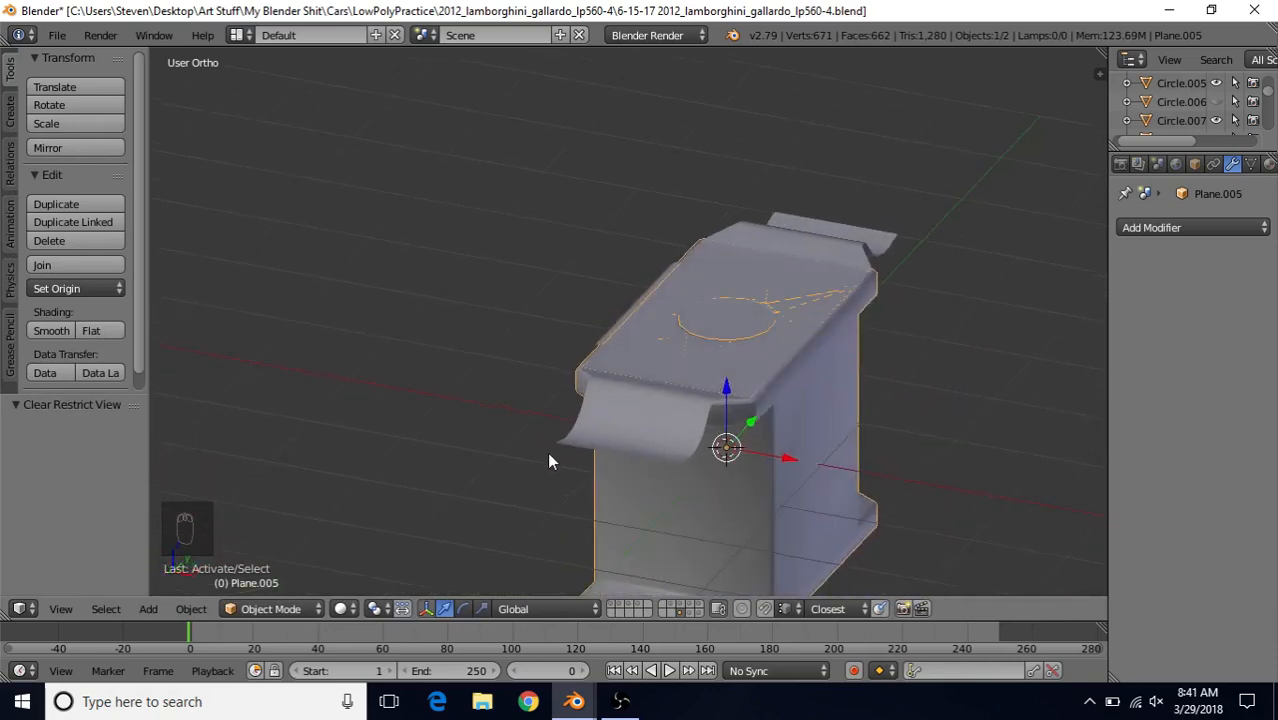
{"action": "right_click", "coordinate": [645, 424]}
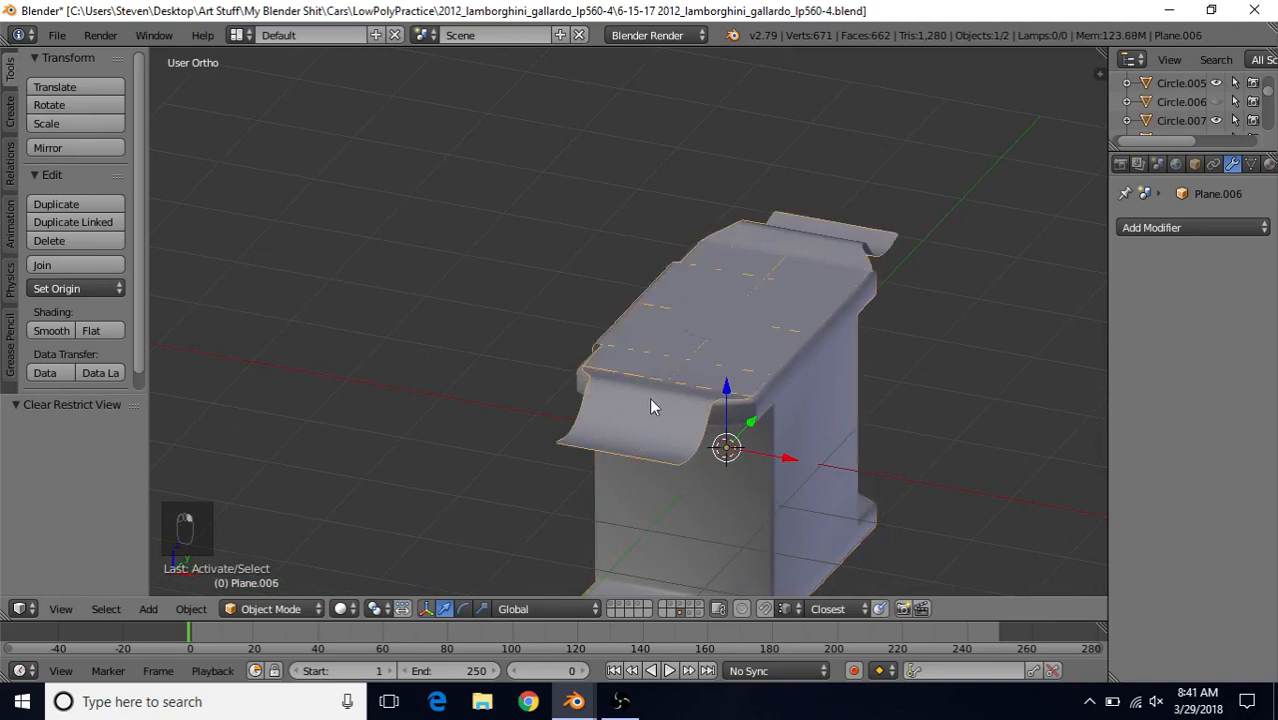
Step: Add a Solidify modifier to the plate and set its thickness to -0.068
{"action": "left_click", "coordinate": [1178, 227]}
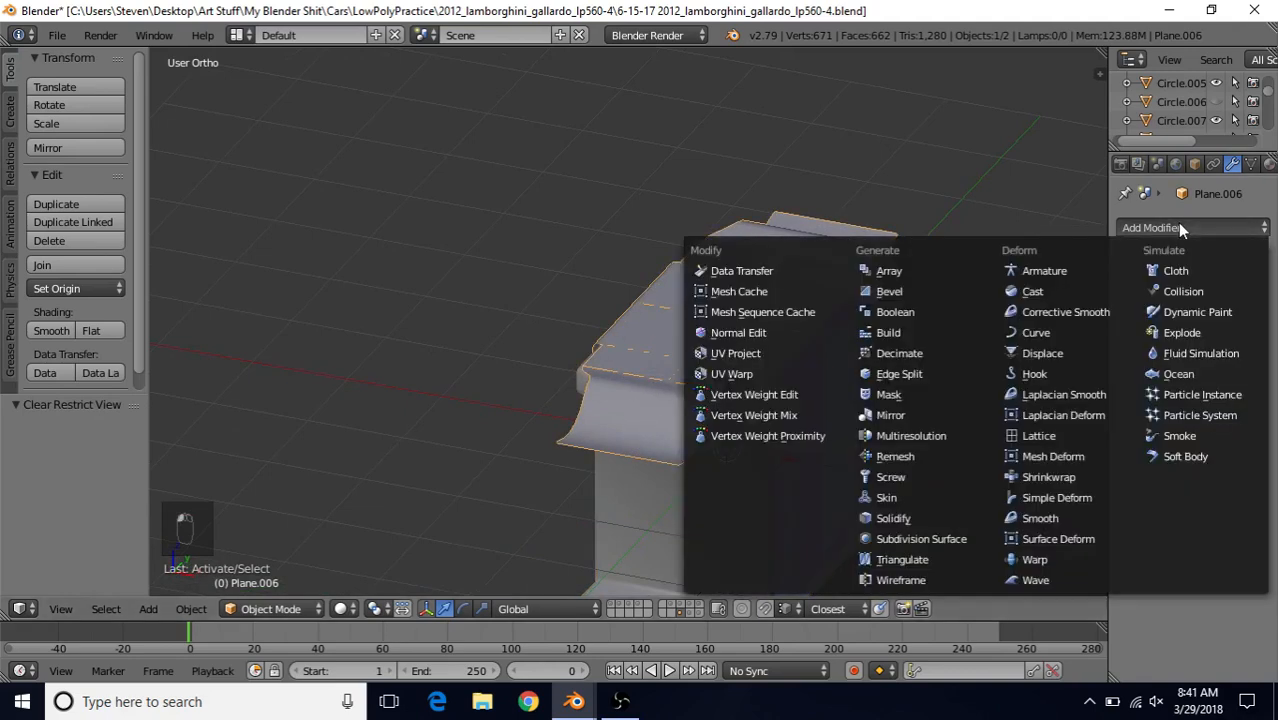
{"action": "left_click", "coordinate": [920, 526]}
{"action": "middle_click_drag", "start_coordinate": [782, 372], "coordinate": [875, 337]}
{"action": "left_click_drag", "start_coordinate": [1155, 310], "coordinate": [1088, 310]}
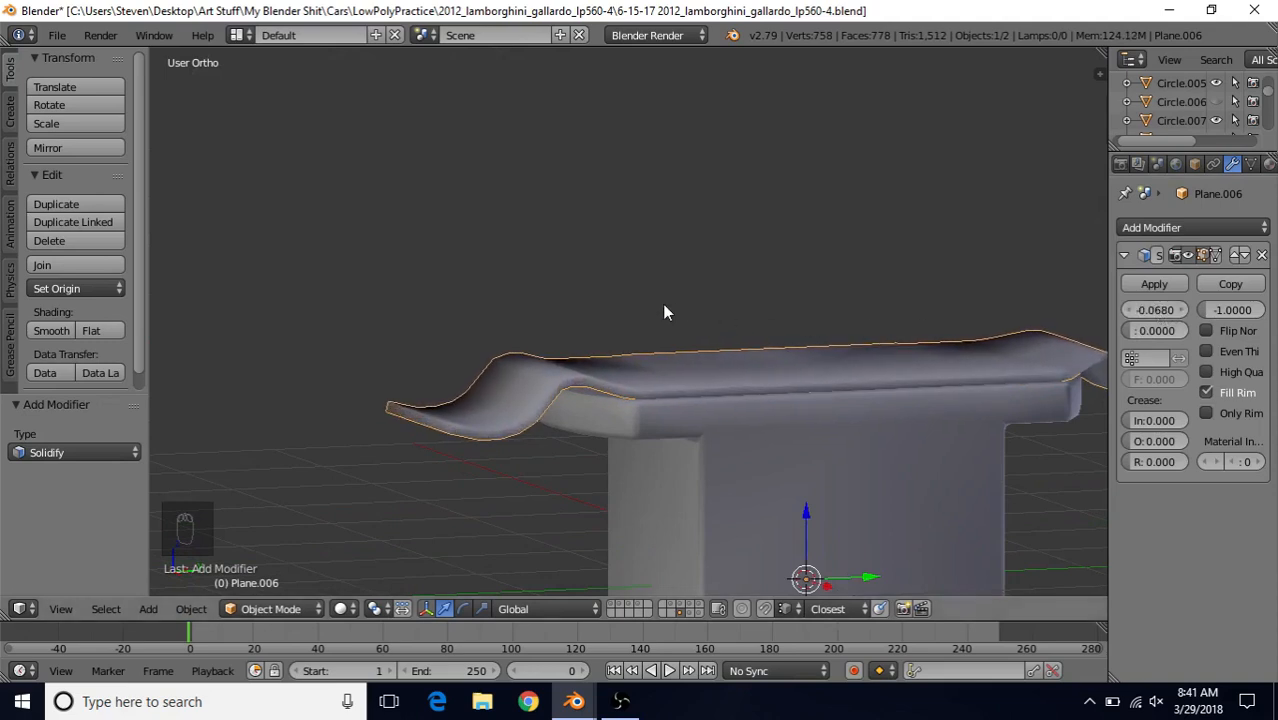
Step: Reduce the Solidify thickness slightly while checking the plate's side profile, and apply the modifier
{"action": "middle_click_drag", "start_coordinate": [662, 303], "coordinate": [624, 329]}
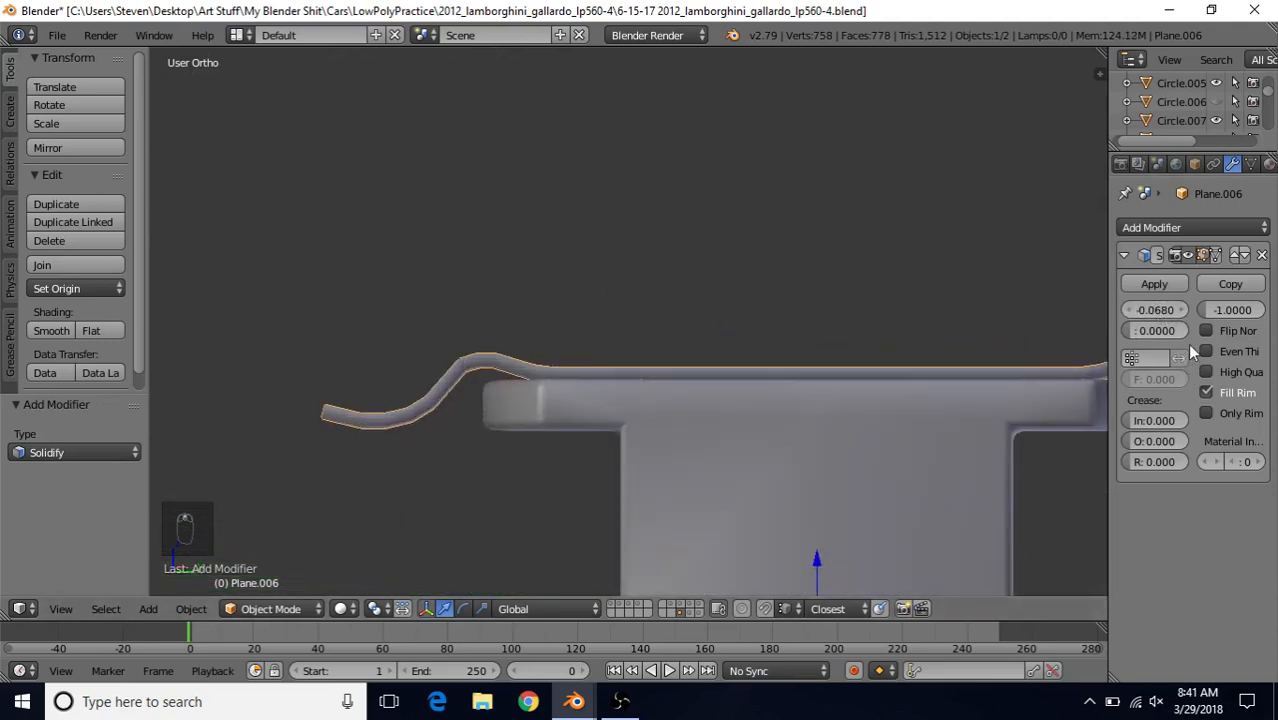
{"action": "left_click_drag", "start_coordinate": [1155, 310], "coordinate": [1164, 310]}
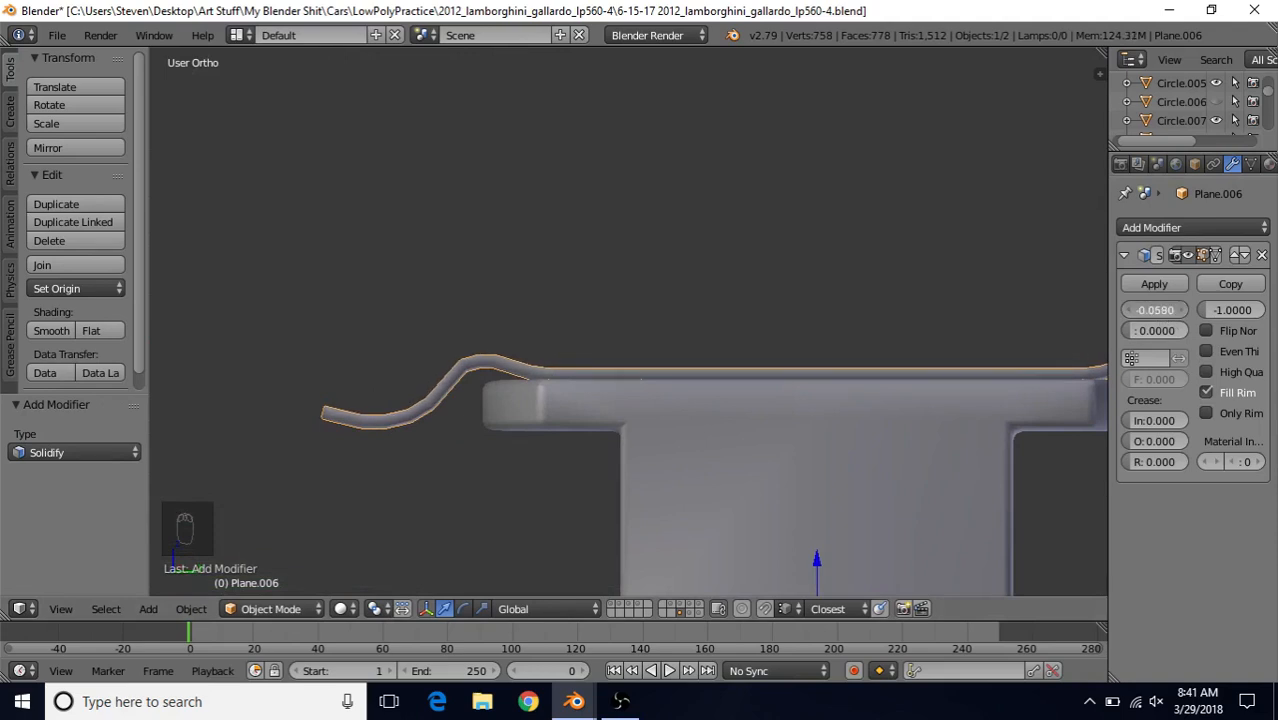
{"action": "left_click_drag", "start_coordinate": [1164, 310], "coordinate": [1170, 310]}
{"action": "middle_click_drag", "start_coordinate": [580, 400], "coordinate": [990, 302]}
{"action": "left_click", "coordinate": [1153, 285]}
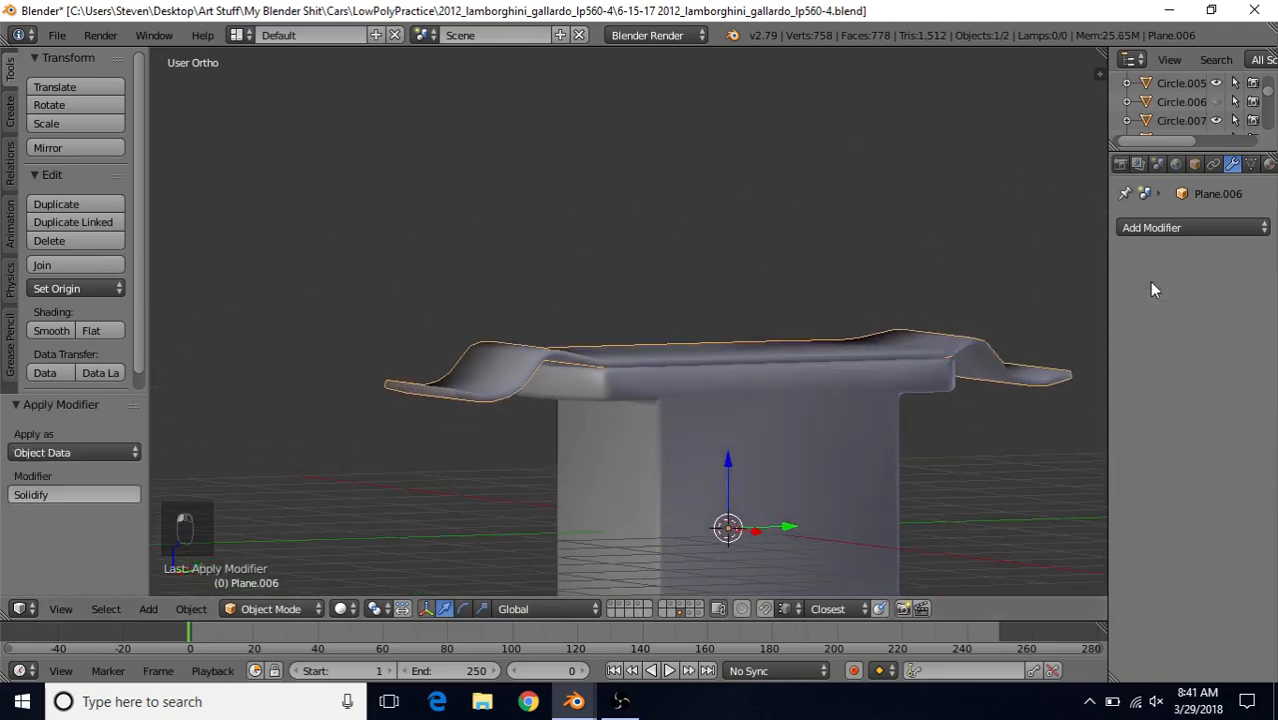
Step: Add the hanging flap's vertices to the selected bend in wireframe, and move the side tab slightly inward along X toward the block
{"action": "middle_click_drag", "start_coordinate": [605, 389], "coordinate": [668, 334]}
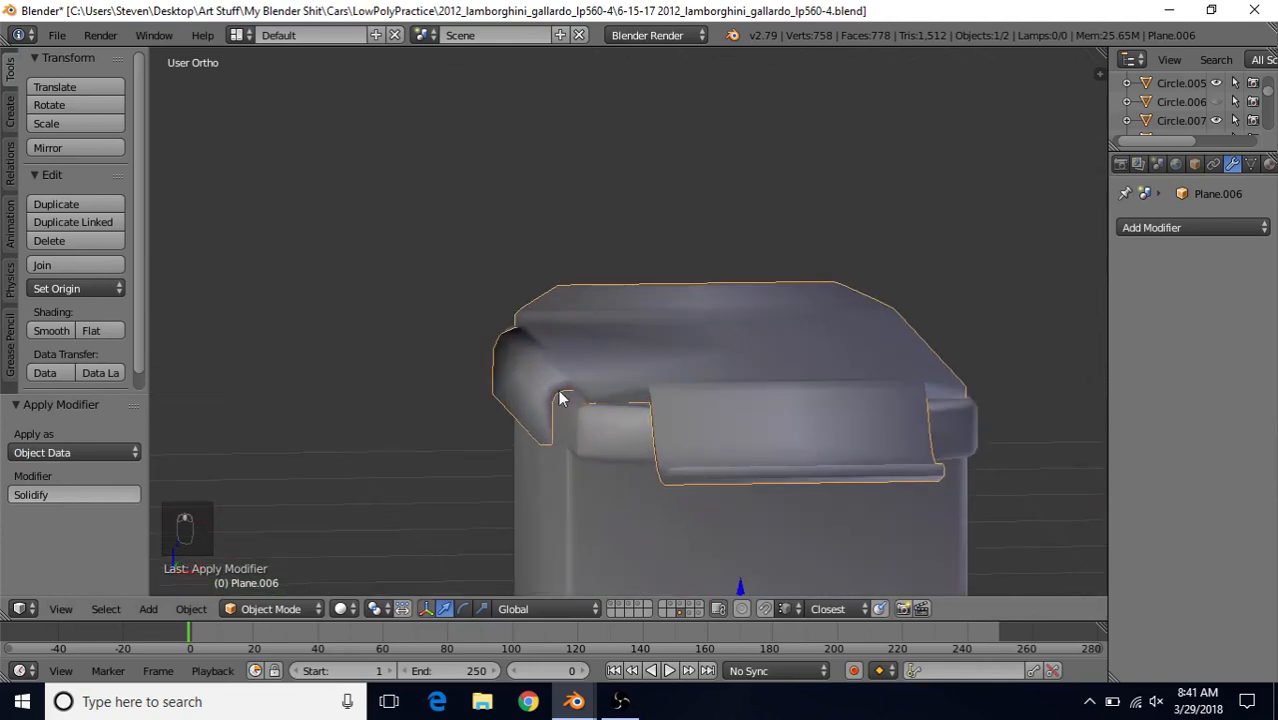
{"action": "mouse_move", "coordinate": [560, 392]}
{"action": "middle_mouse_down"}
{"action": "mouse_move", "coordinate": [543, 357]}
{"action": "mouse_move", "coordinate": [539, 413]}
{"action": "mouse_move", "coordinate": [602, 391]}
{"action": "mouse_move", "coordinate": [595, 405]}
{"action": "middle_mouse_up"}
{"action": "key", "text": "Tab"}
{"action": "scroll", "coordinate": [555, 370], "scroll_direction": "up", "scroll_amount": 3}
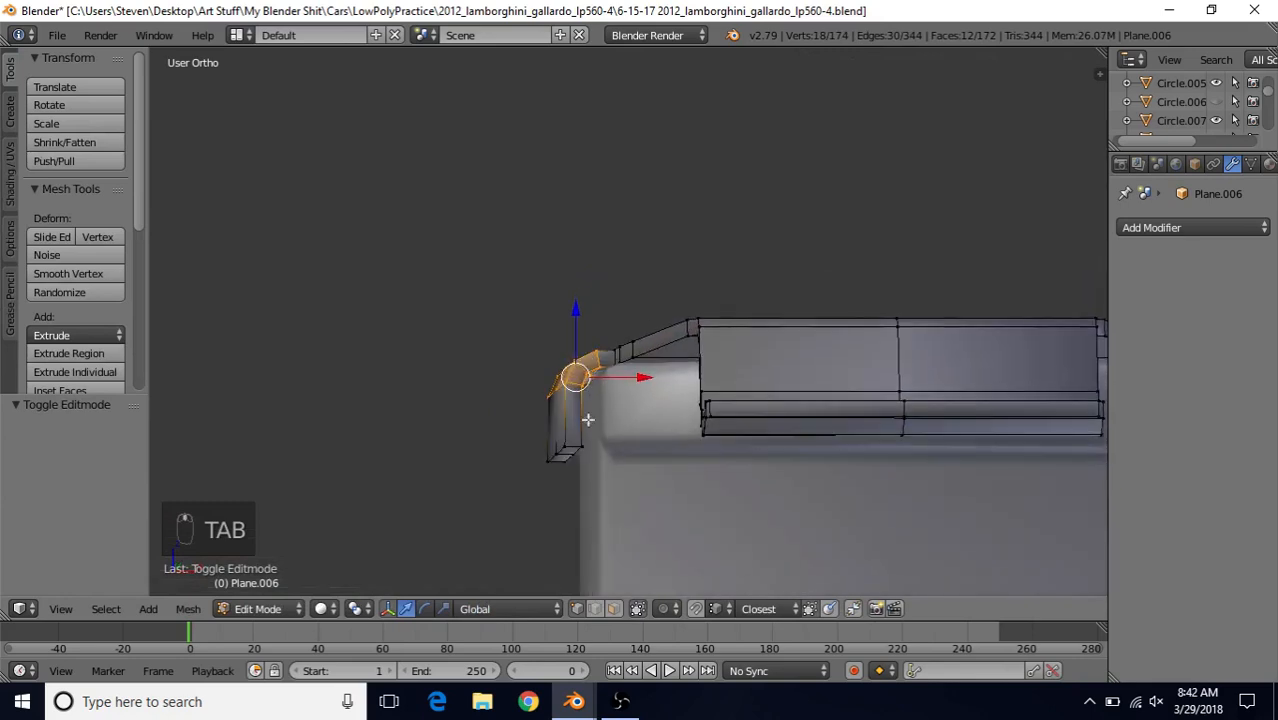
{"action": "key", "text": "z"}
{"action": "key", "text": "c"}
{"action": "left_click_drag", "start_coordinate": [560, 452], "coordinate": [542, 465]}
{"action": "right_click", "coordinate": [547, 470]}
{"action": "key", "text": "z"}
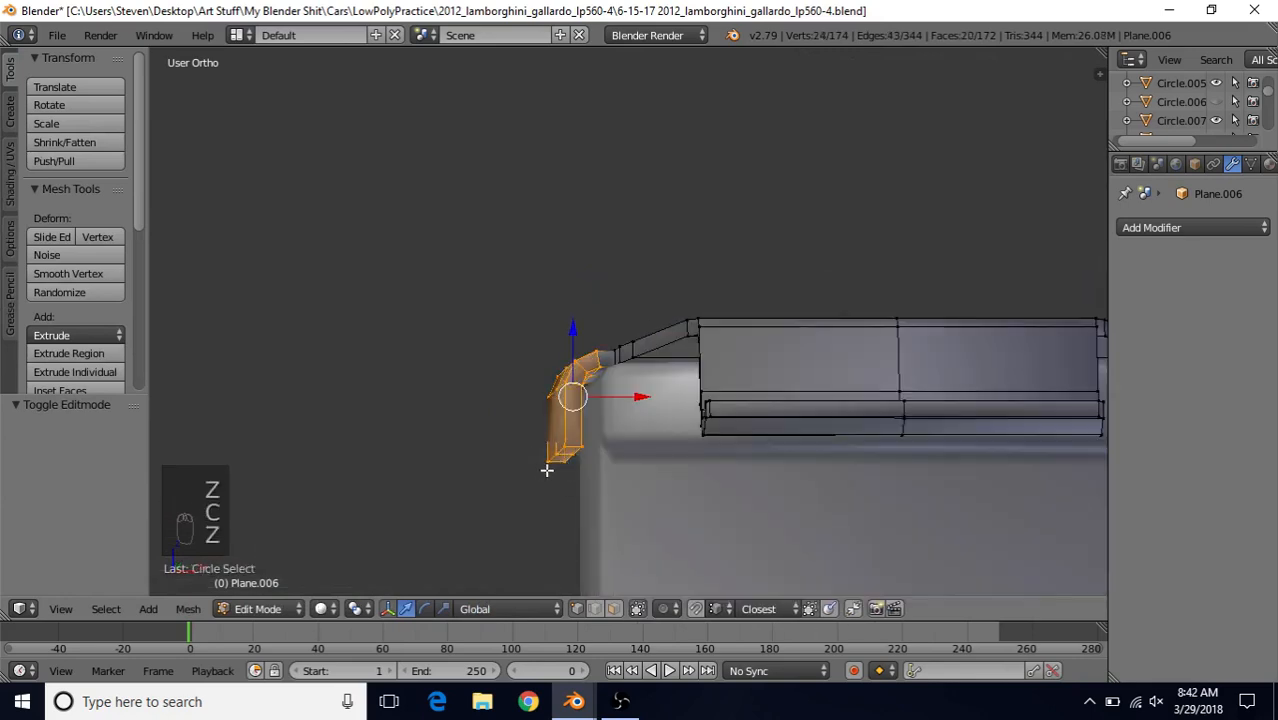
{"action": "left_click_drag", "start_coordinate": [634, 396], "coordinate": [644, 397]}
{"action": "middle_click_drag", "start_coordinate": [644, 397], "coordinate": [698, 401]}
{"action": "key", "text": "Tab"}
{"action": "key", "text": "Tab"}
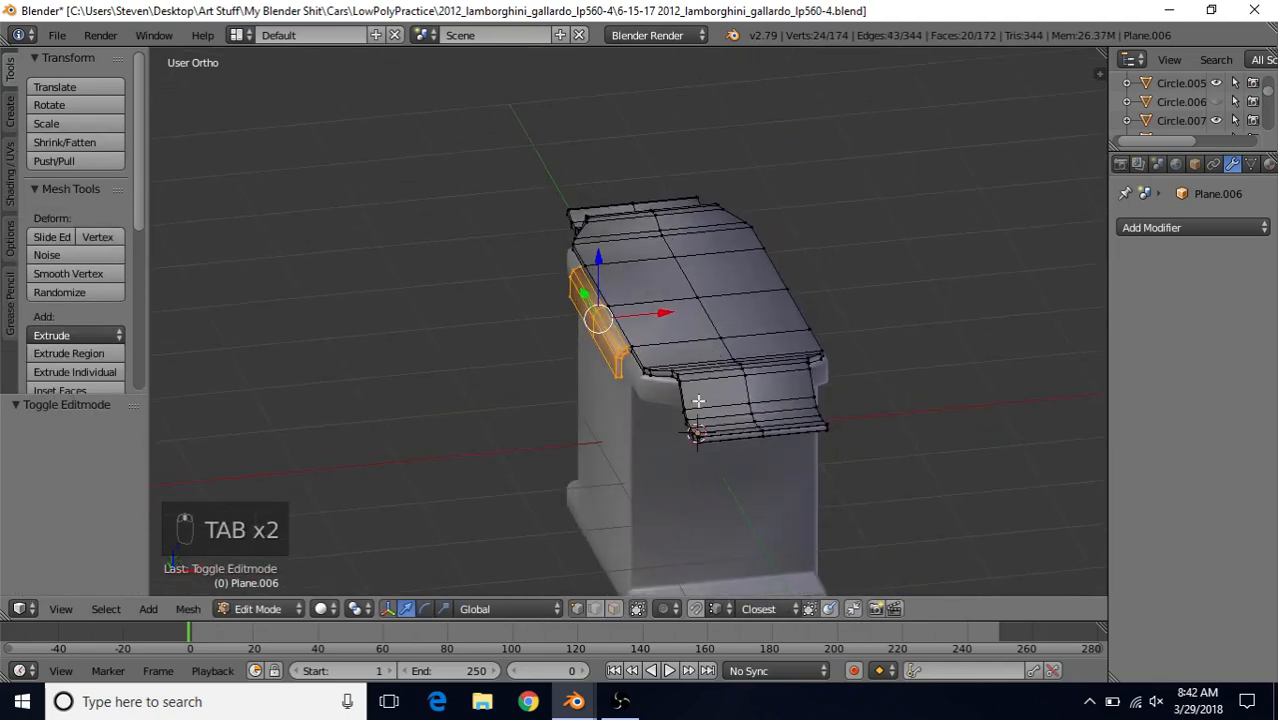
Step: Select the face loop around the plate's thin outer rim and inset it by 0.0042 with Boundary off
{"action": "left_click", "coordinate": [613, 608]}
{"action": "middle_click_drag", "start_coordinate": [614, 470], "coordinate": [615, 357]}
{"action": "scroll", "coordinate": [615, 357], "scroll_direction": "up", "scroll_amount": 5}
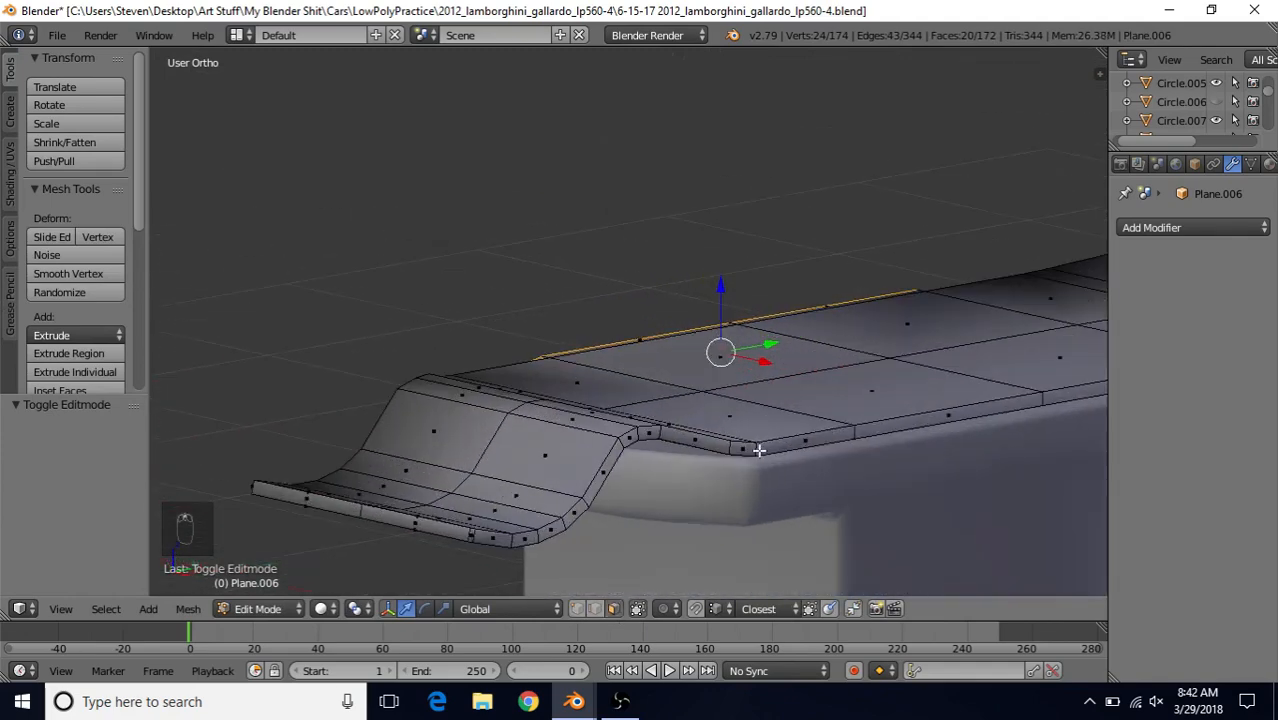
{"action": "right_click", "coordinate": [756, 449], "text": "alt"}
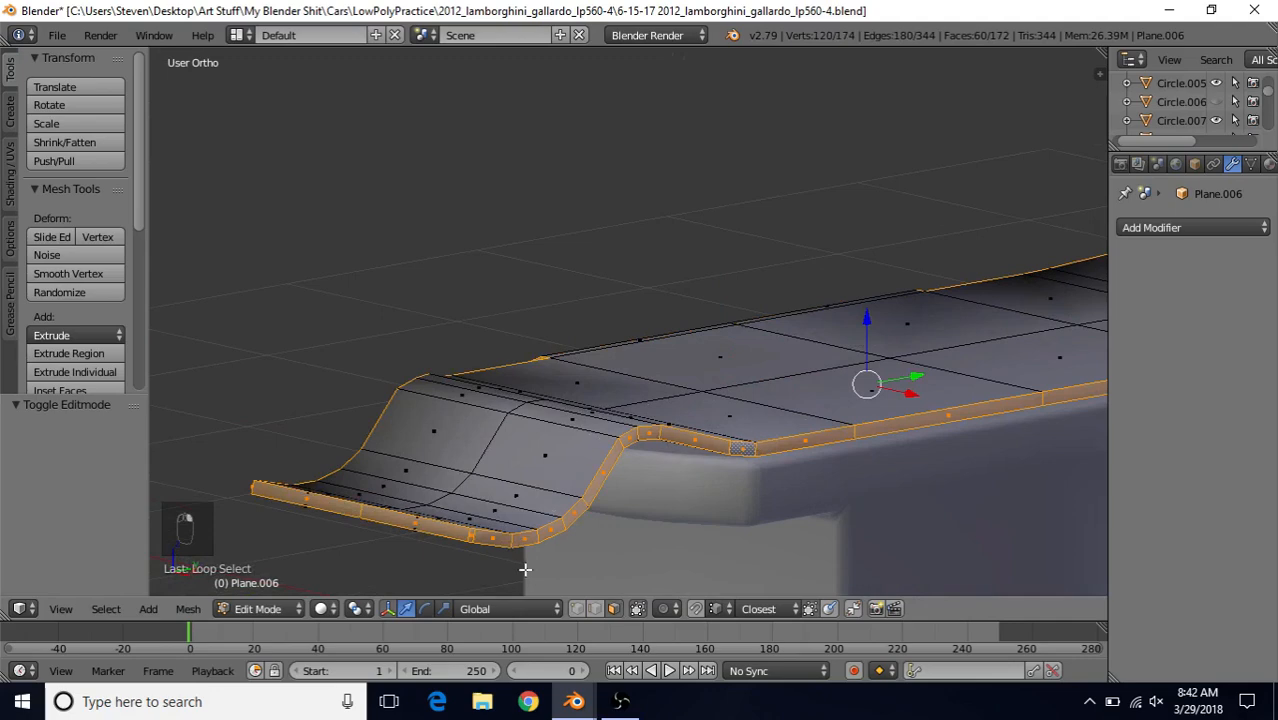
{"action": "middle_click_drag", "start_coordinate": [582, 437], "coordinate": [557, 355]}
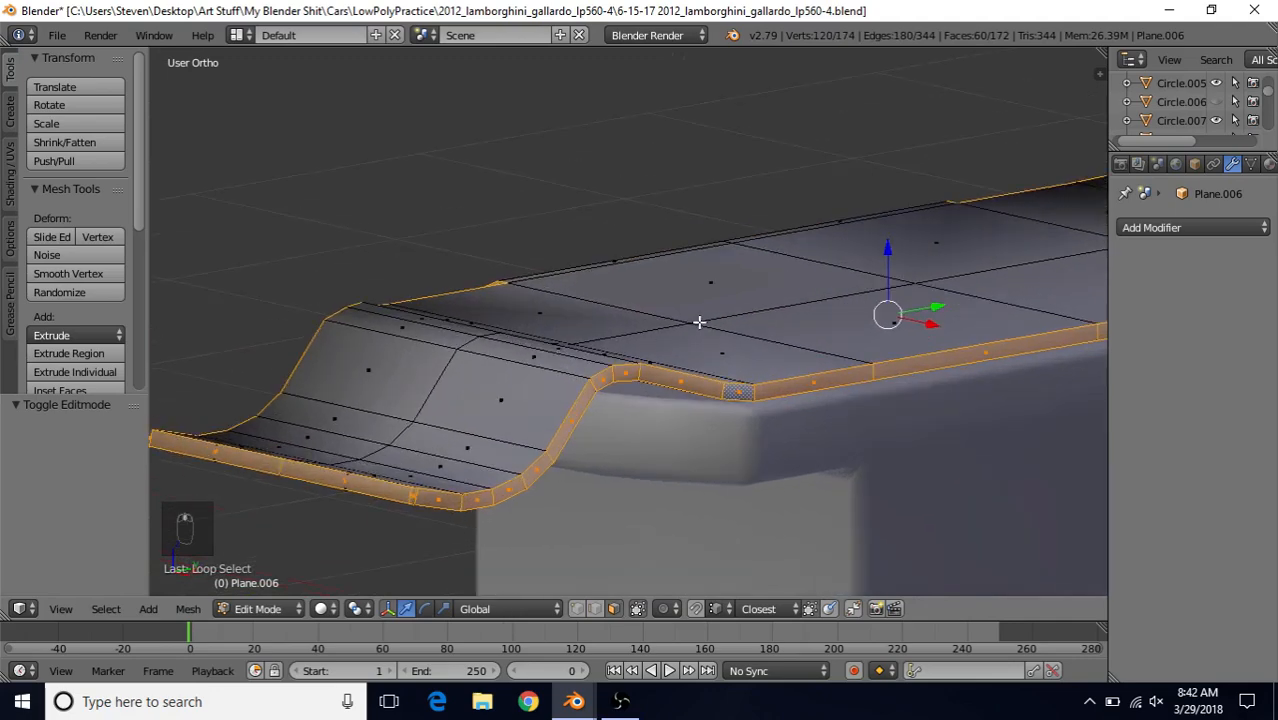
{"action": "key", "text": "i"}
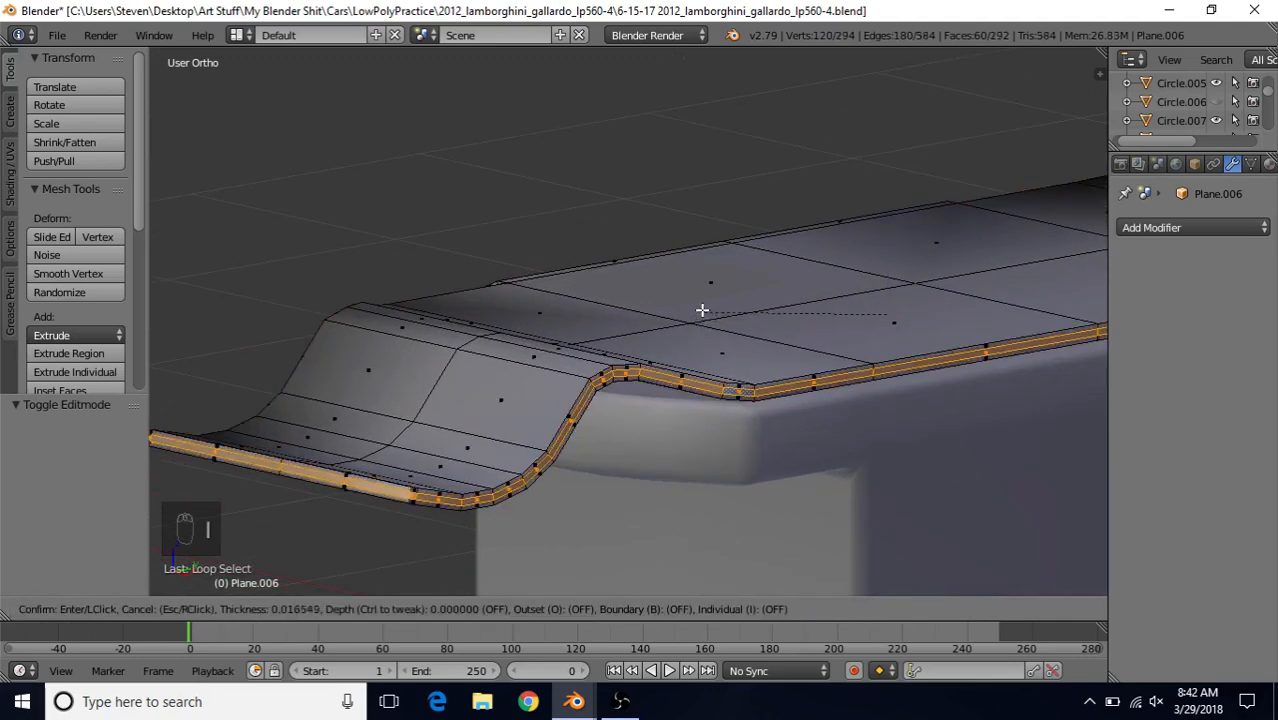
{"action": "key", "text": "b"}
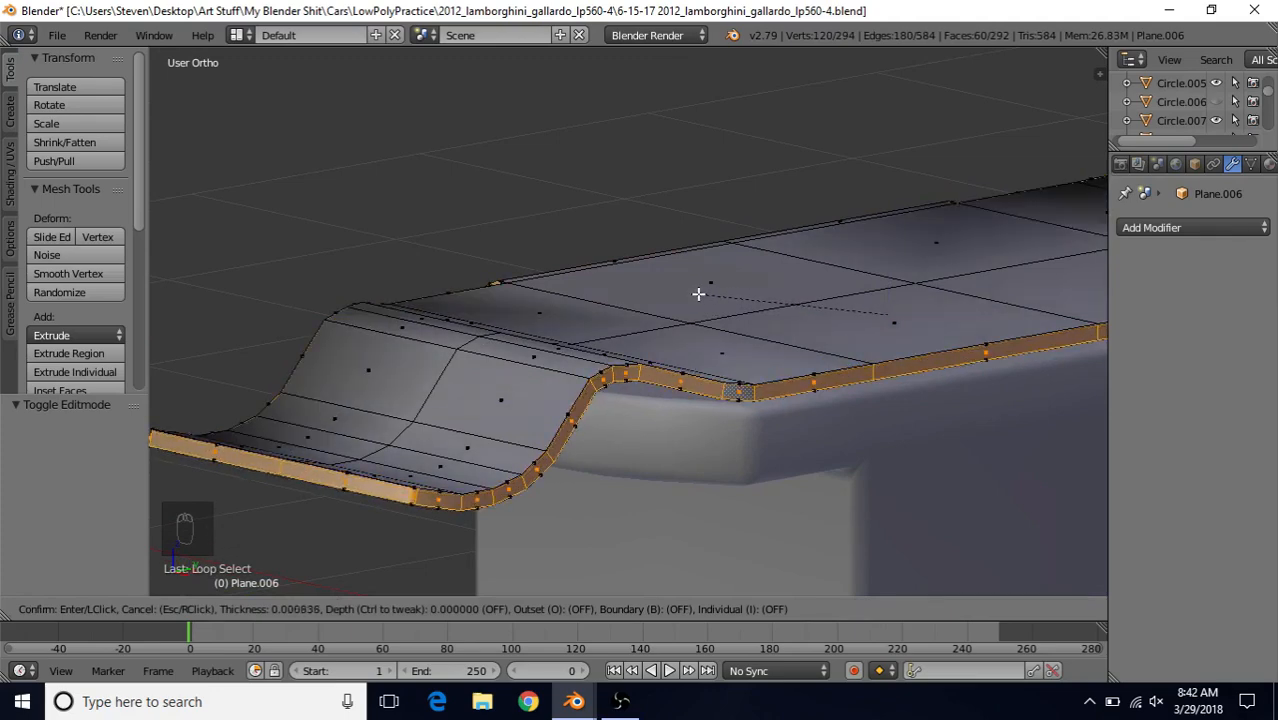
{"action": "left_click", "coordinate": [642, 340]}
Step: Select the upper faces of the plate's front section, from the main surface down the curved end flap
{"action": "scroll", "coordinate": [642, 340], "scroll_direction": "down", "scroll_amount": 2}
{"action": "middle_click_drag", "start_coordinate": [642, 340], "coordinate": [621, 377]}
{"action": "right_click", "coordinate": [737, 243]}
{"action": "key", "text": "c"}
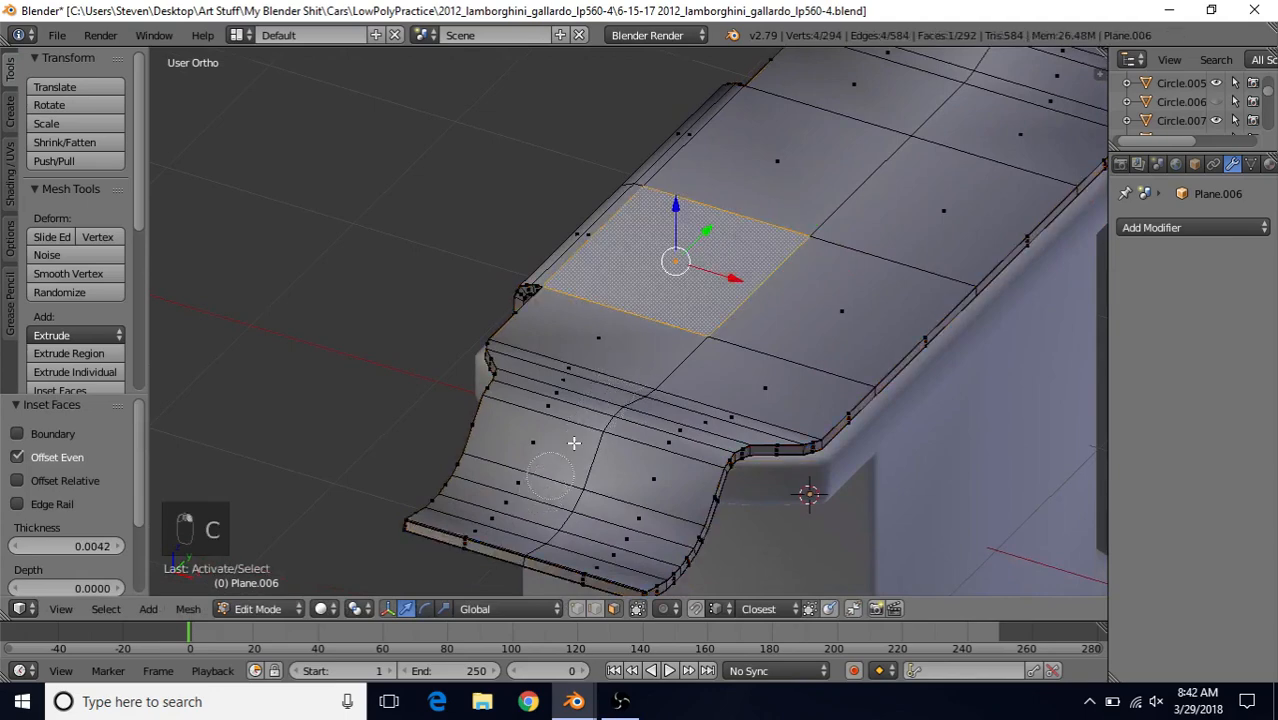
{"action": "mouse_move", "coordinate": [640, 335]}
{"action": "left_mouse_down"}
{"action": "mouse_move", "coordinate": [516, 520]}
{"action": "mouse_move", "coordinate": [594, 553]}
{"action": "mouse_move", "coordinate": [702, 402]}
{"action": "left_mouse_up"}
{"action": "right_click", "coordinate": [704, 403]}
{"action": "middle_click_drag", "start_coordinate": [710, 534], "coordinate": [771, 282], "text": "shift"}
{"action": "key", "text": "c"}
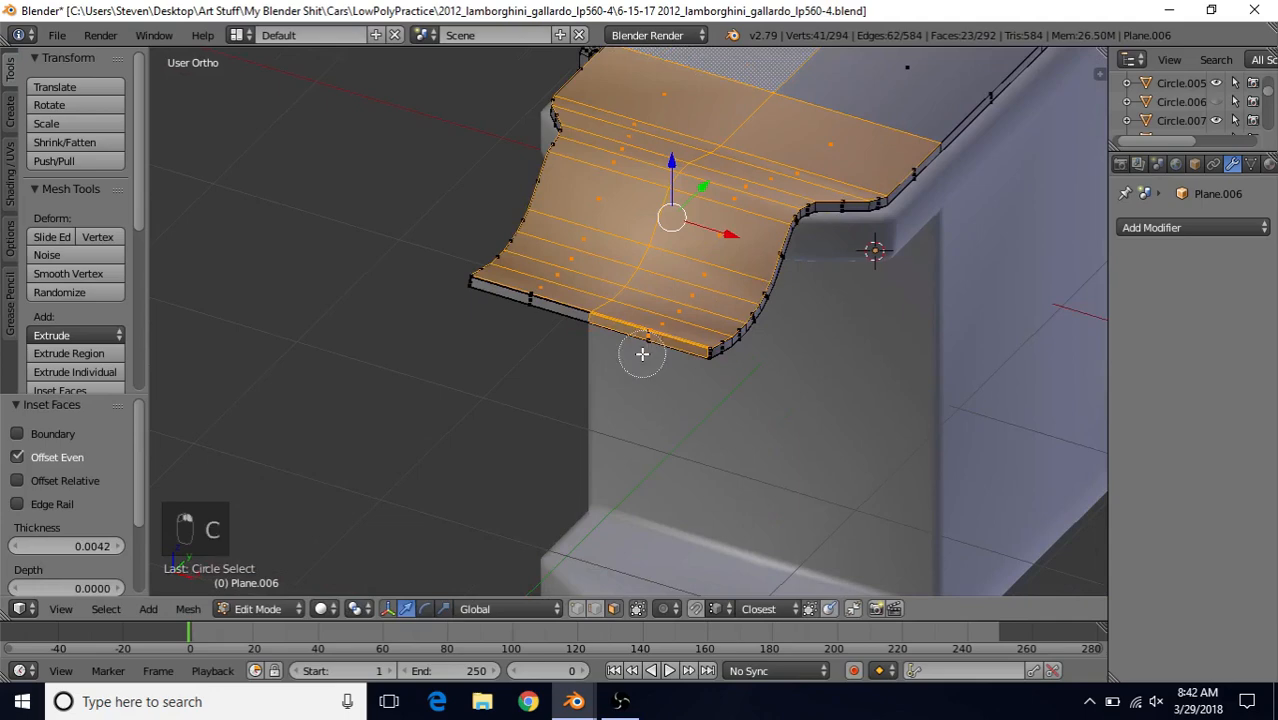
{"action": "middle_click", "coordinate": [641, 355]}
{"action": "right_click", "coordinate": [641, 357]}
Step: Correct the face selection along the front flap's lip so it holds the upper surface faces without the rim
{"action": "scroll", "coordinate": [640, 359], "scroll_direction": "up", "scroll_amount": 5}
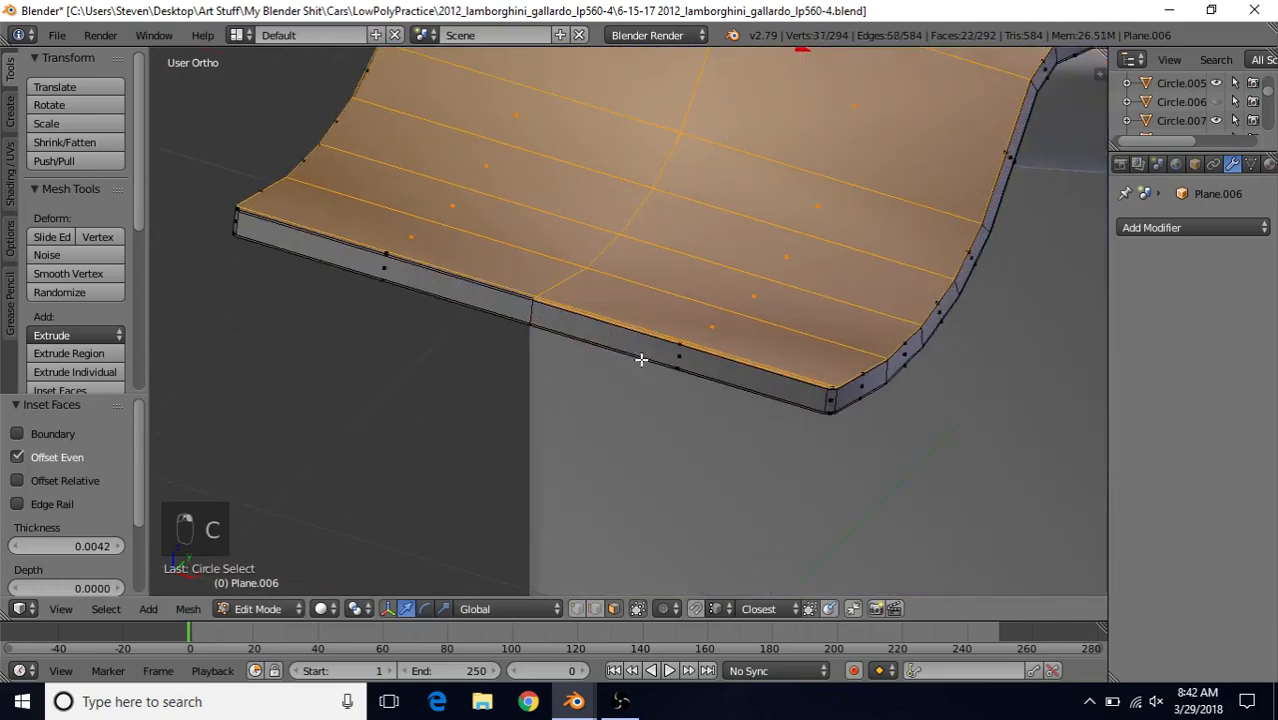
{"action": "scroll", "coordinate": [641, 359], "scroll_direction": "up", "scroll_amount": 4}
{"action": "right_click", "coordinate": [493, 288], "text": "shift"}
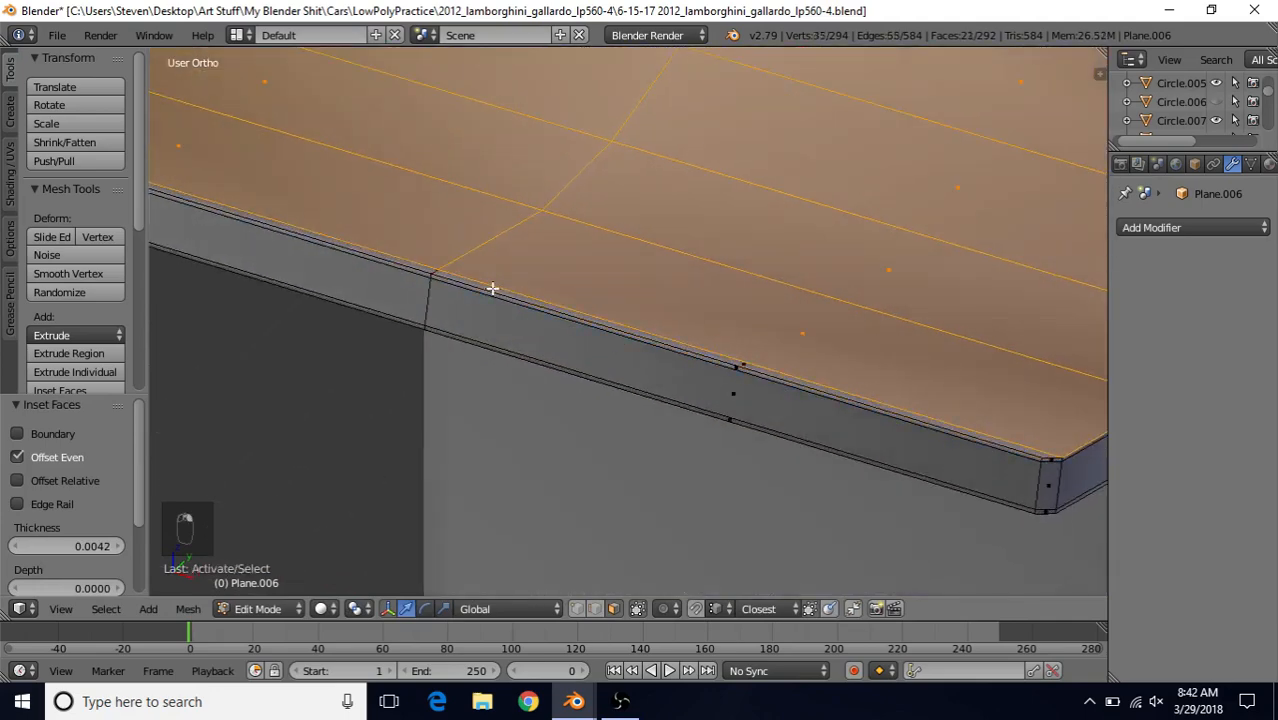
{"action": "scroll", "coordinate": [490, 294], "scroll_direction": "down", "scroll_amount": 3}
{"action": "middle_click_drag", "start_coordinate": [496, 282], "coordinate": [562, 174]}
{"action": "right_click", "coordinate": [326, 397], "text": "shift"}
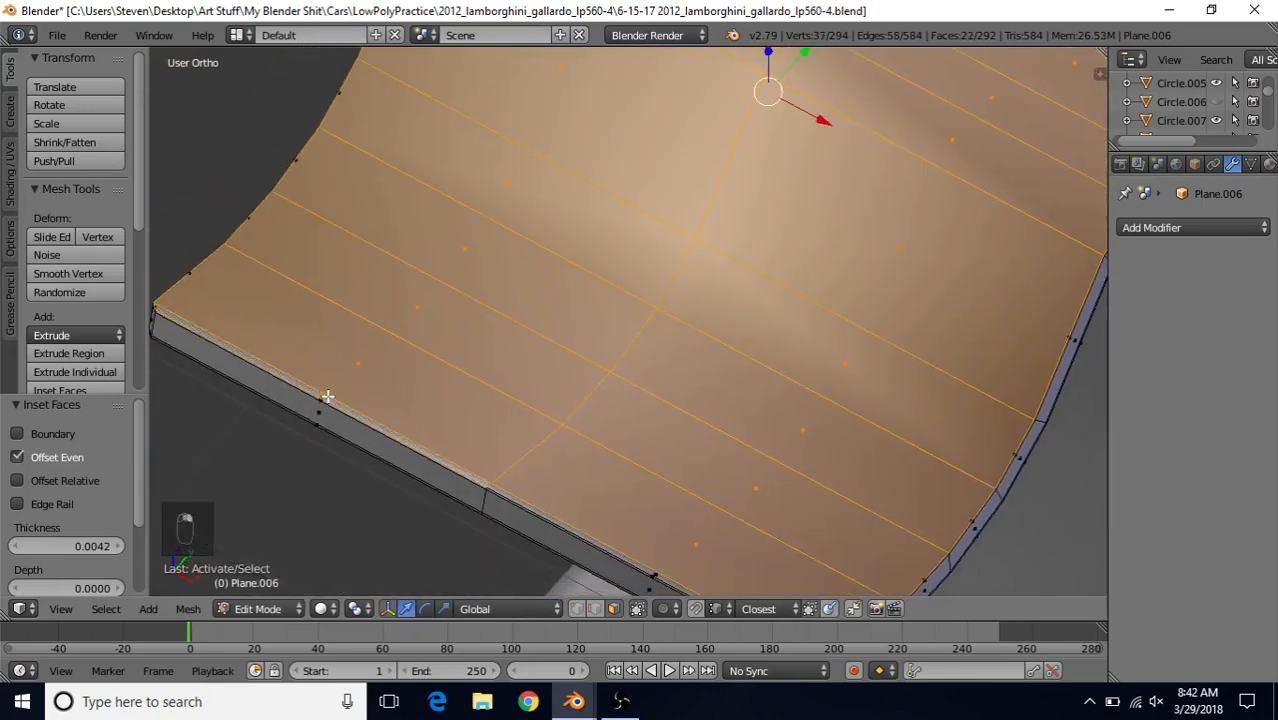
{"action": "right_click", "coordinate": [567, 528], "text": "shift"}
{"action": "scroll", "coordinate": [644, 382], "scroll_direction": "down", "scroll_amount": 6}
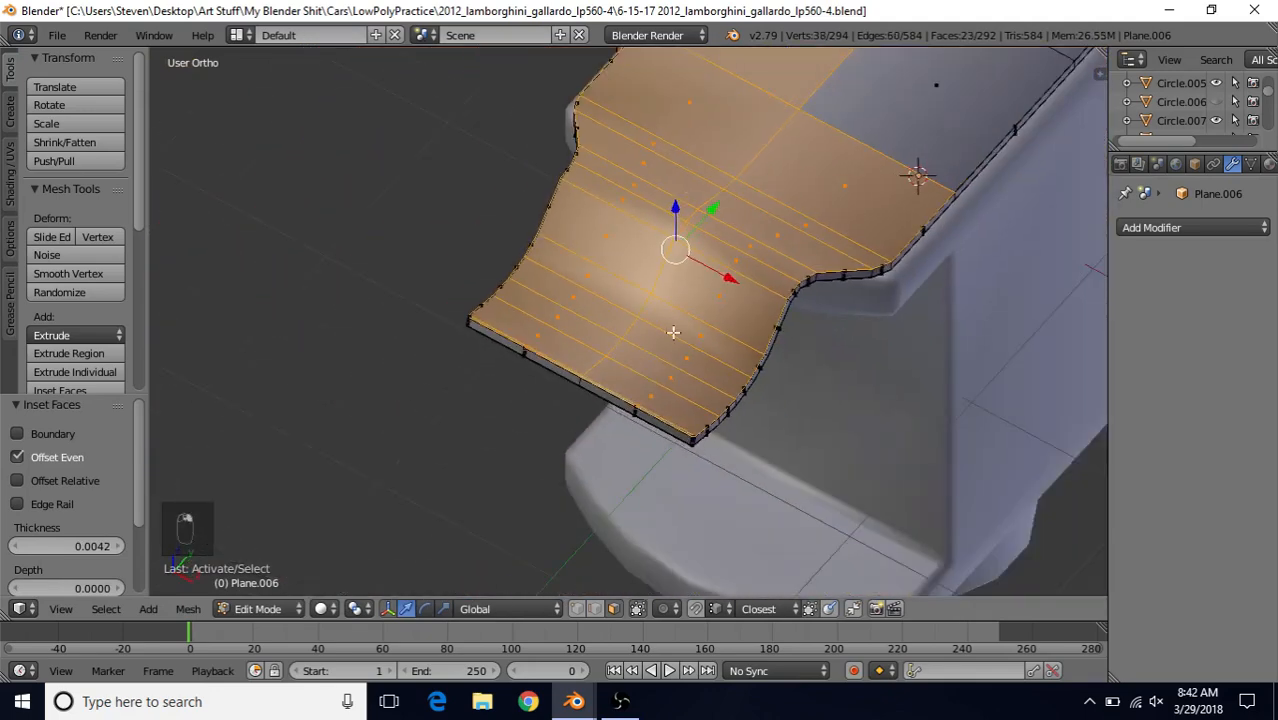
Step: Extend the selection across the remaining main surface and over the far curved end of the plate
{"action": "middle_click_drag", "start_coordinate": [728, 234], "coordinate": [413, 553], "text": "shift"}
{"action": "key", "text": "c"}
{"action": "mouse_move", "coordinate": [535, 398]}
{"action": "left_mouse_down"}
{"action": "mouse_move", "coordinate": [685, 240]}
{"action": "mouse_move", "coordinate": [773, 83]}
{"action": "mouse_move", "coordinate": [785, 191]}
{"action": "left_mouse_up"}
{"action": "right_click", "coordinate": [785, 191]}
{"action": "scroll", "coordinate": [785, 194], "scroll_direction": "down", "scroll_amount": 3, "text": "shift"}
{"action": "scroll", "coordinate": [793, 172], "scroll_direction": "down", "scroll_amount": 3}
{"action": "scroll", "coordinate": [705, 342], "scroll_direction": "up", "scroll_amount": 5}
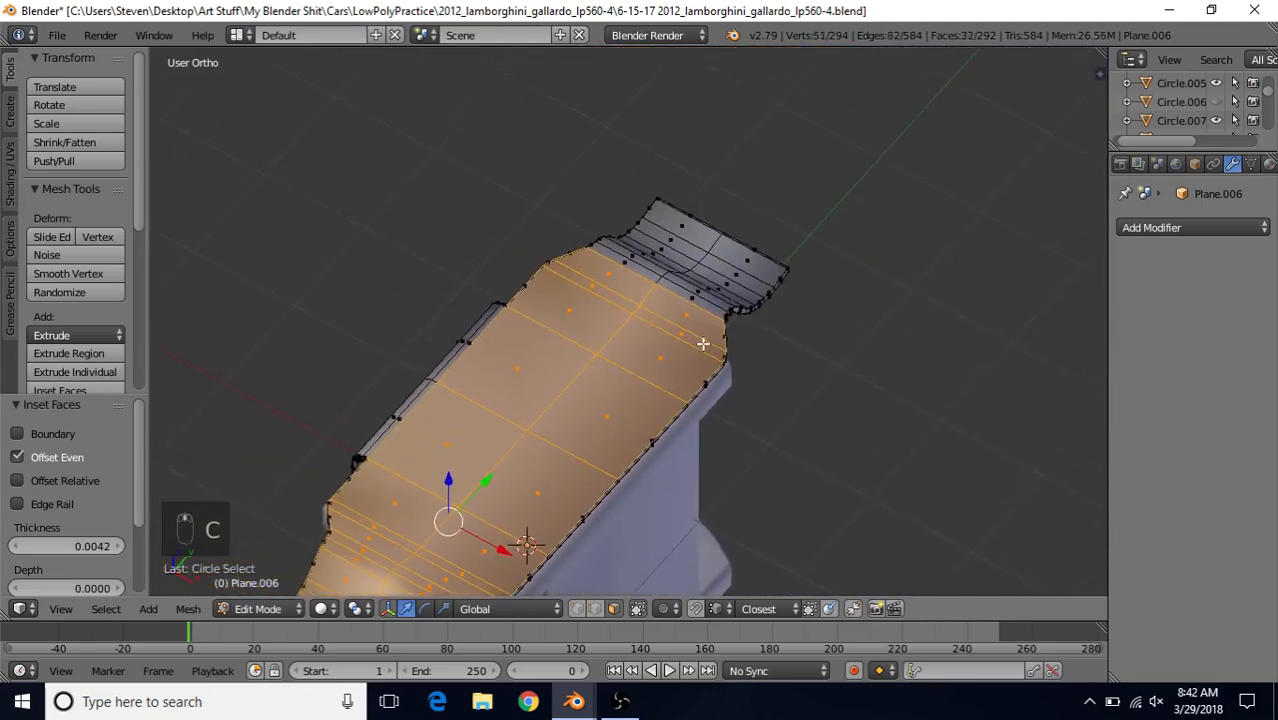
{"action": "key", "text": "c"}
{"action": "mouse_move", "coordinate": [722, 250]}
{"action": "left_mouse_down"}
{"action": "mouse_move", "coordinate": [759, 177]}
{"action": "mouse_move", "coordinate": [836, 148]}
{"action": "mouse_move", "coordinate": [845, 123]}
{"action": "left_mouse_up"}
{"action": "right_click", "coordinate": [852, 123]}
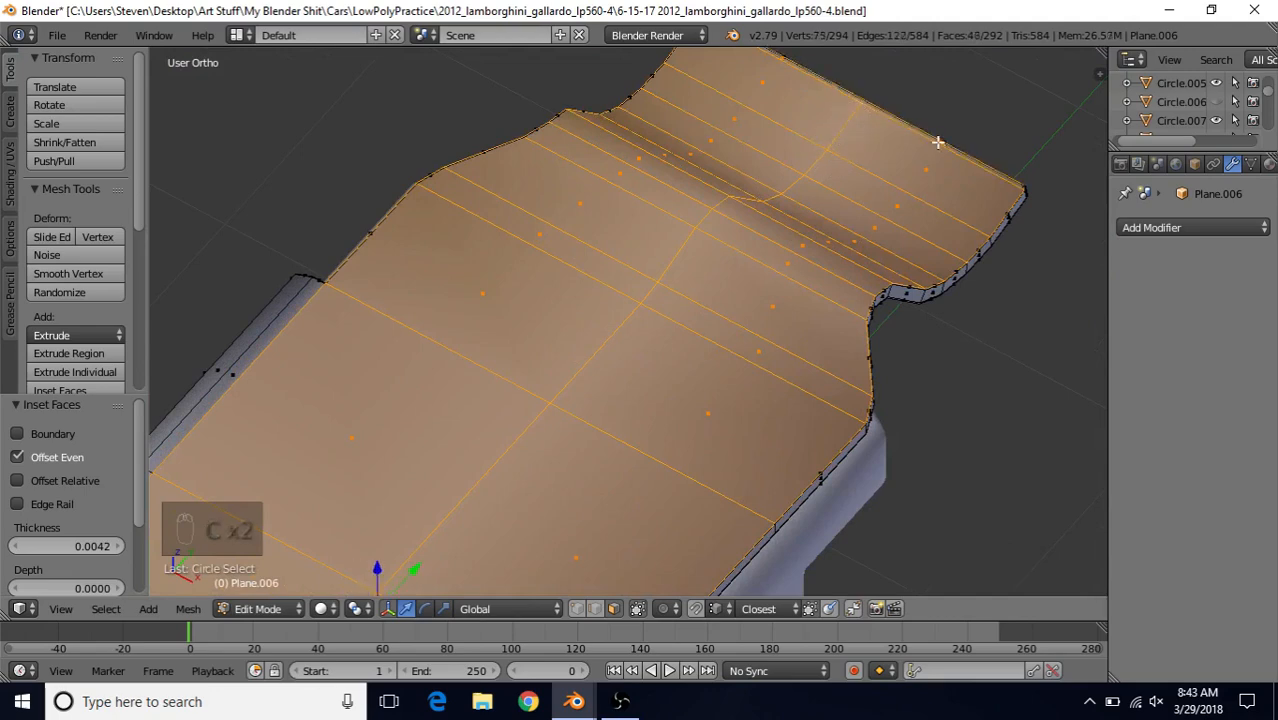
Step: Check the face selection at the far end, along the front flap's lip and across the main surface
{"action": "scroll", "coordinate": [754, 170], "scroll_direction": "down", "scroll_amount": 4}
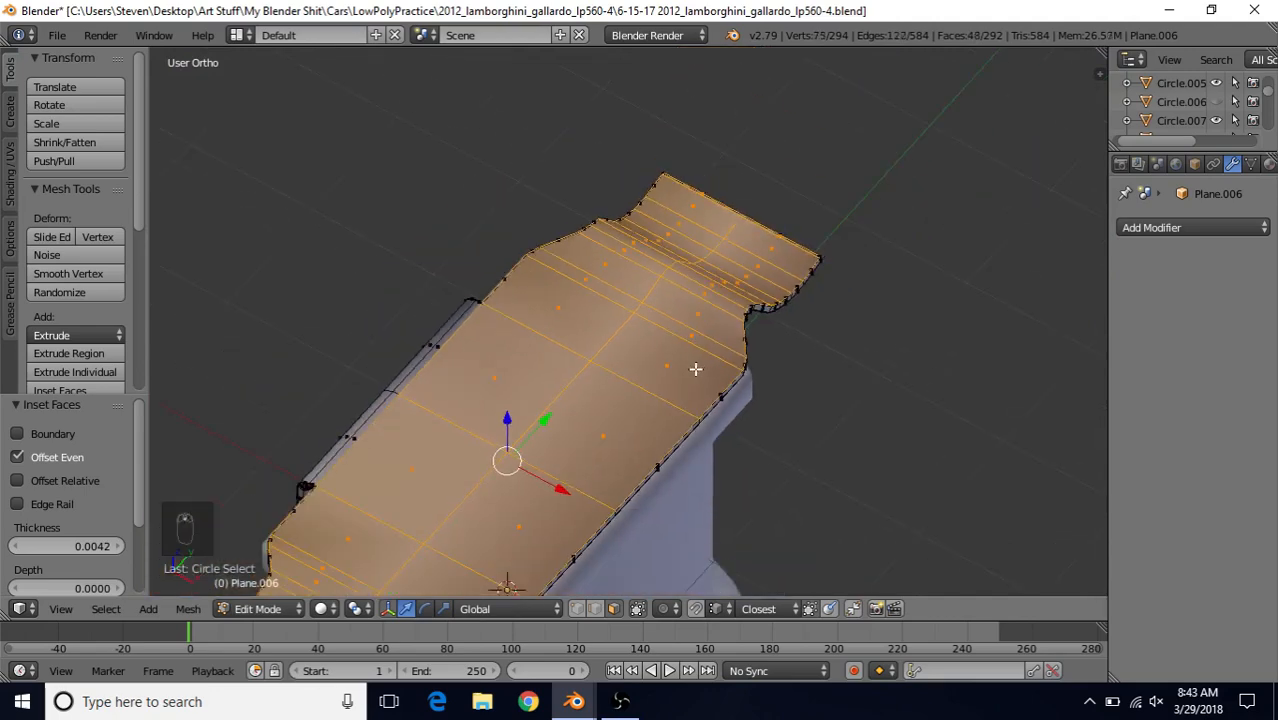
{"action": "middle_click_drag", "start_coordinate": [600, 425], "coordinate": [768, 140], "text": "shift"}
{"action": "middle_click_drag", "start_coordinate": [488, 548], "coordinate": [557, 400], "text": "shift"}
{"action": "scroll", "coordinate": [550, 410], "scroll_direction": "up", "scroll_amount": 4}
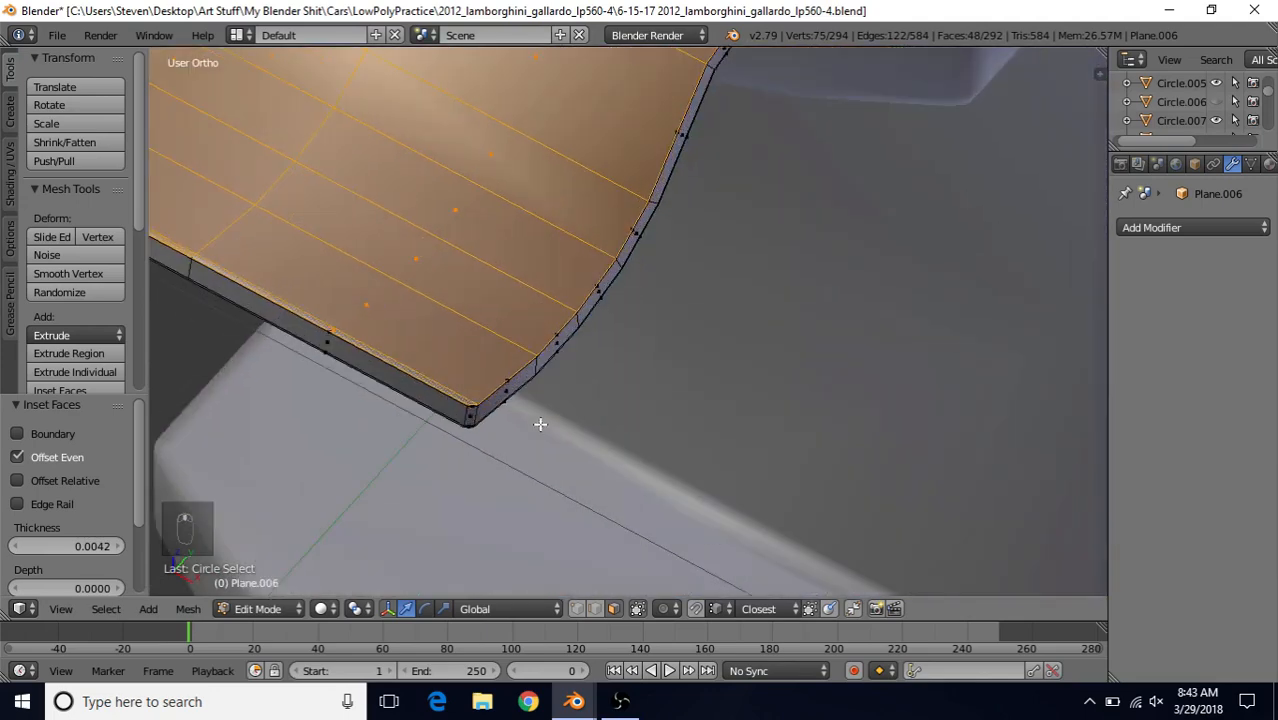
{"action": "middle_click_drag", "start_coordinate": [310, 350], "coordinate": [544, 405], "text": "shift"}
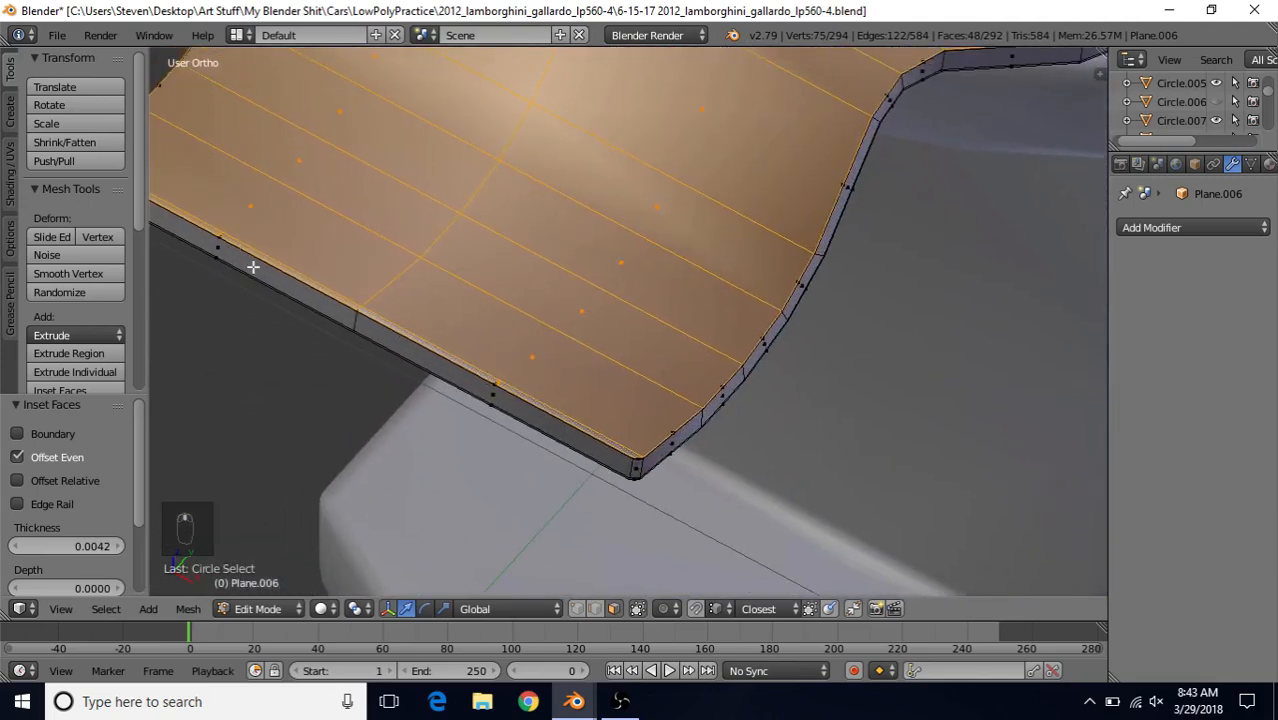
{"action": "scroll", "coordinate": [469, 392], "scroll_direction": "down", "scroll_amount": 8}
{"action": "middle_click_drag", "start_coordinate": [757, 216], "coordinate": [628, 405], "text": "shift"}
{"action": "scroll", "coordinate": [628, 404], "scroll_direction": "up", "scroll_amount": 2}
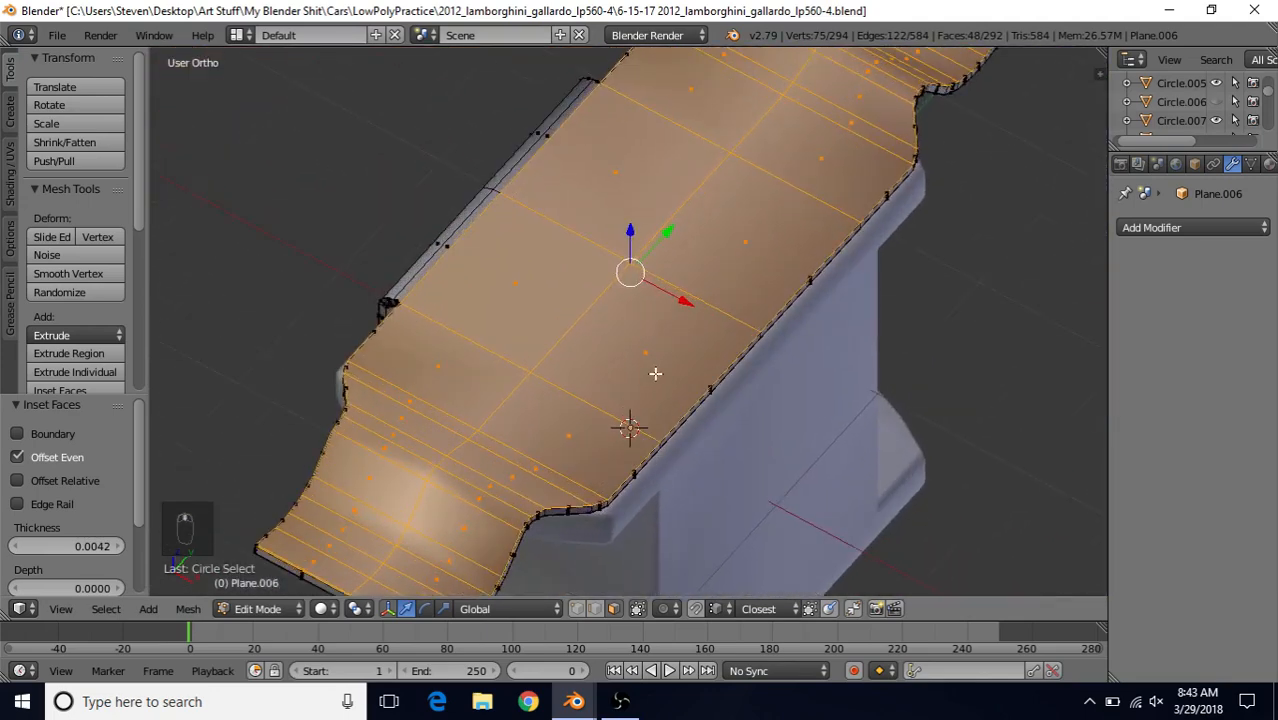
Step: Try insetting the selected top faces by 0.0171, inspect the long edge up close, and undo the inset
{"action": "key", "text": "i"}
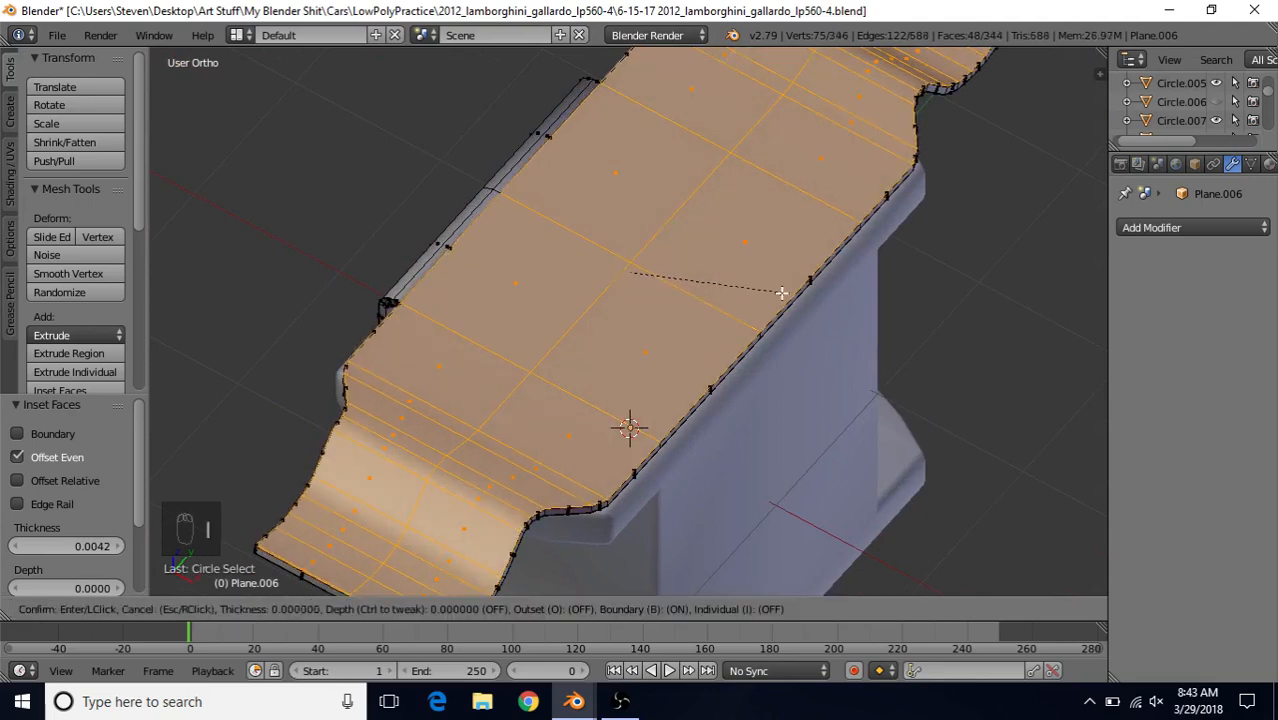
{"action": "left_click", "coordinate": [670, 277]}
{"action": "middle_click_drag", "start_coordinate": [672, 279], "coordinate": [592, 161], "text": "shift"}
{"action": "scroll", "coordinate": [656, 331], "scroll_direction": "up", "scroll_amount": 4}
{"action": "middle_click_drag", "start_coordinate": [656, 331], "coordinate": [773, 511], "text": "shift"}
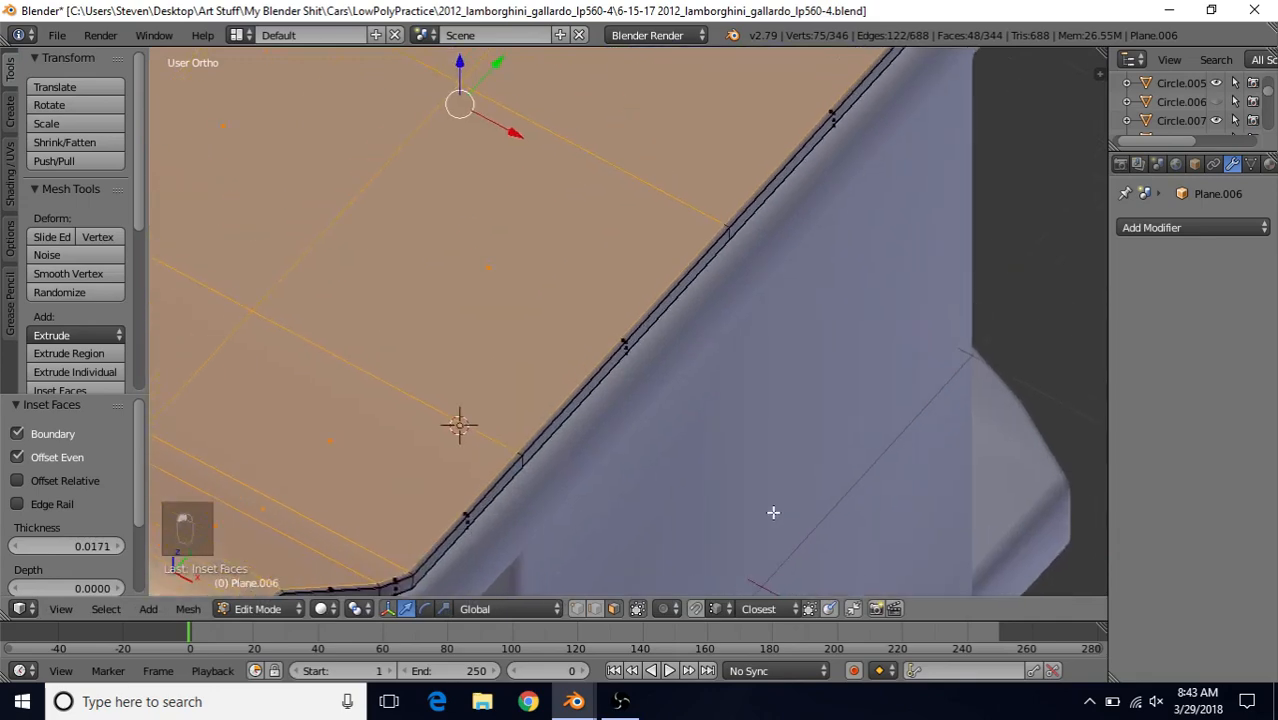
{"action": "scroll", "coordinate": [703, 432], "scroll_direction": "up", "scroll_amount": 9}
{"action": "middle_click_drag", "start_coordinate": [702, 422], "coordinate": [693, 317], "text": "shift"}
{"action": "key", "text": "ctrl+z"}
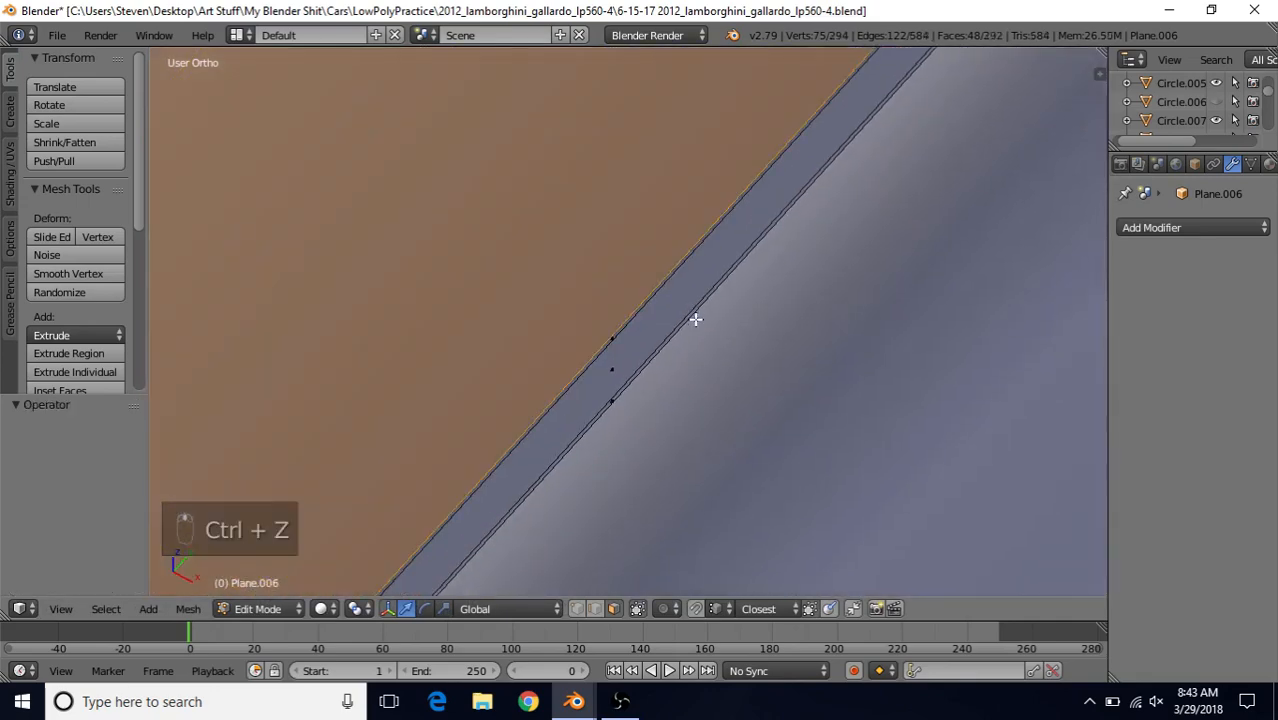
Step: Try a thin inset on the selected top faces and inspect the plate's shading outside mesh editing
{"action": "key", "text": "i"}
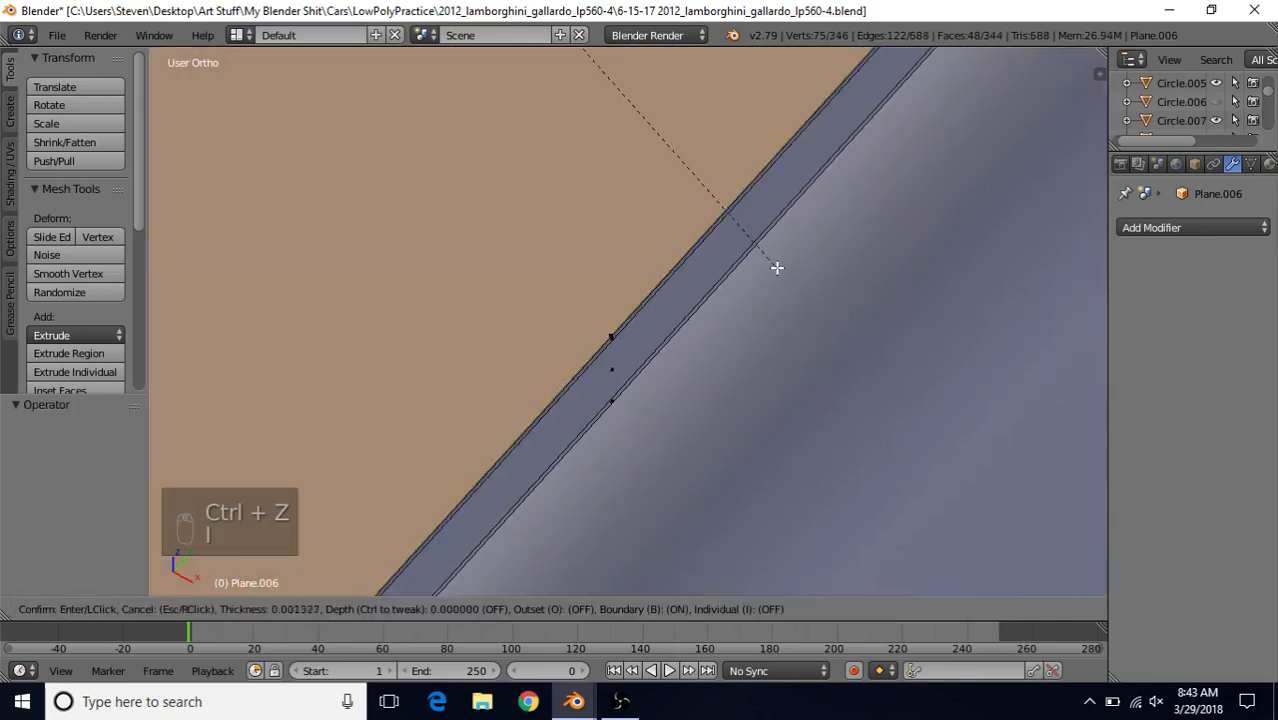
{"action": "left_click", "coordinate": [727, 362]}
{"action": "key", "text": "Tab"}
{"action": "scroll", "coordinate": [693, 388], "scroll_direction": "down", "scroll_amount": 10}
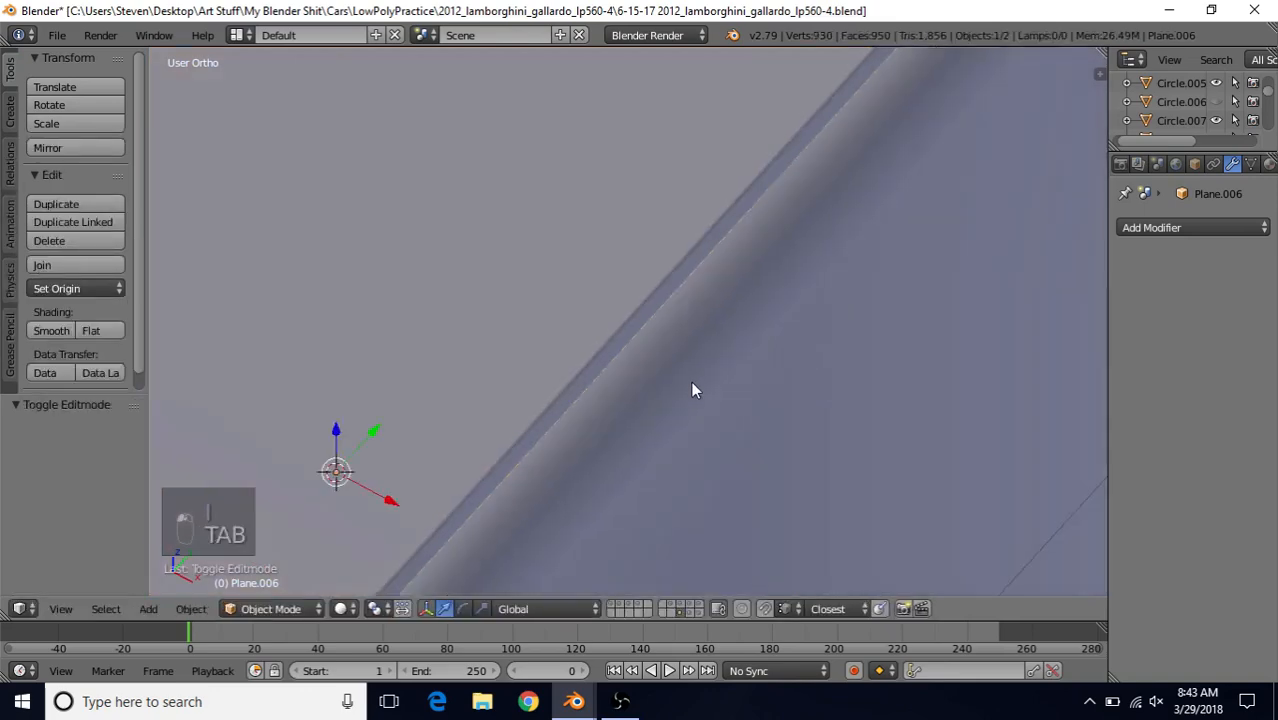
{"action": "middle_click_drag", "start_coordinate": [659, 374], "coordinate": [693, 307]}
{"action": "scroll", "coordinate": [668, 350], "scroll_direction": "up", "scroll_amount": 5}
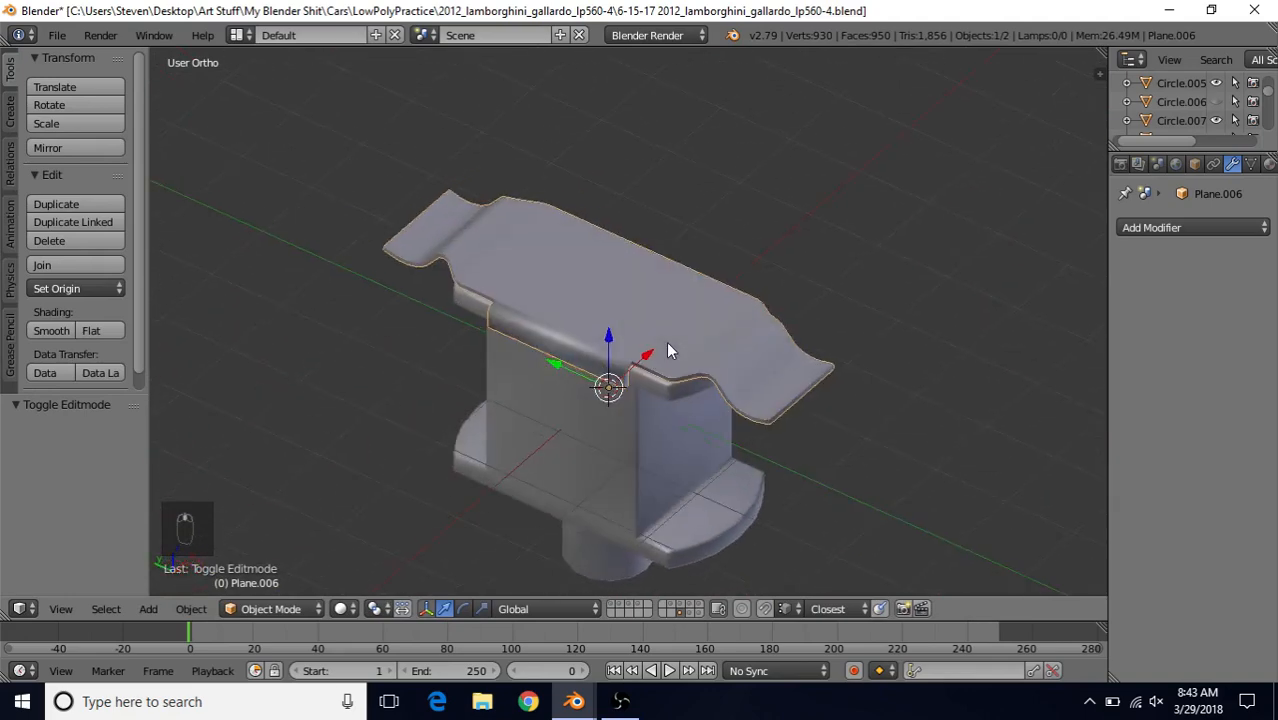
Step: Return to the plate's mesh and undo the top faces' inset, keeping the faces selected
{"action": "key", "text": "Tab"}
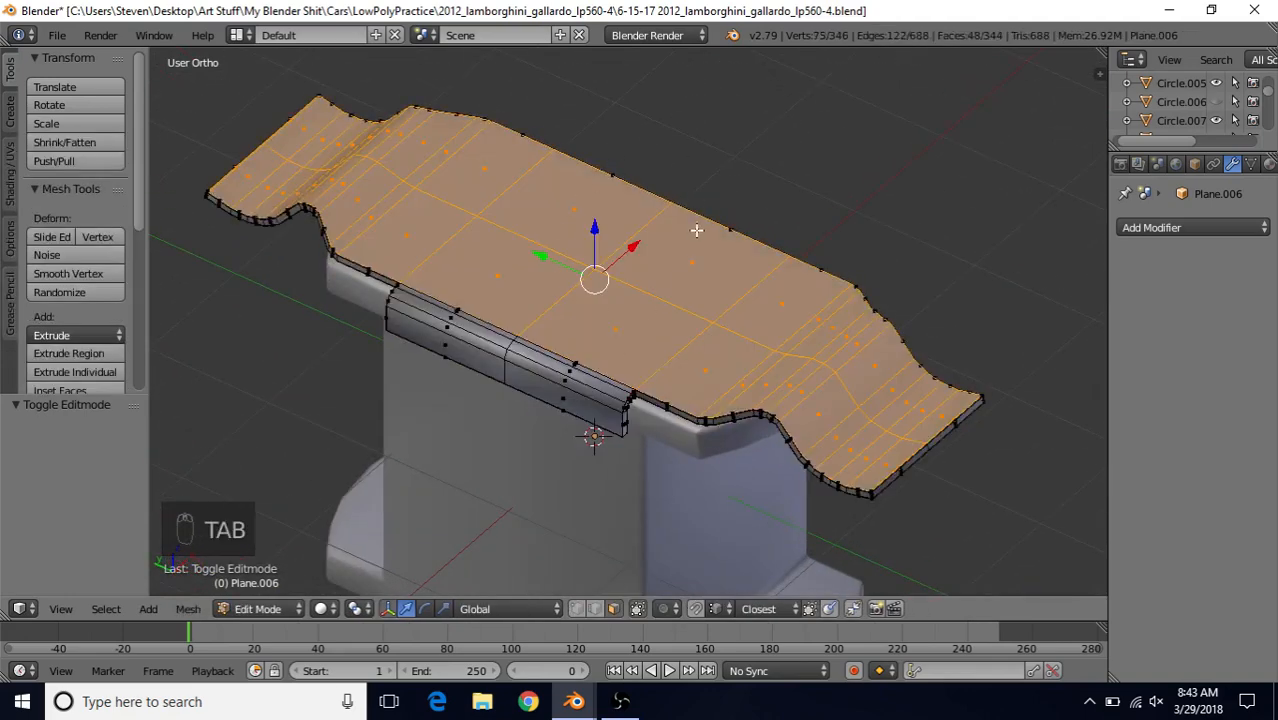
{"action": "key", "text": "ctrl+z"}
{"action": "key", "text": "ctrl+z"}
{"action": "key", "text": "ctrl+z"}
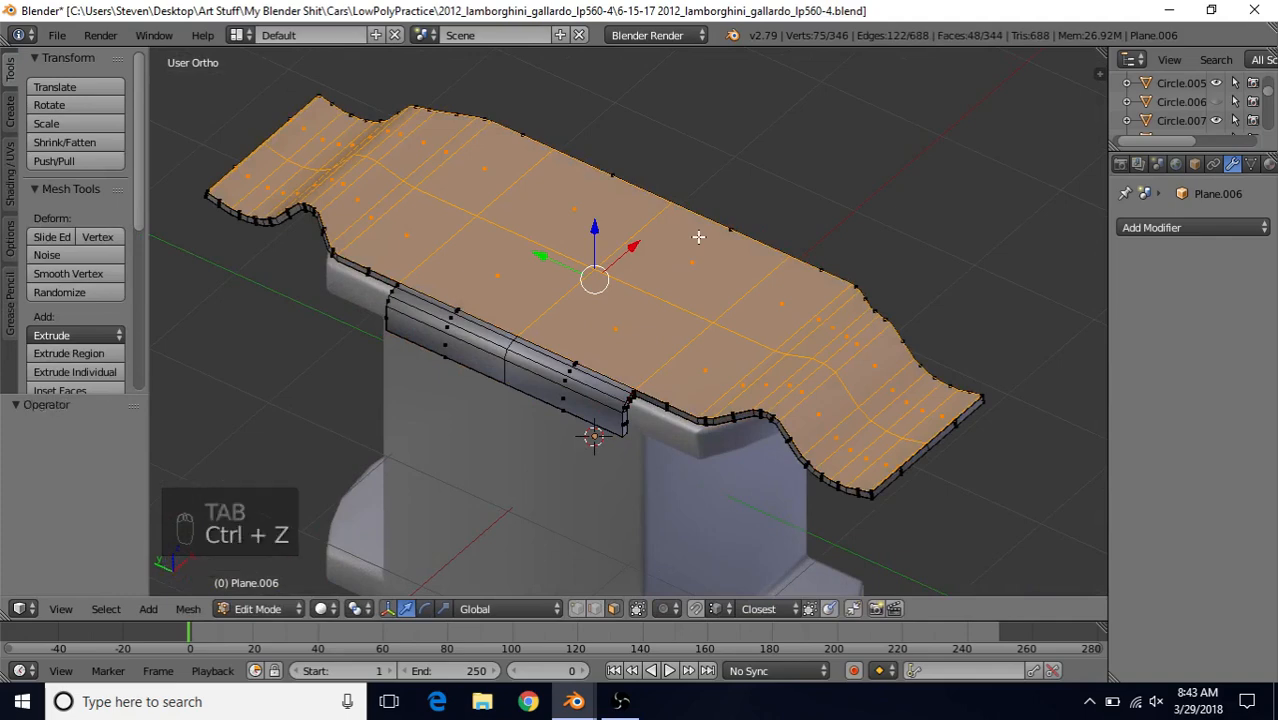
Step: Add the outer faces of the folded side tab and its bend to the selected top faces
{"action": "scroll", "coordinate": [724, 303], "scroll_direction": "up", "scroll_amount": 4}
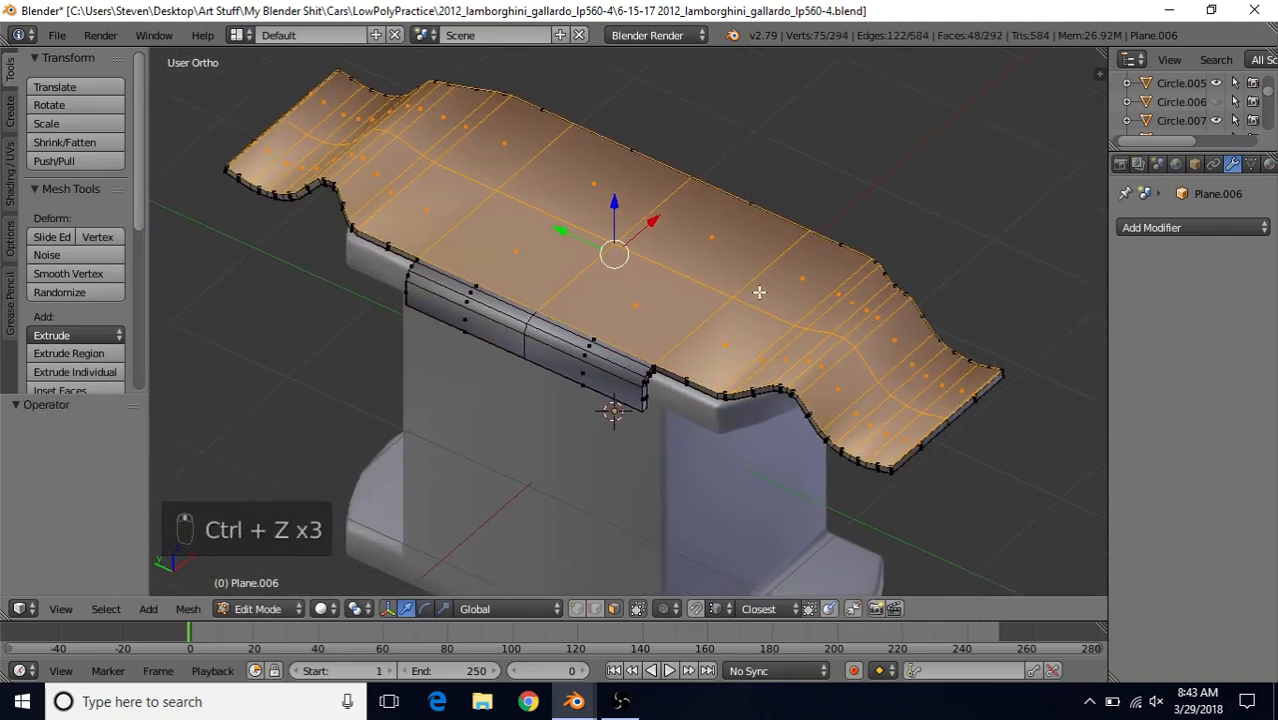
{"action": "middle_click_drag", "start_coordinate": [625, 357], "coordinate": [727, 359], "text": "shift"}
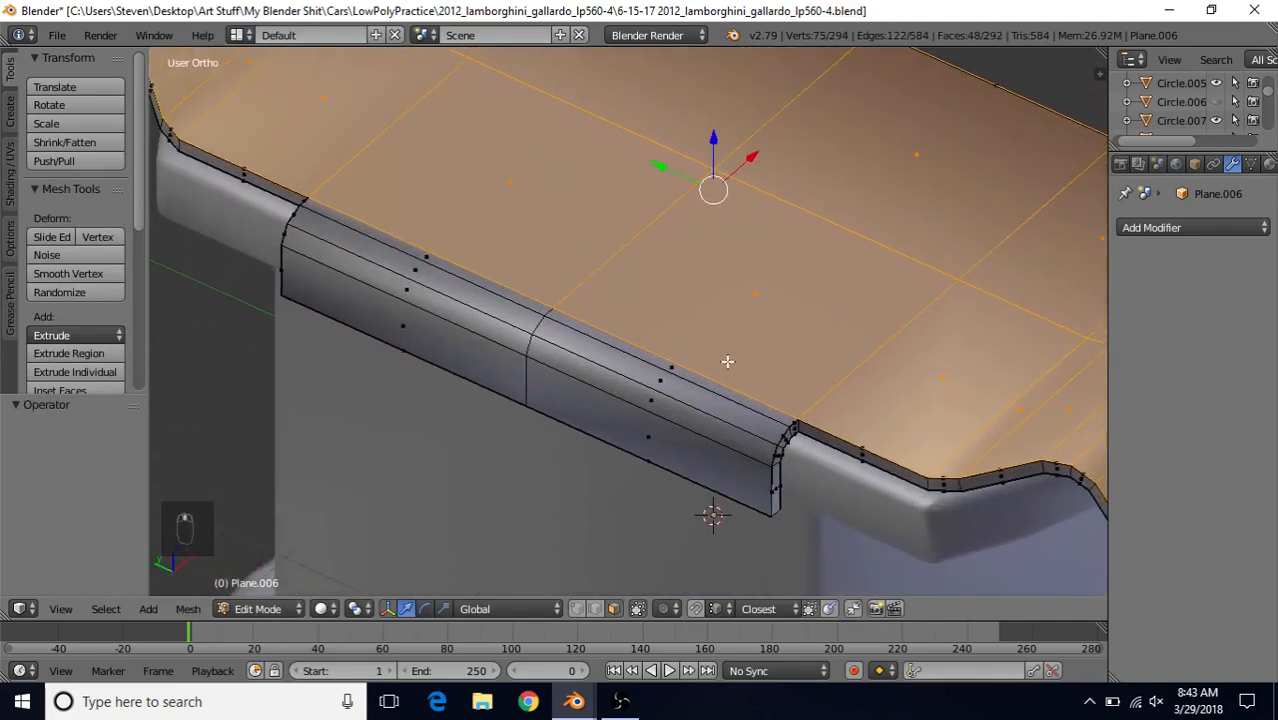
{"action": "key", "text": "c"}
{"action": "mouse_move", "coordinate": [674, 371]}
{"action": "left_mouse_down"}
{"action": "mouse_move", "coordinate": [650, 400]}
{"action": "mouse_move", "coordinate": [494, 348]}
{"action": "mouse_move", "coordinate": [420, 278]}
{"action": "left_mouse_up"}
{"action": "right_click", "coordinate": [420, 278]}
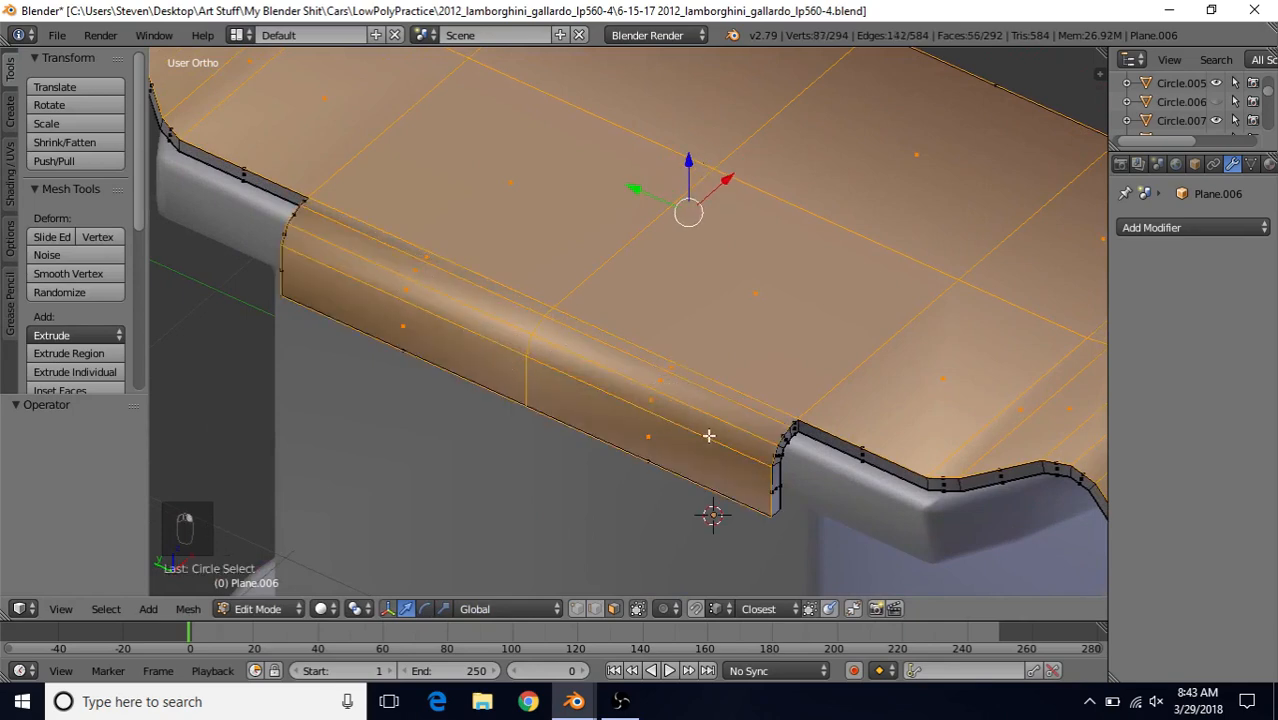
Step: Inset the combined top and side tab faces by about 0.0022 with Boundary on, and leave mesh editing
{"action": "key", "text": "i"}
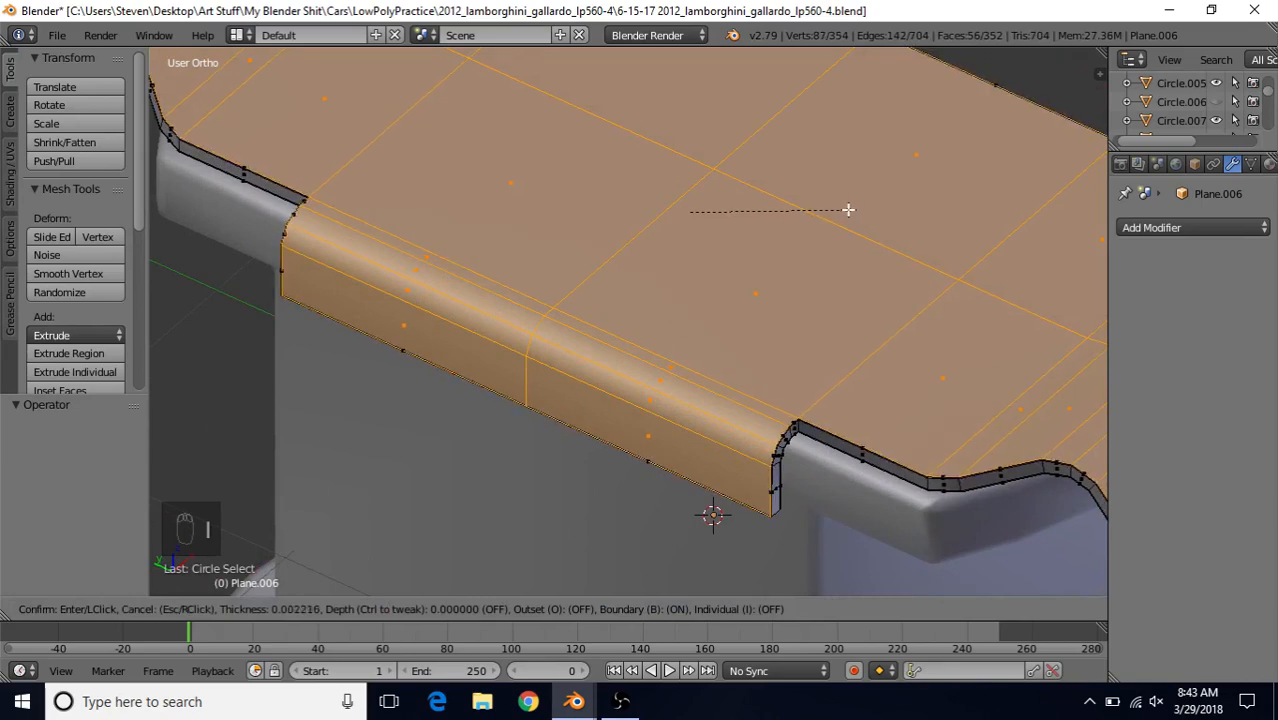
{"action": "left_click", "coordinate": [846, 209]}
{"action": "scroll", "coordinate": [808, 369], "scroll_direction": "down", "scroll_amount": 3}
{"action": "key", "text": "Tab"}
{"action": "scroll", "coordinate": [786, 376], "scroll_direction": "down", "scroll_amount": 2}
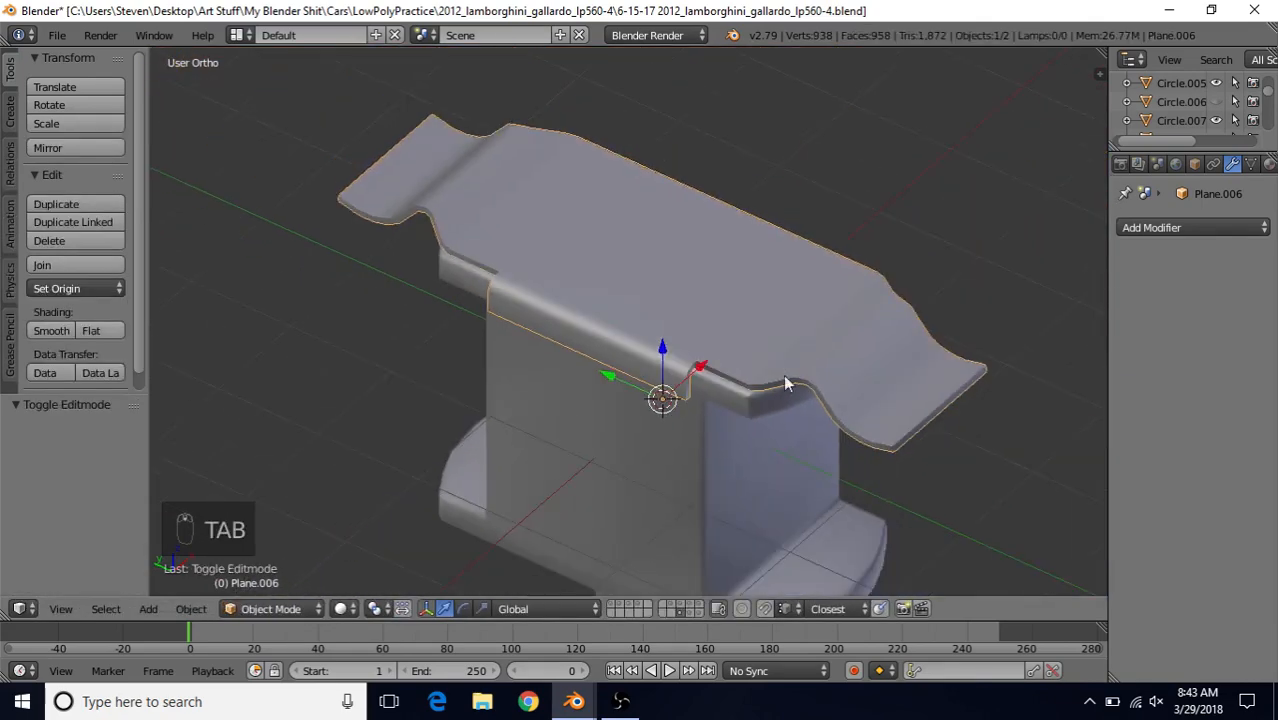
{"action": "middle_click_drag", "start_coordinate": [785, 376], "coordinate": [714, 248]}
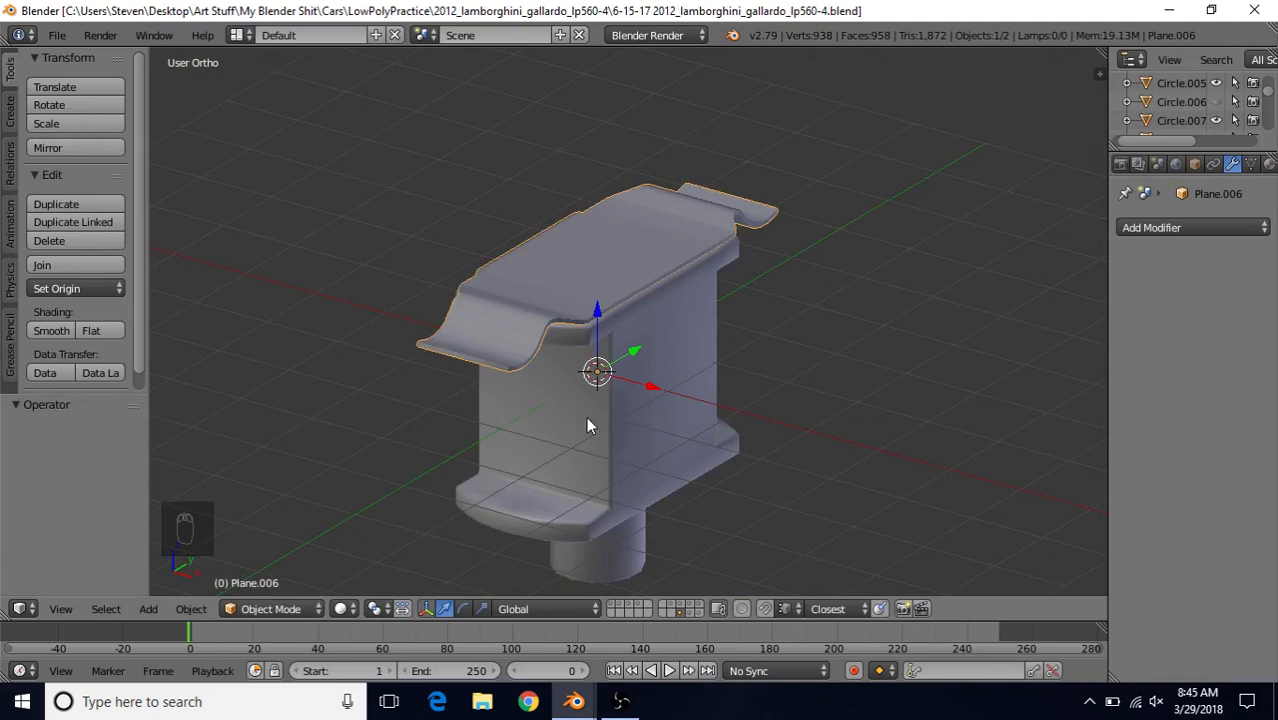
Step: Open the block's mesh in a top wireframe view and select all vertices of the central cylinder in vertex selection mode
{"action": "right_click", "coordinate": [612, 395]}
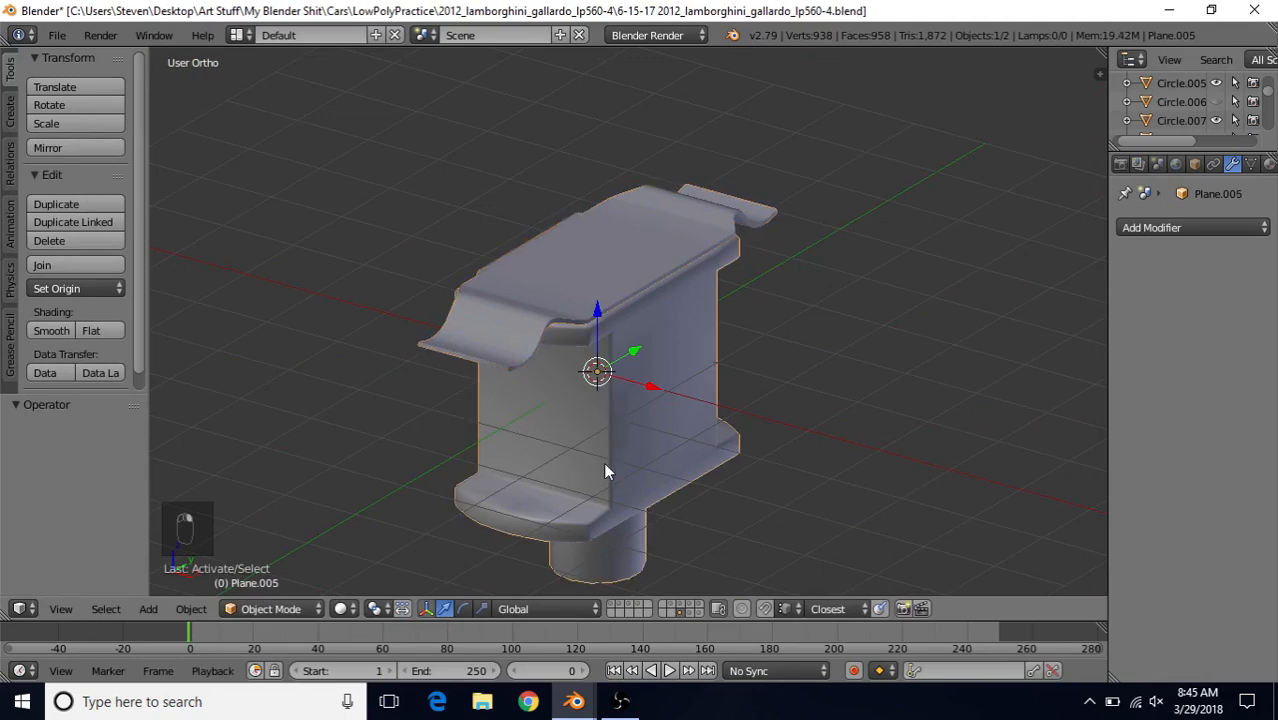
{"action": "key", "text": "Tab"}
{"action": "middle_click_drag", "start_coordinate": [593, 429], "coordinate": [664, 425]}
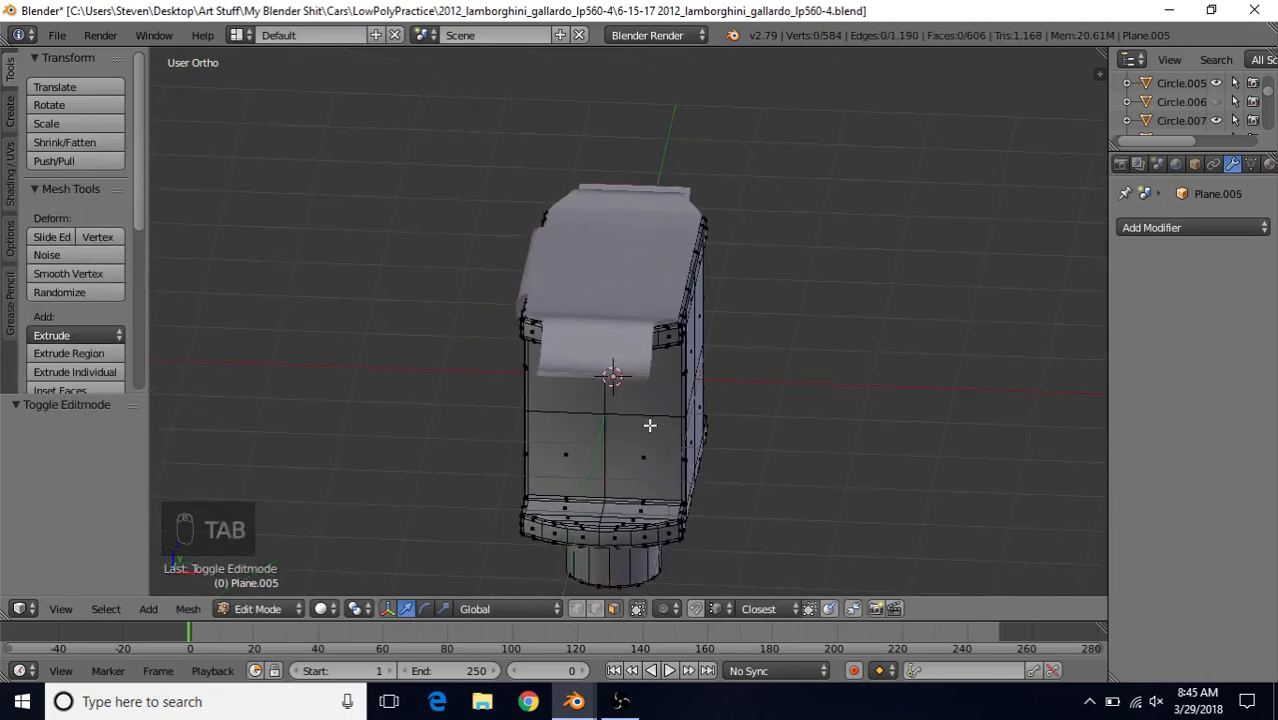
{"action": "key", "text": "KP_7"}
{"action": "key", "text": "z"}
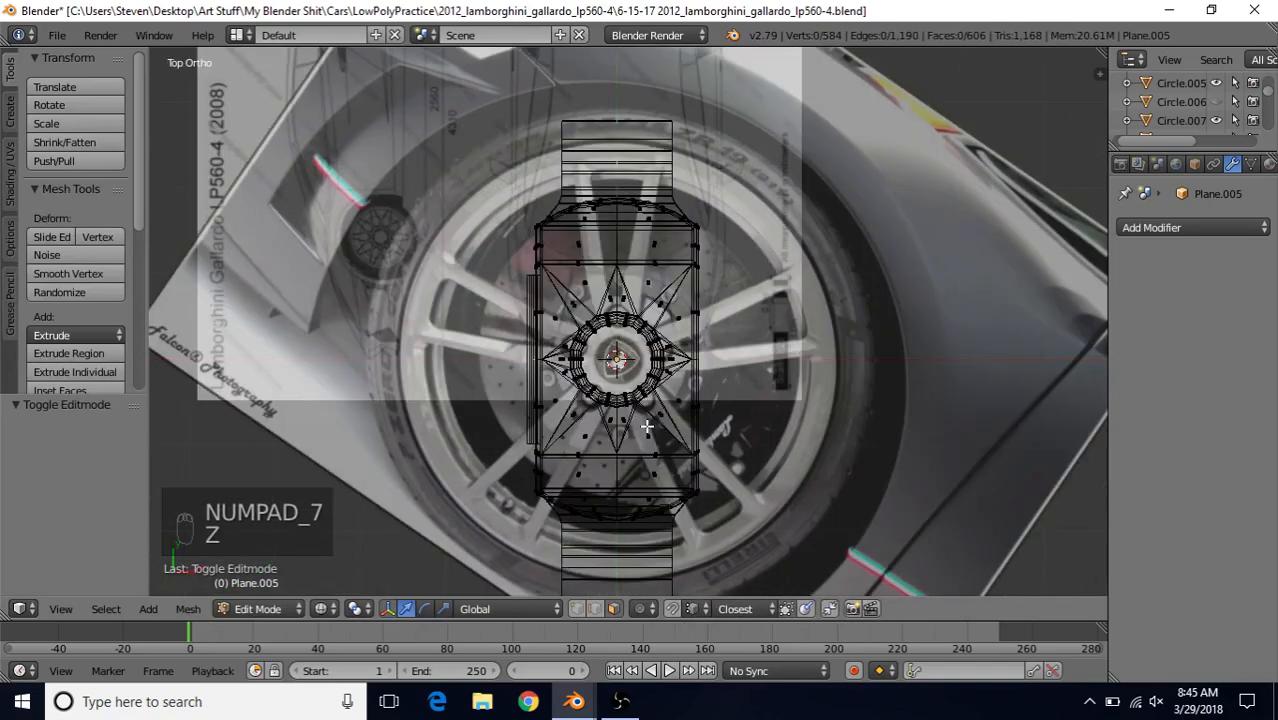
{"action": "scroll", "coordinate": [647, 426], "scroll_direction": "up", "scroll_amount": 2}
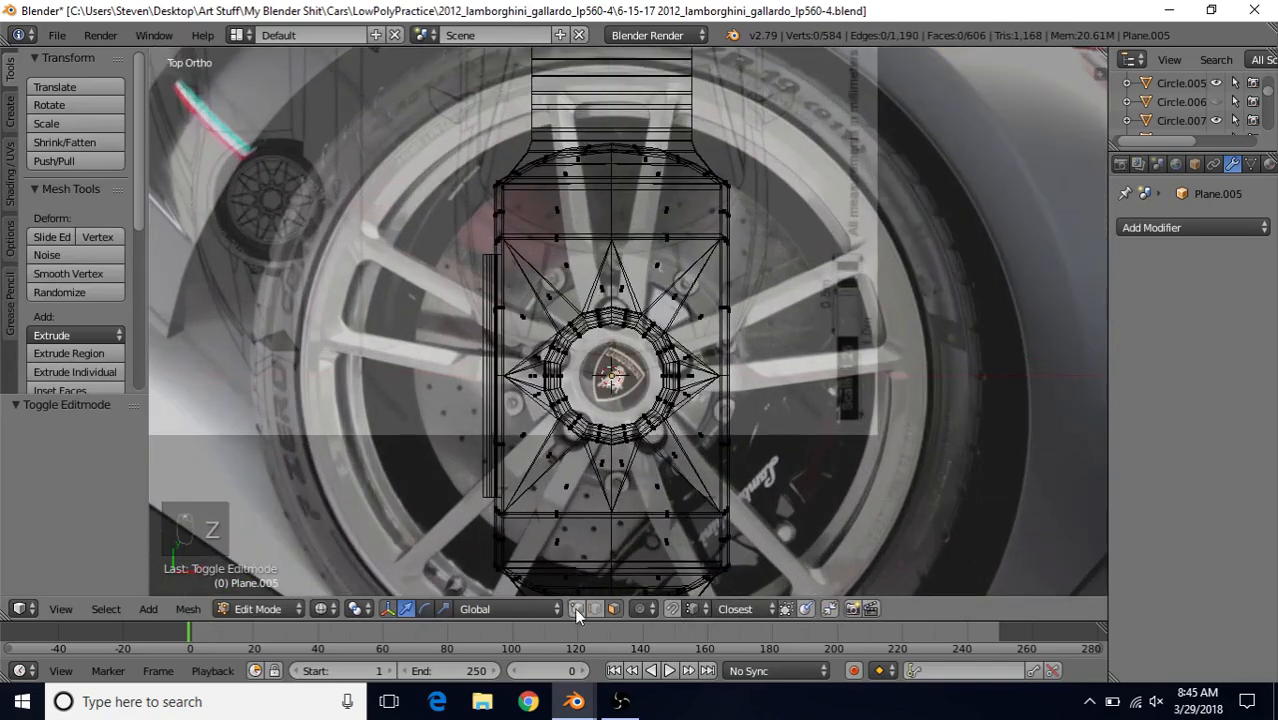
{"action": "scroll", "coordinate": [644, 421], "scroll_direction": "up", "scroll_amount": 1}
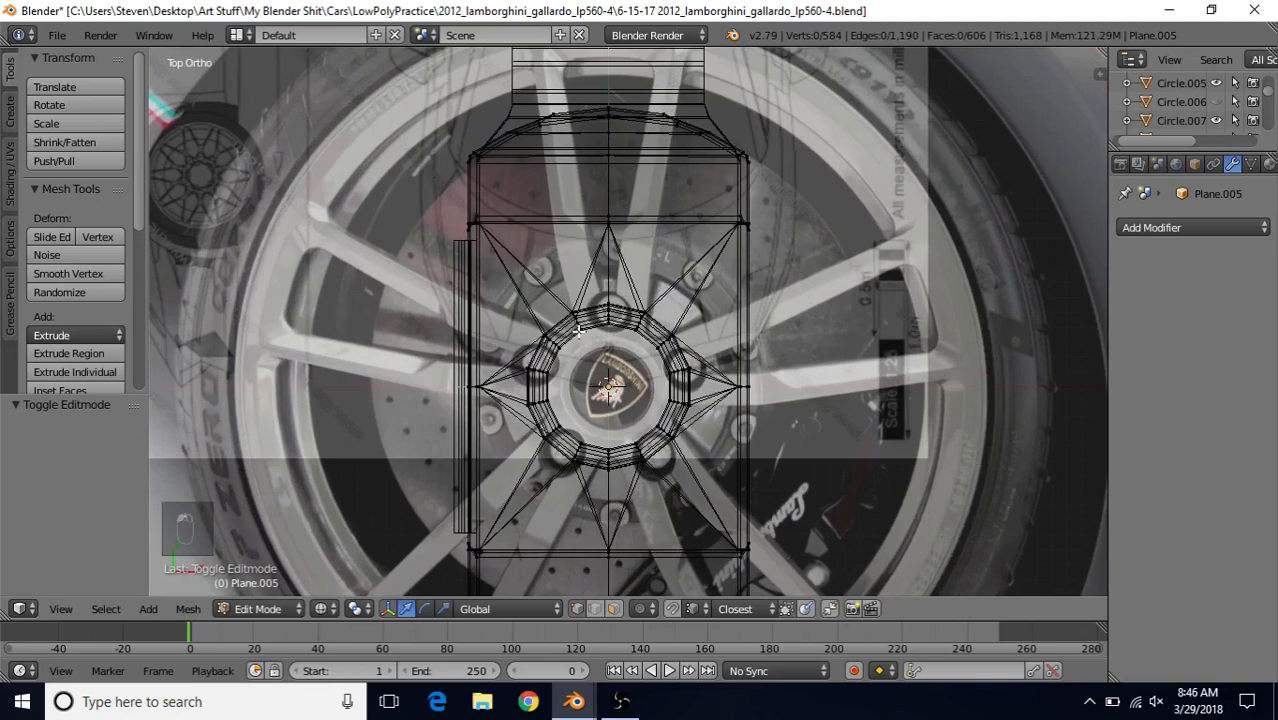
{"action": "right_click", "coordinate": [577, 329]}
{"action": "key", "text": "b"}
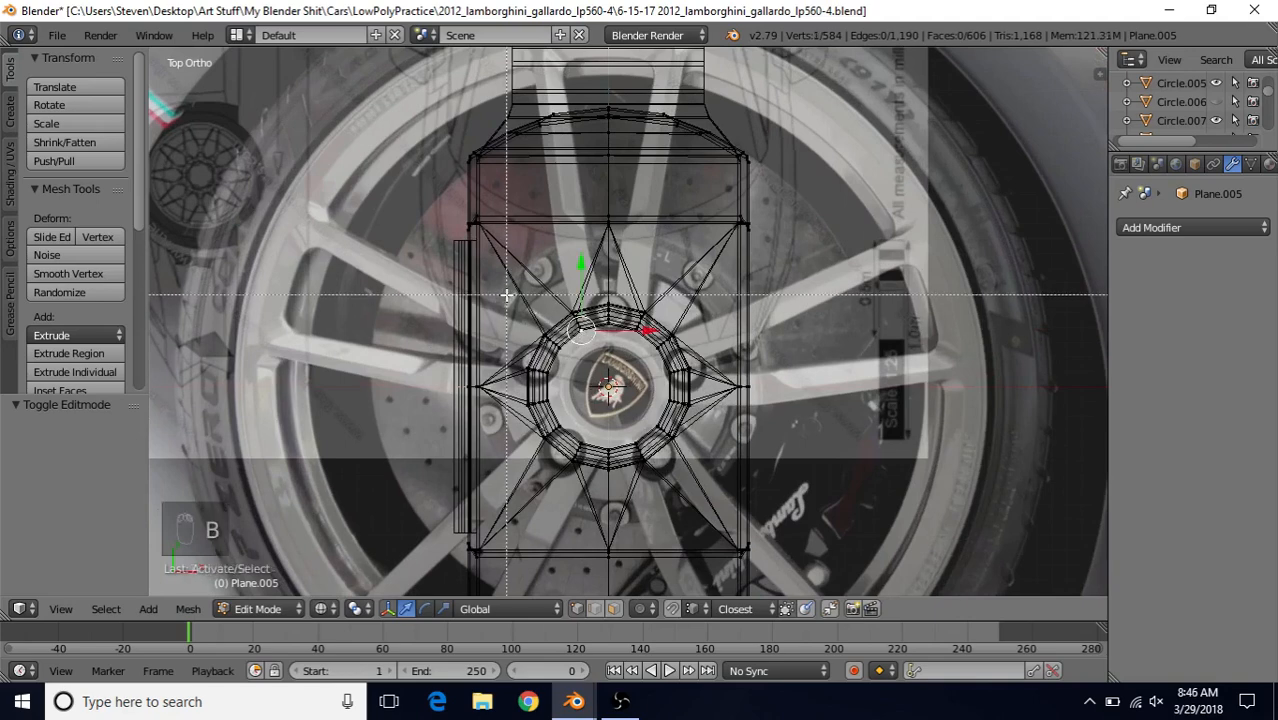
{"action": "left_click_drag", "start_coordinate": [506, 292], "coordinate": [700, 494]}
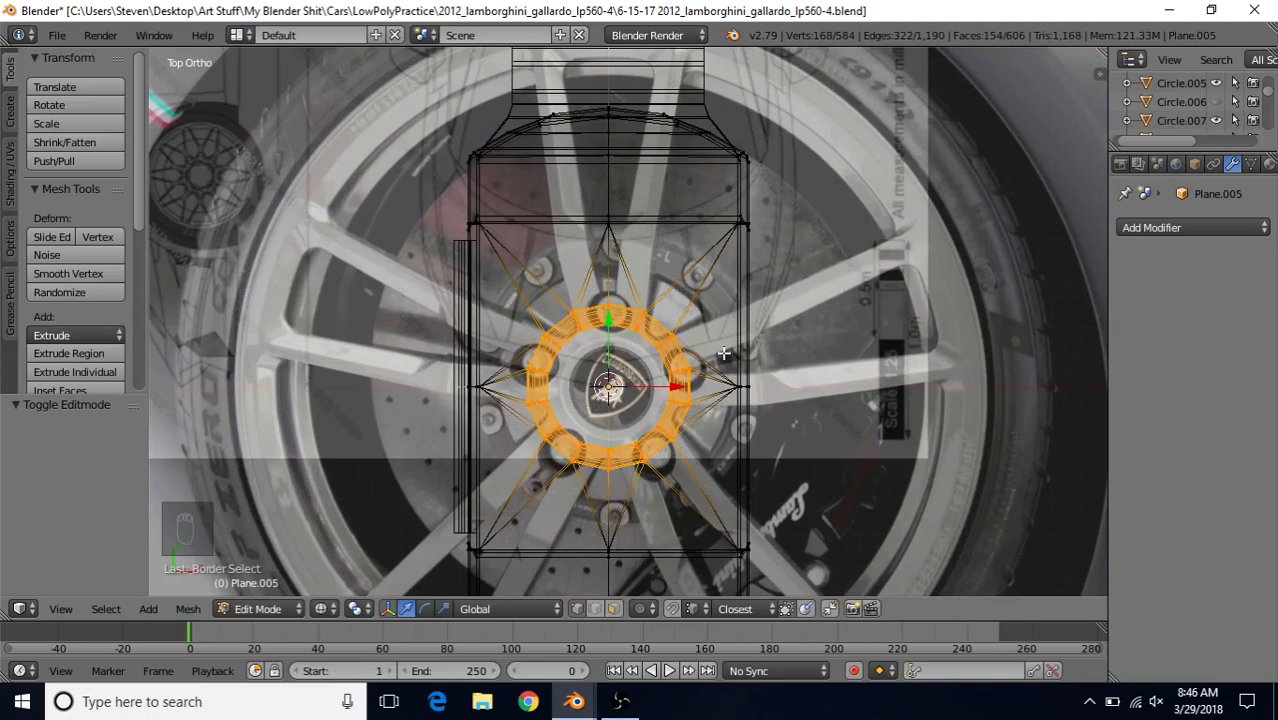
Step: Invert the selection to the block's body around the cylinder and scale it along X to about 0.95
{"action": "key", "text": "ctrl+i"}
{"action": "middle_click_drag", "start_coordinate": [724, 338], "coordinate": [662, 309]}
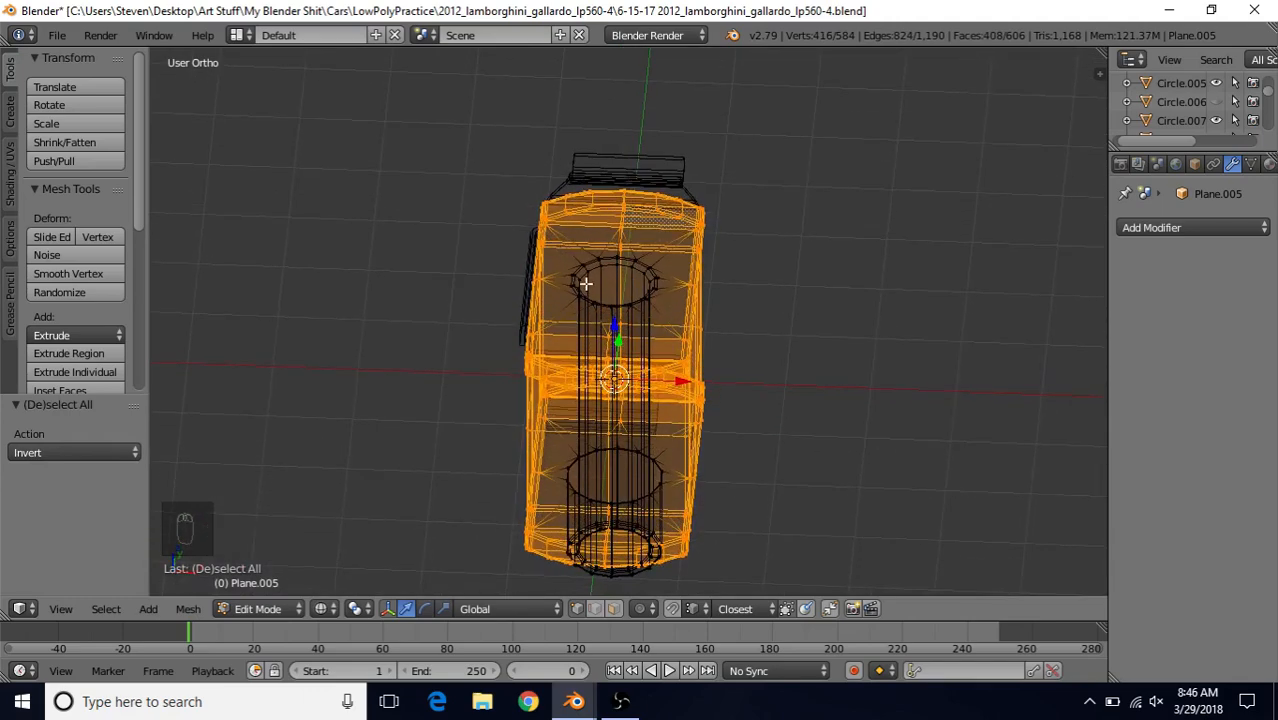
{"action": "key", "text": "z"}
{"action": "middle_click_drag", "start_coordinate": [712, 348], "coordinate": [719, 314]}
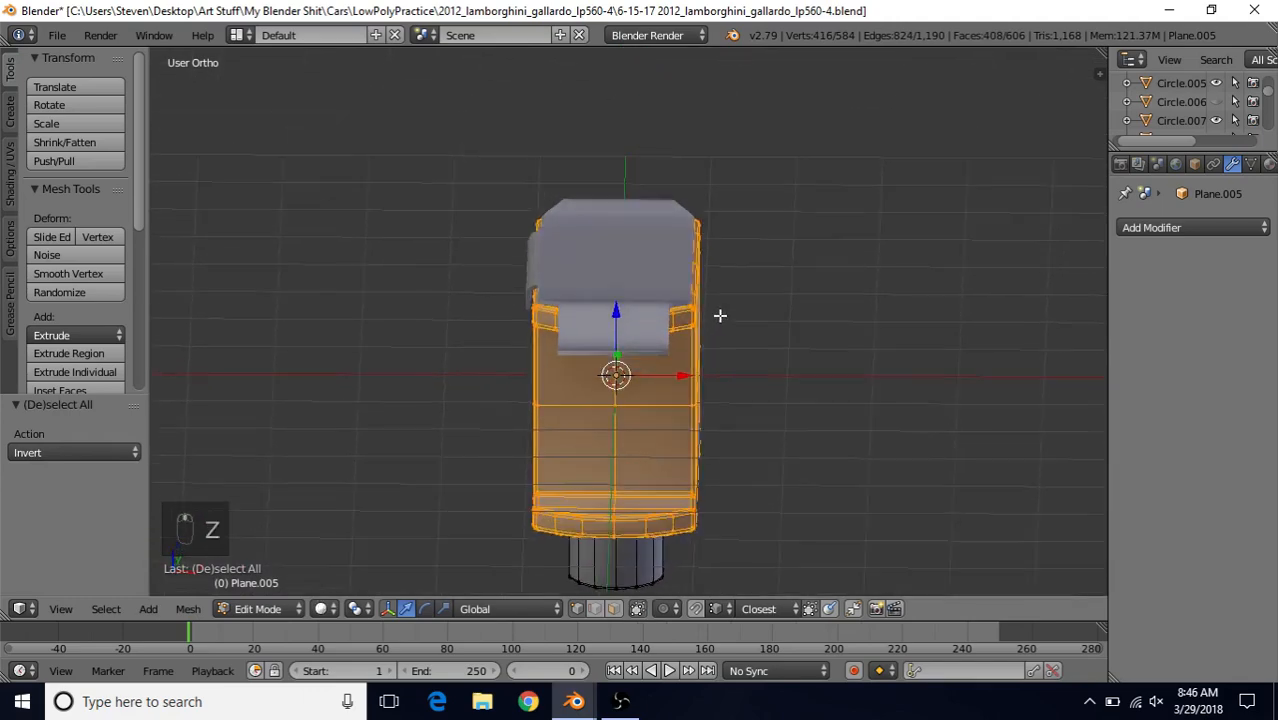
{"action": "scroll", "coordinate": [725, 326], "scroll_direction": "up", "scroll_amount": 2}
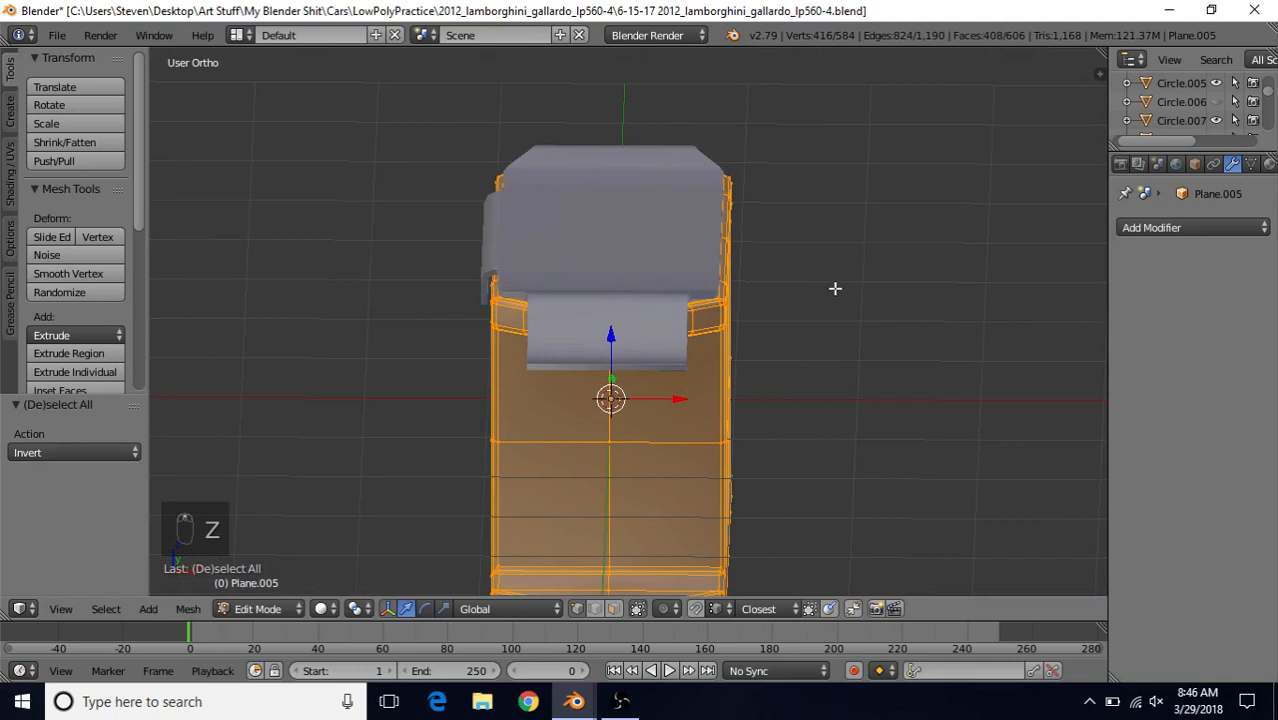
{"action": "key", "text": "s"}
{"action": "key", "text": "x"}
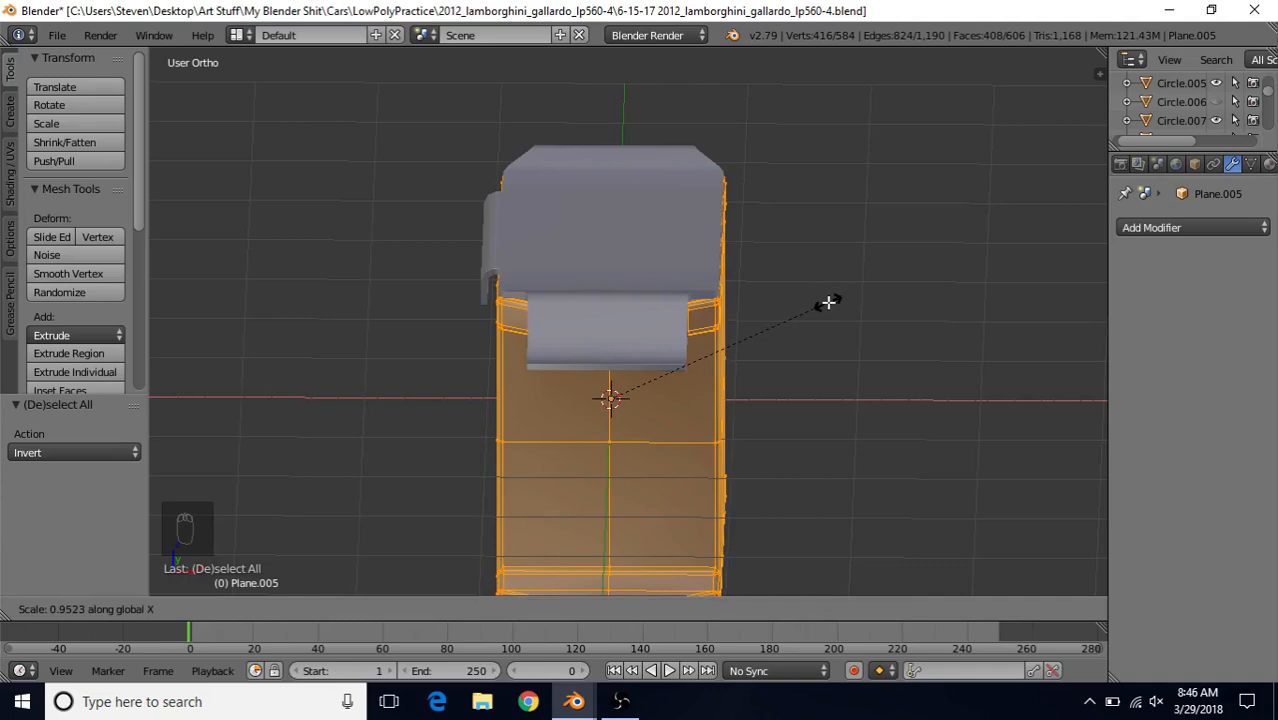
{"action": "left_click", "coordinate": [828, 302]}
Step: Check the narrowed body outside mesh editing, and scale it along X again by 0.985
{"action": "key", "text": "Tab"}
{"action": "middle_click_drag", "start_coordinate": [828, 302], "coordinate": [651, 320]}
{"action": "scroll", "coordinate": [651, 320], "scroll_direction": "down", "scroll_amount": 2}
{"action": "middle_click_drag", "start_coordinate": [700, 386], "coordinate": [759, 325]}
{"action": "scroll", "coordinate": [759, 328], "scroll_direction": "up", "scroll_amount": 2}
{"action": "key", "text": "Tab"}
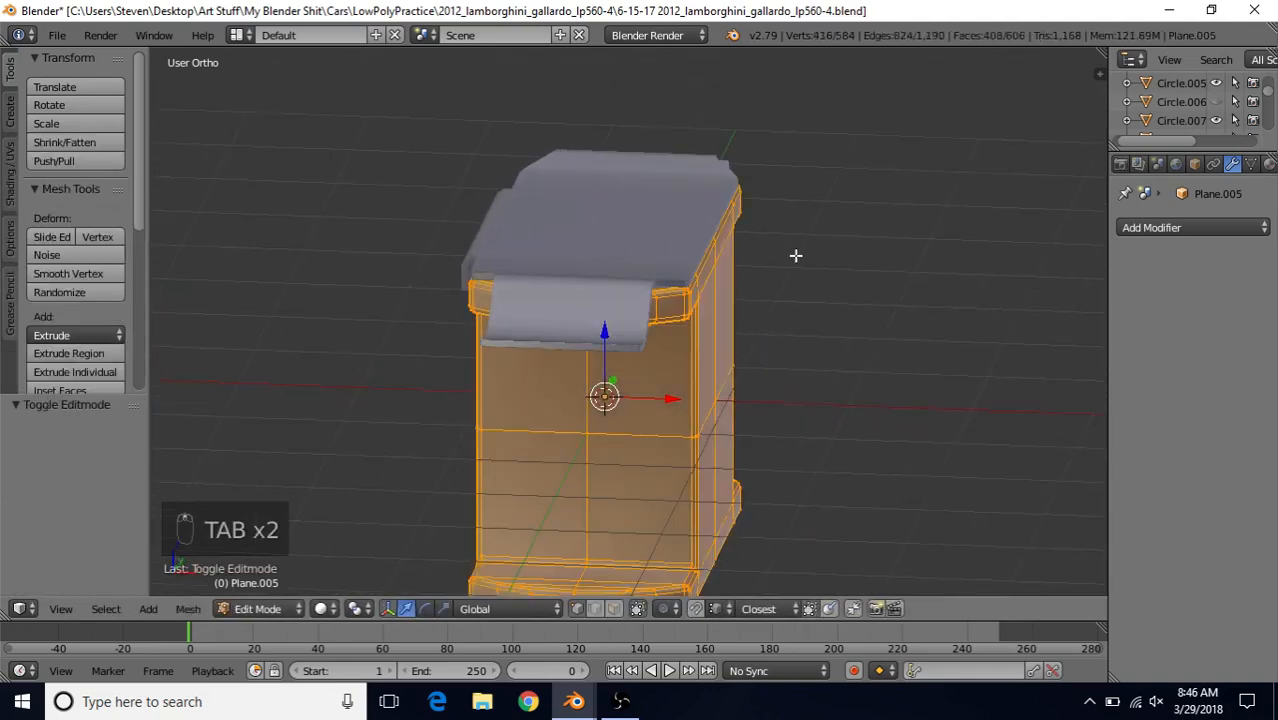
{"action": "key", "text": "s"}
{"action": "key", "text": "x"}
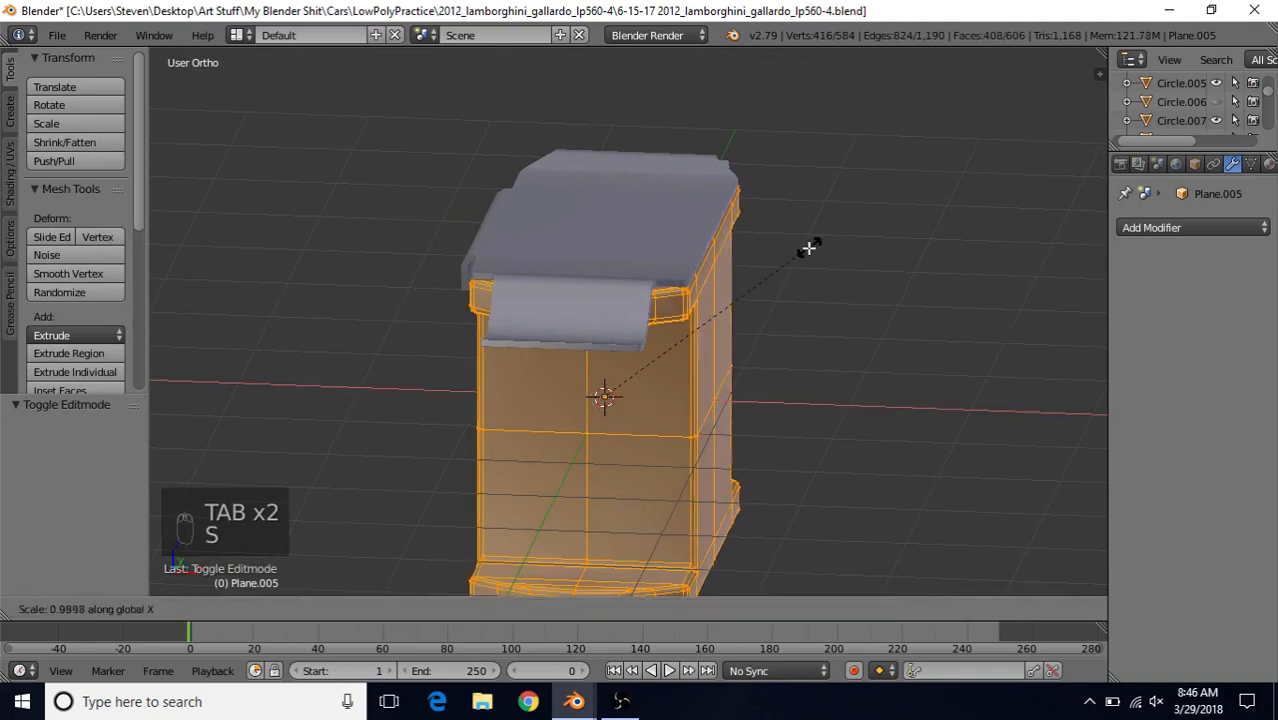
{"action": "left_click", "coordinate": [810, 247]}
Step: Invert the selection back to the central cylinder, scale it by 0.967 in X and Y only, and leave mesh editing
{"action": "key", "text": "z"}
{"action": "middle_click_drag", "start_coordinate": [810, 248], "coordinate": [664, 372]}
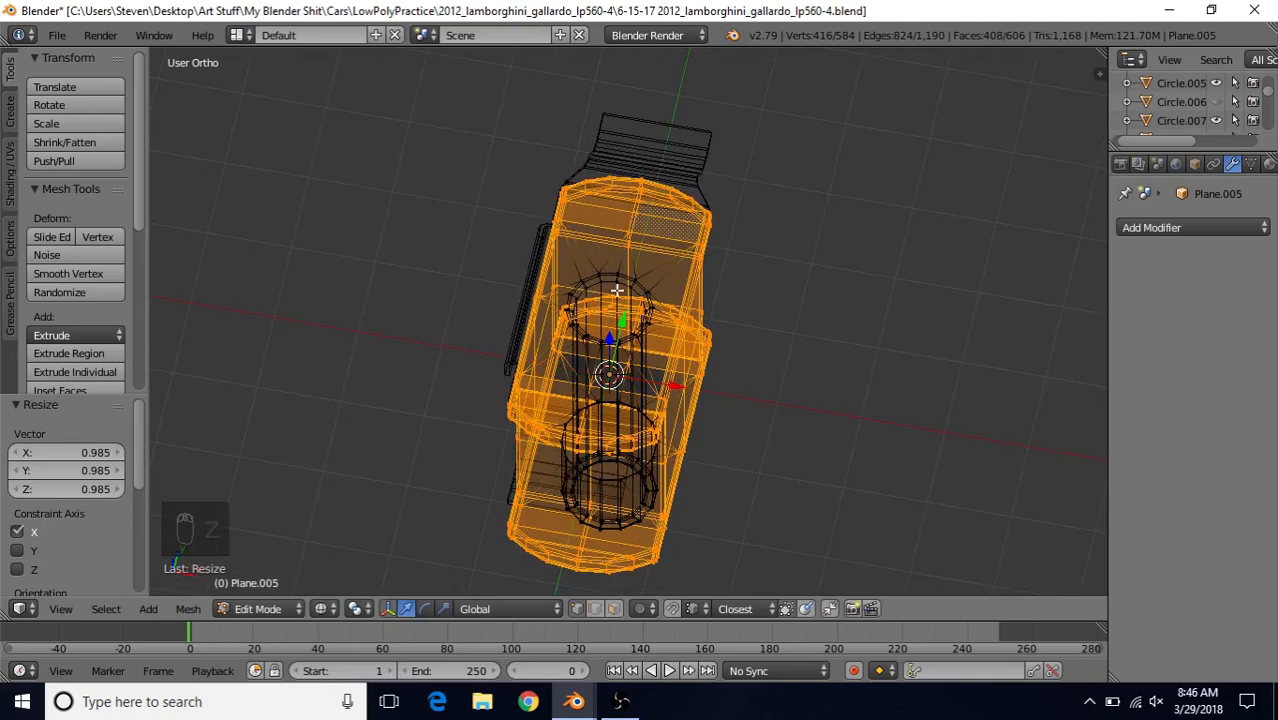
{"action": "middle_click_drag", "start_coordinate": [658, 258], "coordinate": [662, 275]}
{"action": "key", "text": "z"}
{"action": "key", "text": "z"}
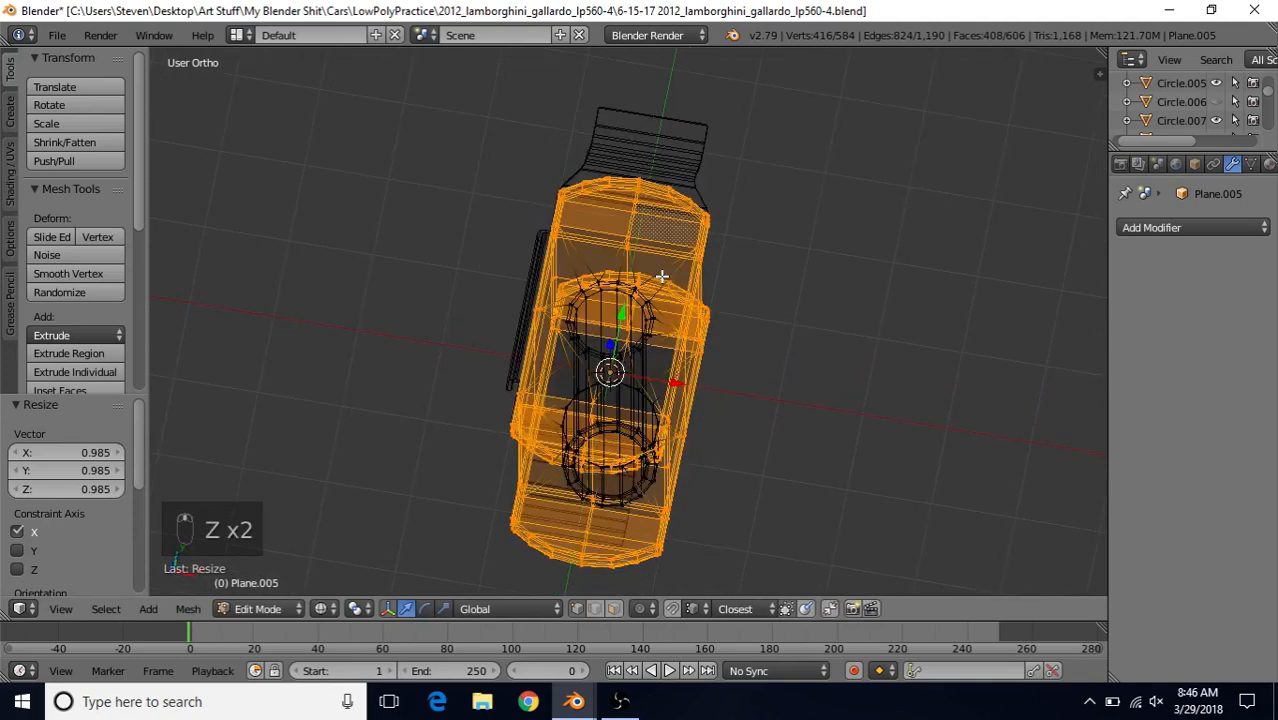
{"action": "key", "text": "ctrl+i"}
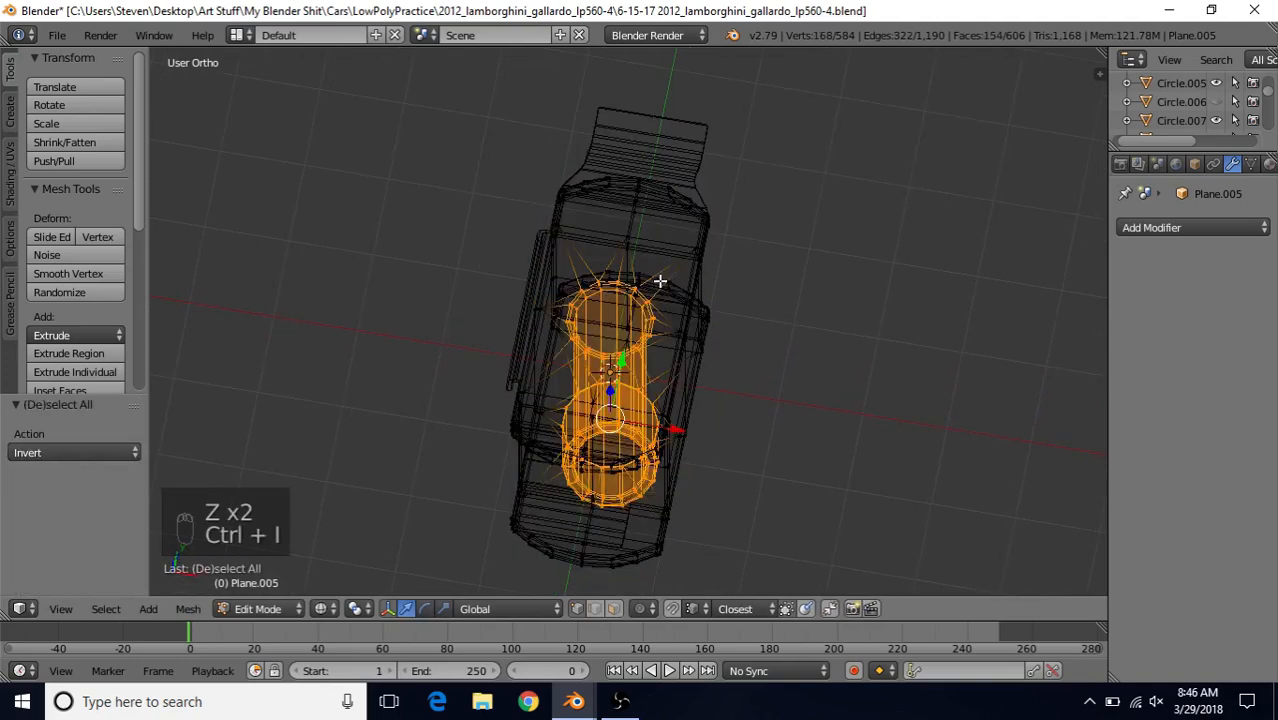
{"action": "middle_click_drag", "start_coordinate": [659, 281], "coordinate": [665, 251]}
{"action": "key", "text": "s"}
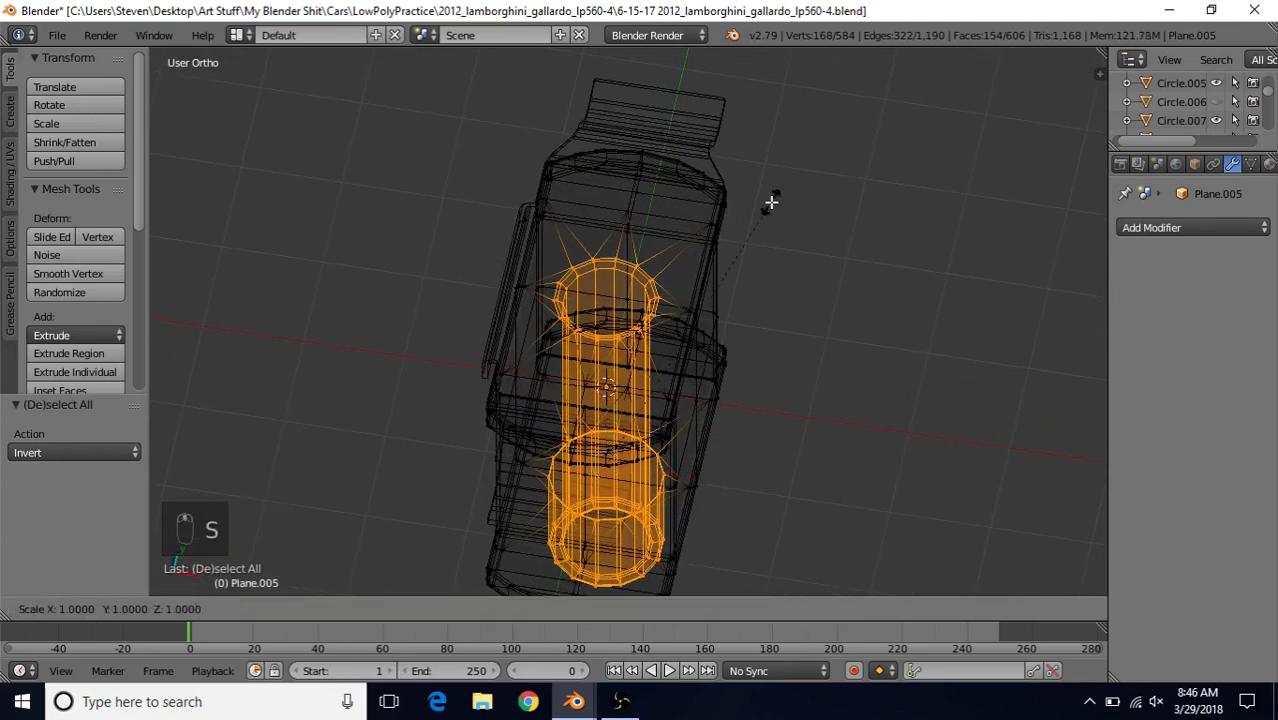
{"action": "key", "text": "shift+z"}
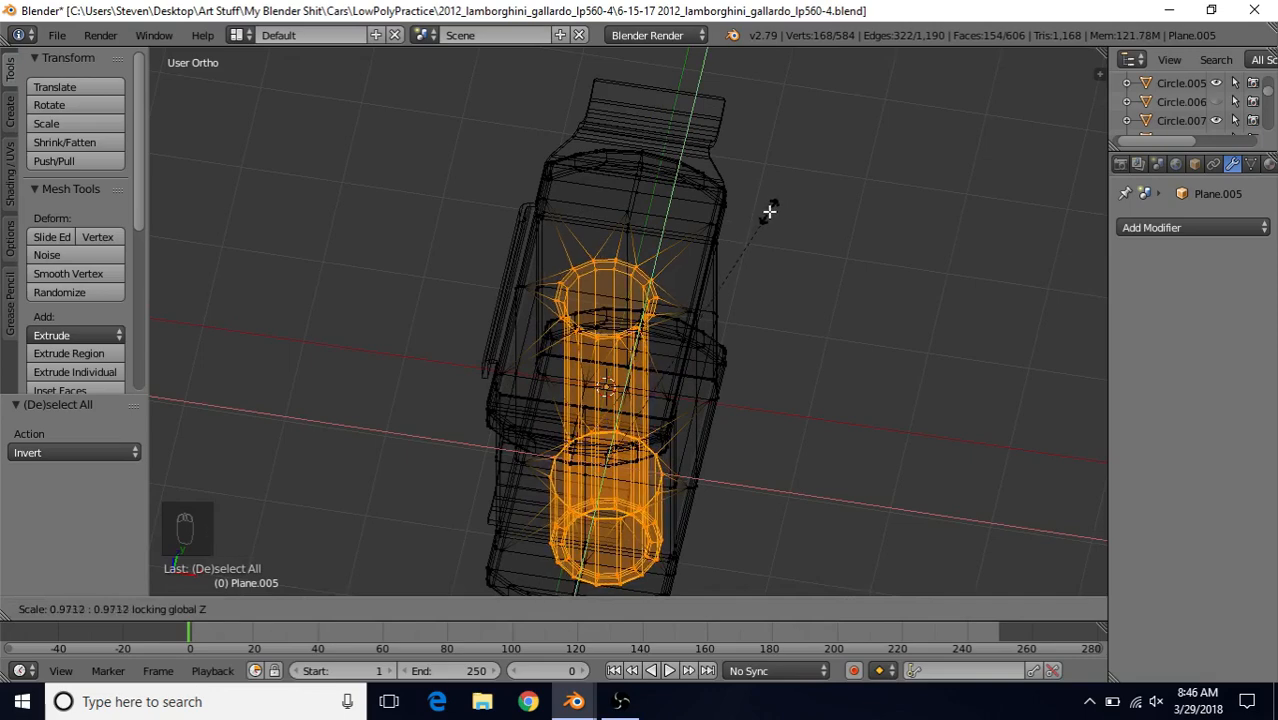
{"action": "left_click", "coordinate": [770, 211]}
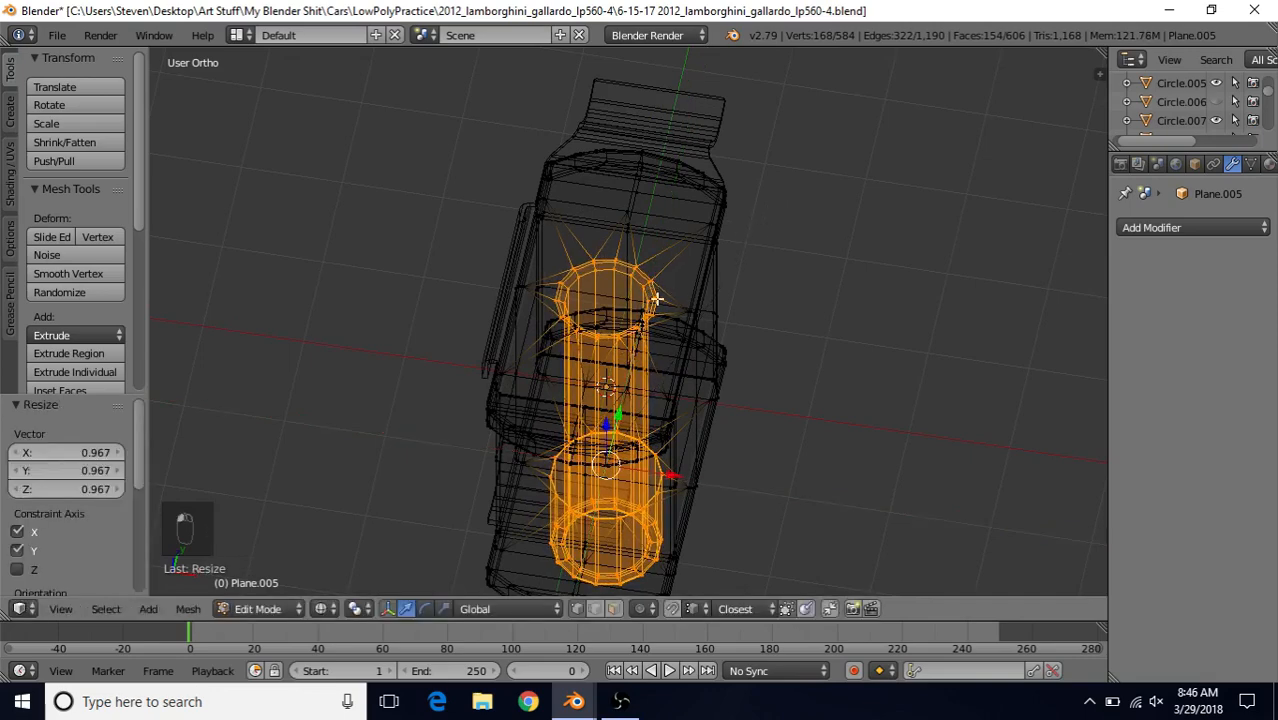
{"action": "scroll", "coordinate": [694, 348], "scroll_direction": "down", "scroll_amount": 3}
{"action": "mouse_move", "coordinate": [694, 348]}
{"action": "middle_mouse_down"}
{"action": "mouse_move", "coordinate": [673, 289]}
{"action": "mouse_move", "coordinate": [636, 311]}
{"action": "mouse_move", "coordinate": [667, 334]}
{"action": "middle_mouse_up"}
{"action": "key", "text": "z"}
{"action": "key", "text": "Tab"}
{"action": "scroll", "coordinate": [636, 311], "scroll_direction": "up", "scroll_amount": 3}
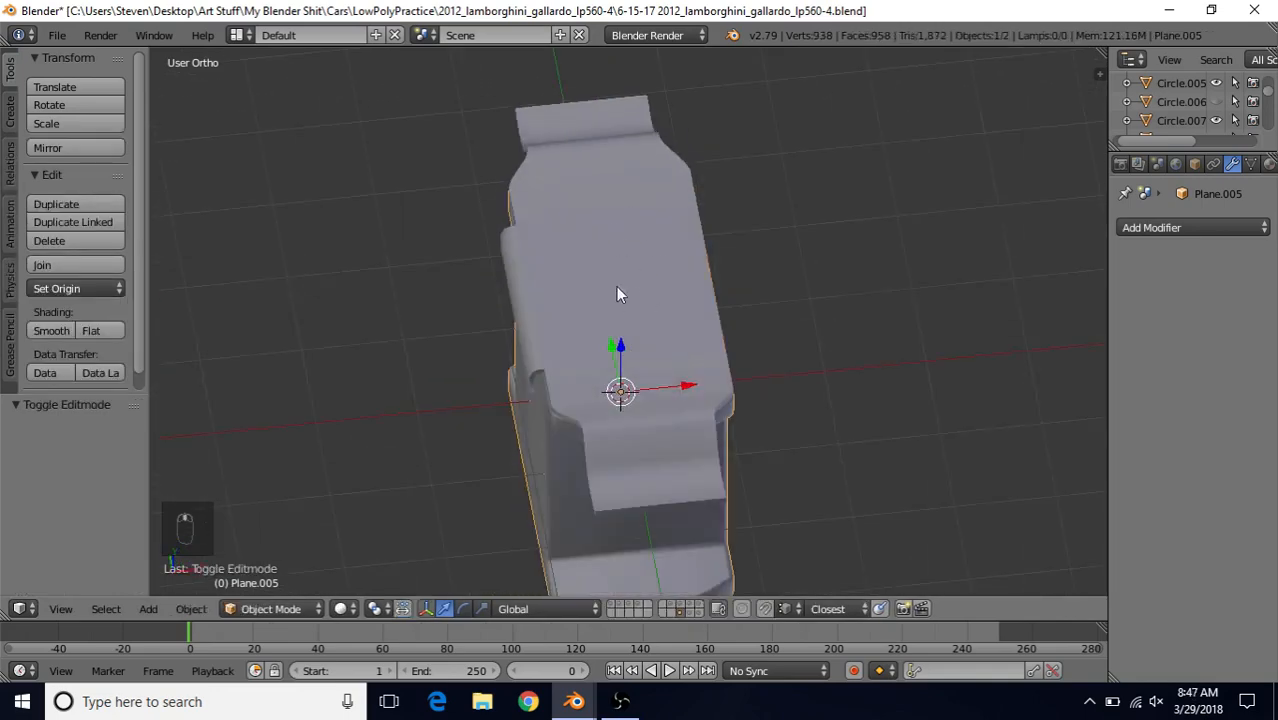
Step: Select the top plate's entire mesh and scale it along X by 0.952
{"action": "right_click", "coordinate": [633, 267]}
{"action": "mouse_move", "coordinate": [636, 277]}
{"action": "middle_mouse_down"}
{"action": "mouse_move", "coordinate": [662, 314]}
{"action": "mouse_move", "coordinate": [641, 262]}
{"action": "middle_mouse_up"}
{"action": "key", "text": "Tab"}
{"action": "key", "text": "a"}
{"action": "key", "text": "a"}
{"action": "key", "text": "a"}
{"action": "key", "text": "a"}
{"action": "scroll", "coordinate": [641, 262], "scroll_direction": "up", "scroll_amount": 2}
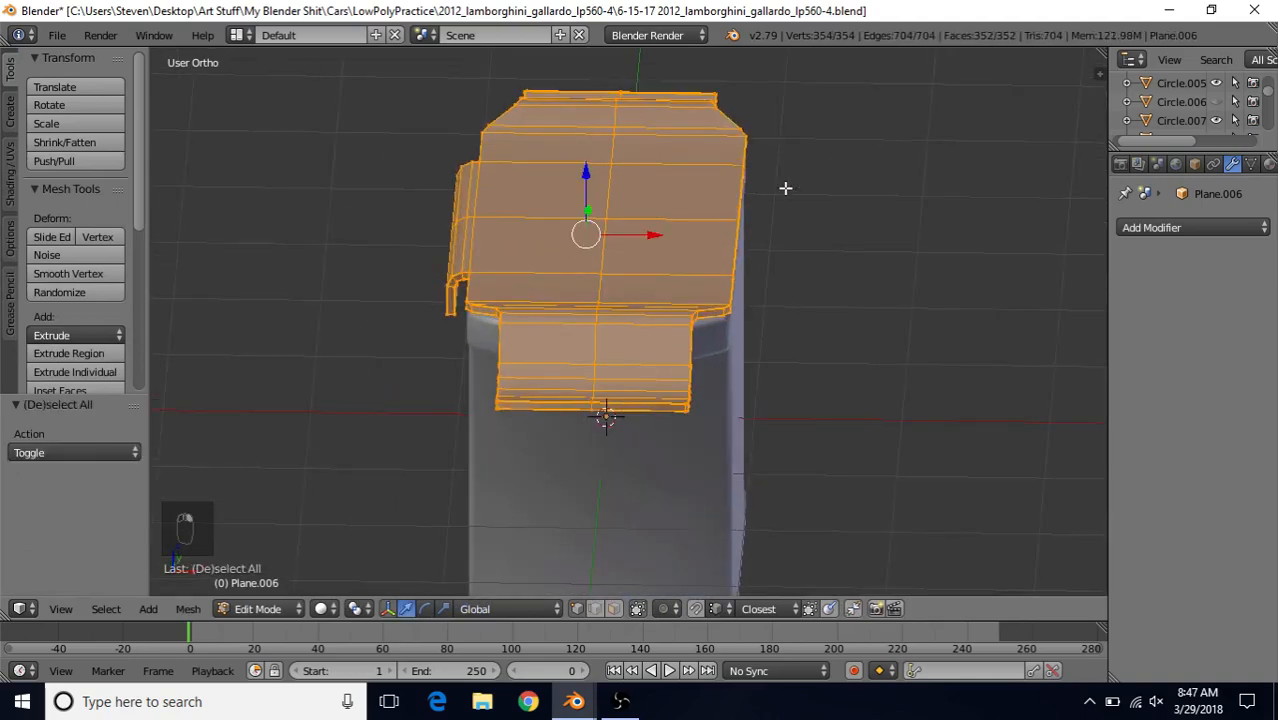
{"action": "key", "text": "s"}
{"action": "key", "text": "x"}
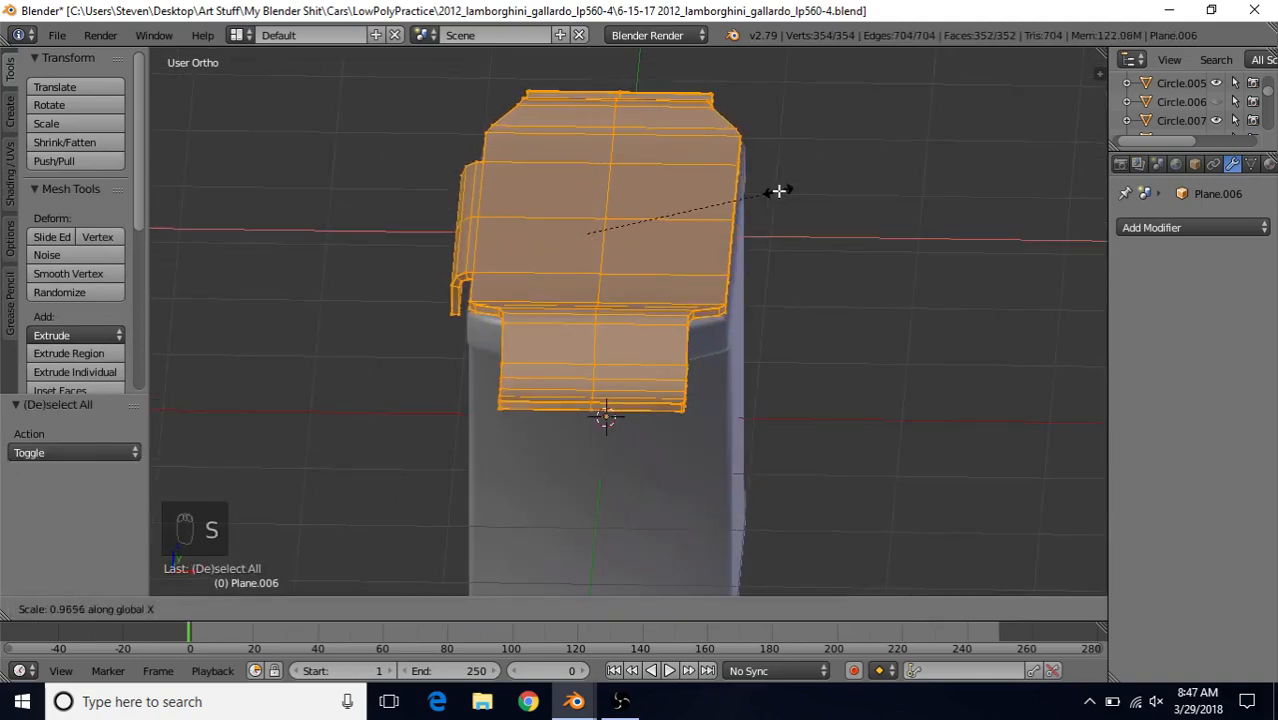
{"action": "left_click", "coordinate": [776, 191]}
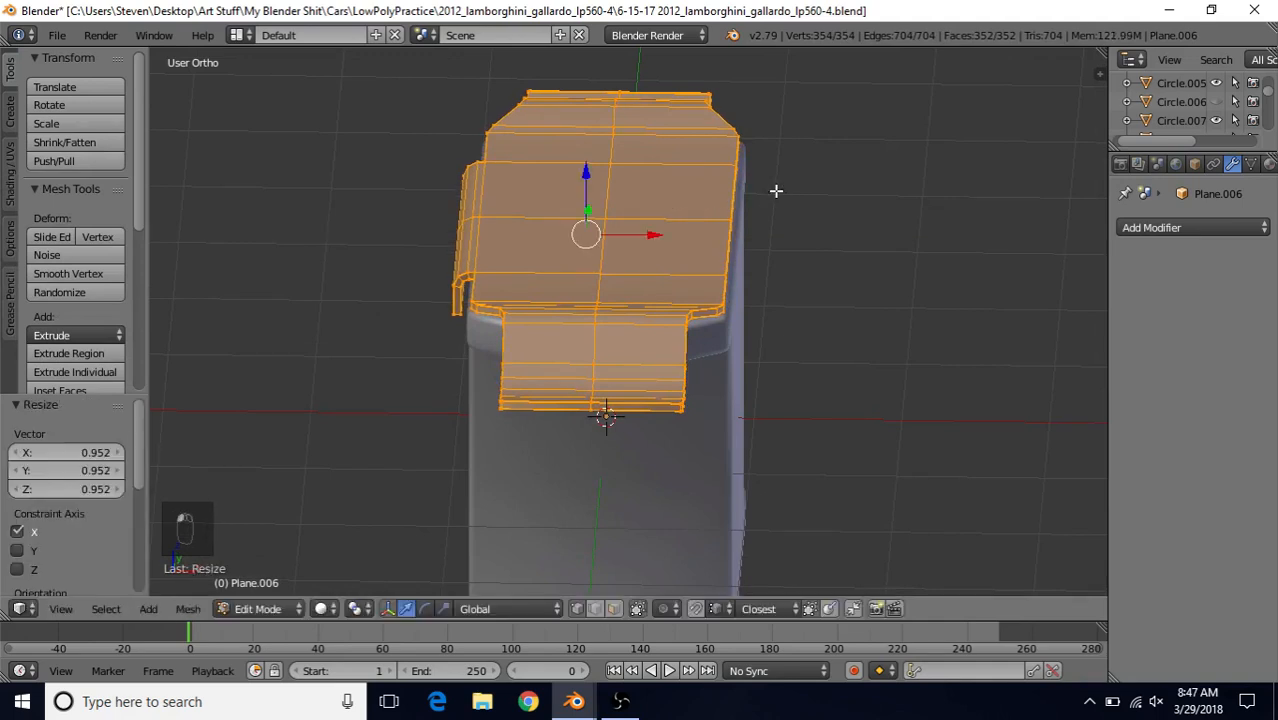
Step: Scale the whole plate along X again by 0.979, leave mesh editing and deselect everything
{"action": "middle_click_drag", "start_coordinate": [776, 191], "coordinate": [813, 177], "text": "shift"}
{"action": "key", "text": "s"}
{"action": "key", "text": "x"}
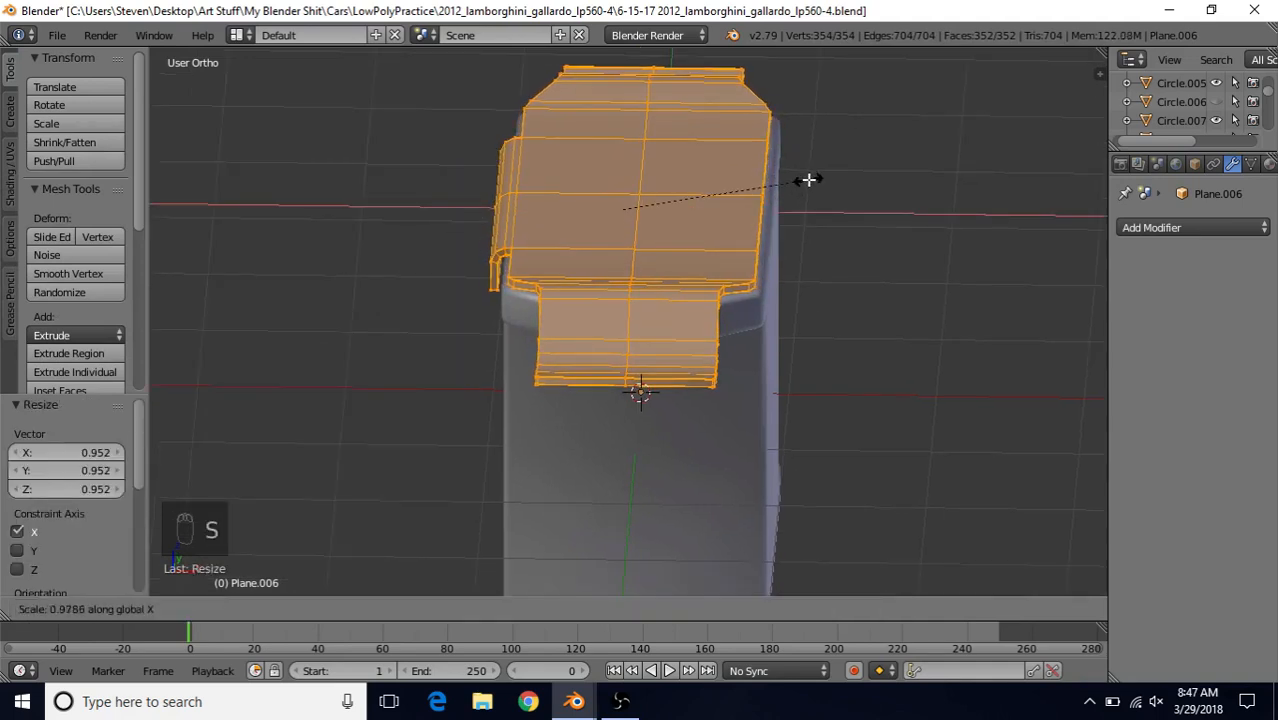
{"action": "left_click", "coordinate": [809, 179]}
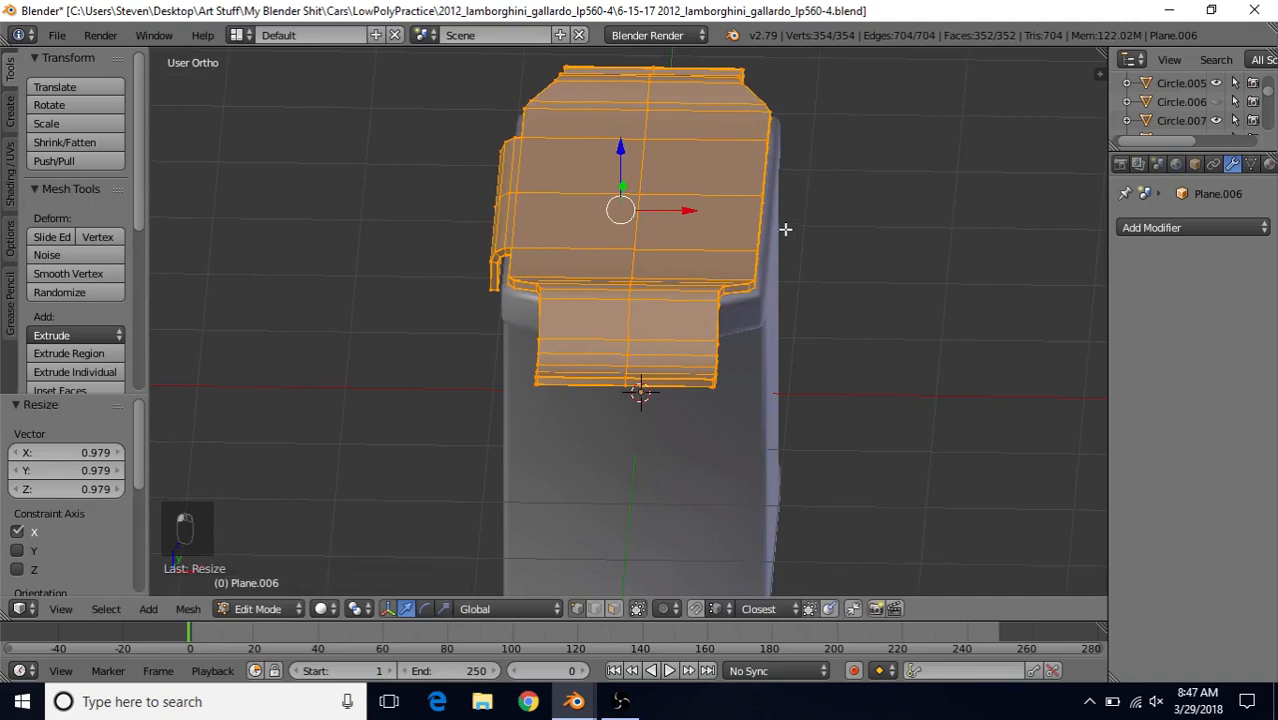
{"action": "key", "text": "Tab"}
{"action": "scroll", "coordinate": [782, 231], "scroll_direction": "down", "scroll_amount": 4}
{"action": "scroll", "coordinate": [767, 251], "scroll_direction": "up", "scroll_amount": 3}
{"action": "middle_click_drag", "start_coordinate": [767, 251], "coordinate": [742, 277]}
{"action": "key", "text": "a"}
{"action": "key", "text": "a"}
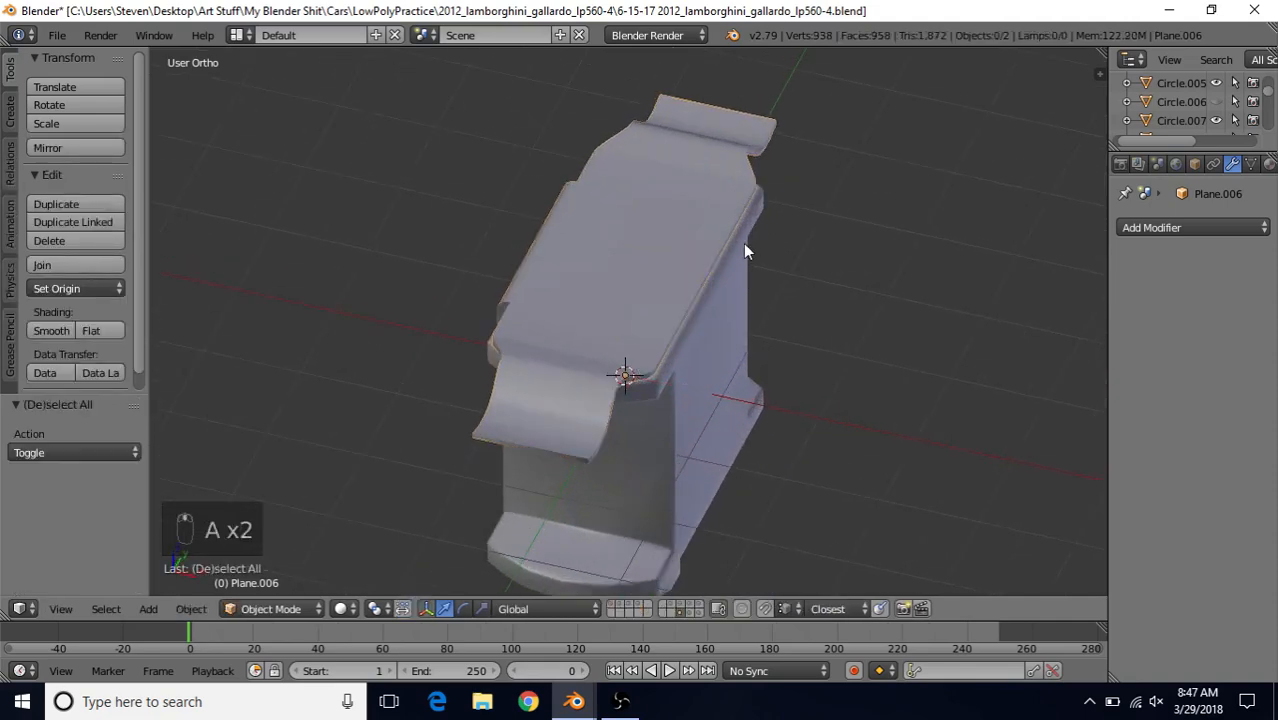
Step: Open the list of file operations
{"action": "left_click", "coordinate": [60, 36]}
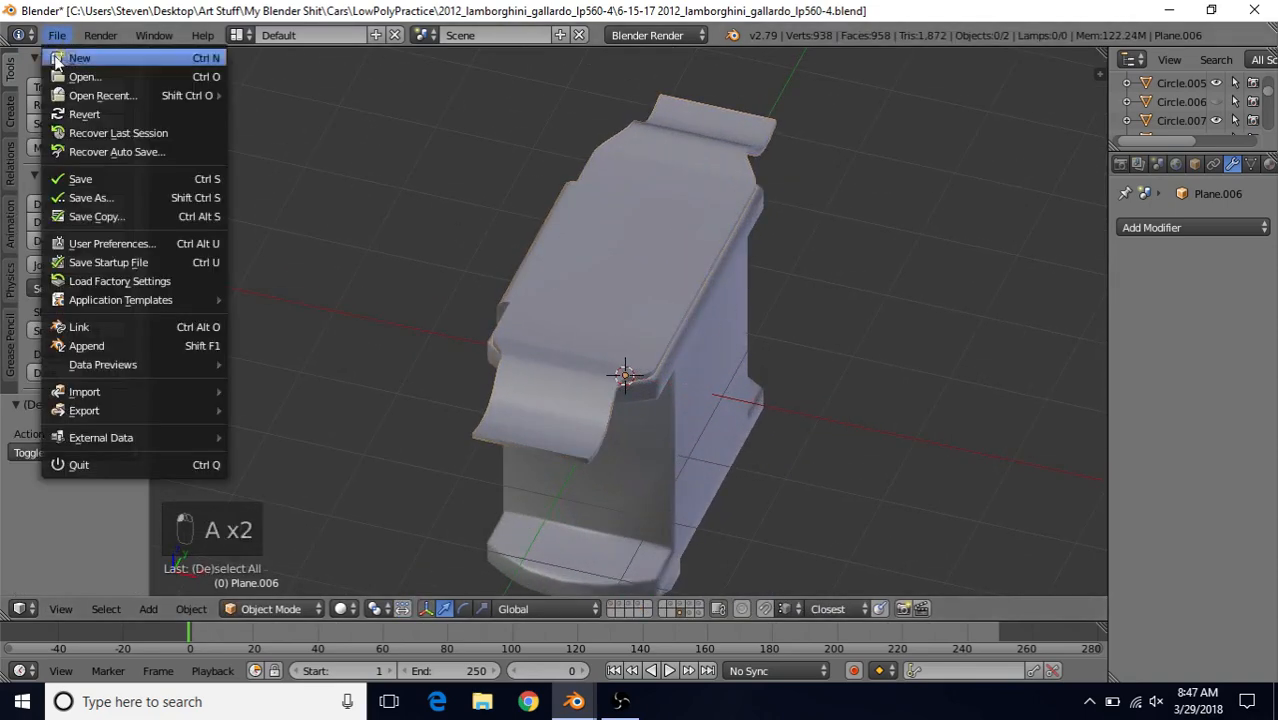